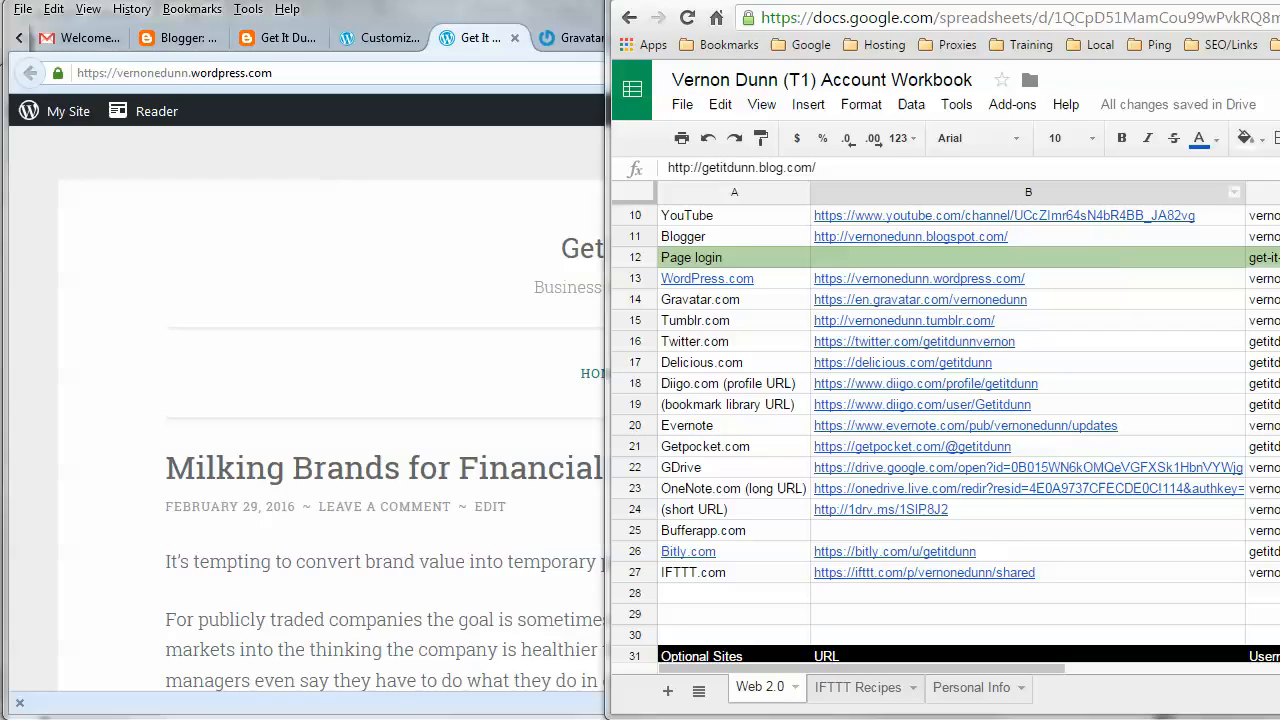
Step: Review the IFTTT SEO v2 outline from the Google account items through the Pocket, Google Drive and OneNote sections
click(1000, 2)
drag(1080, 1, 746, 15)
scroll(767, 349, up, 15)
scroll(767, 349, up, 15)
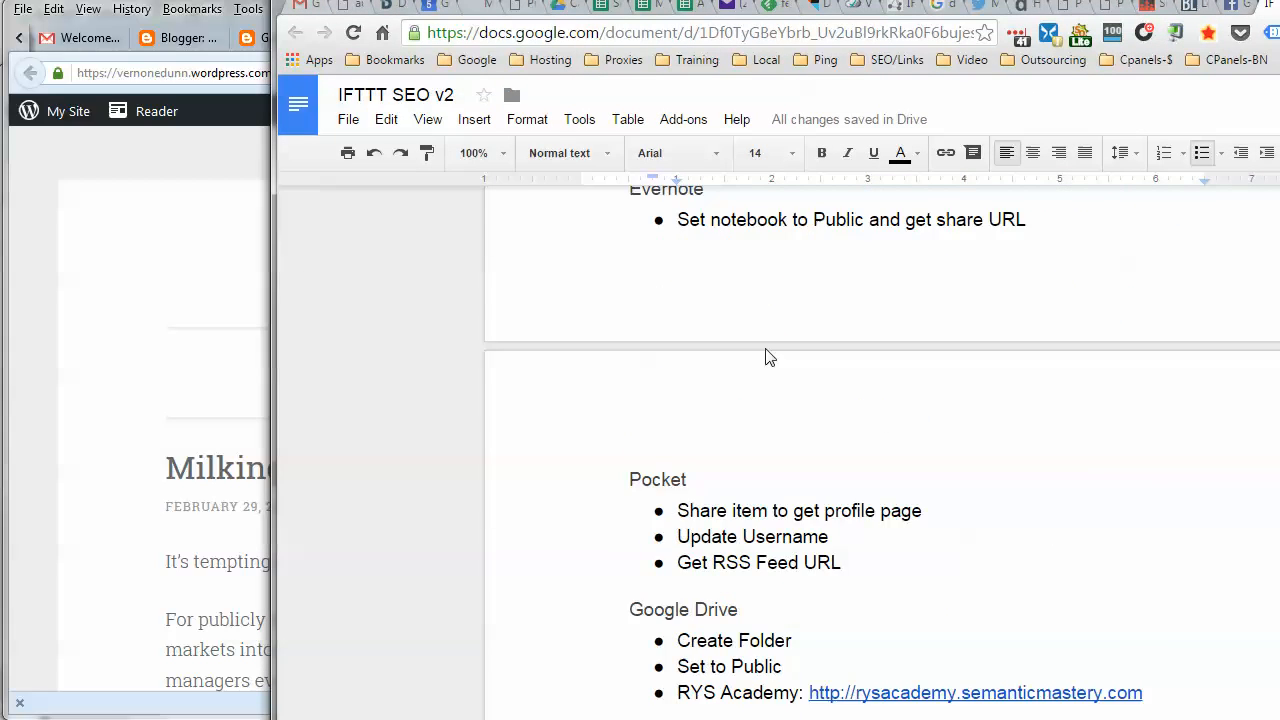
scroll(767, 349, up, 7)
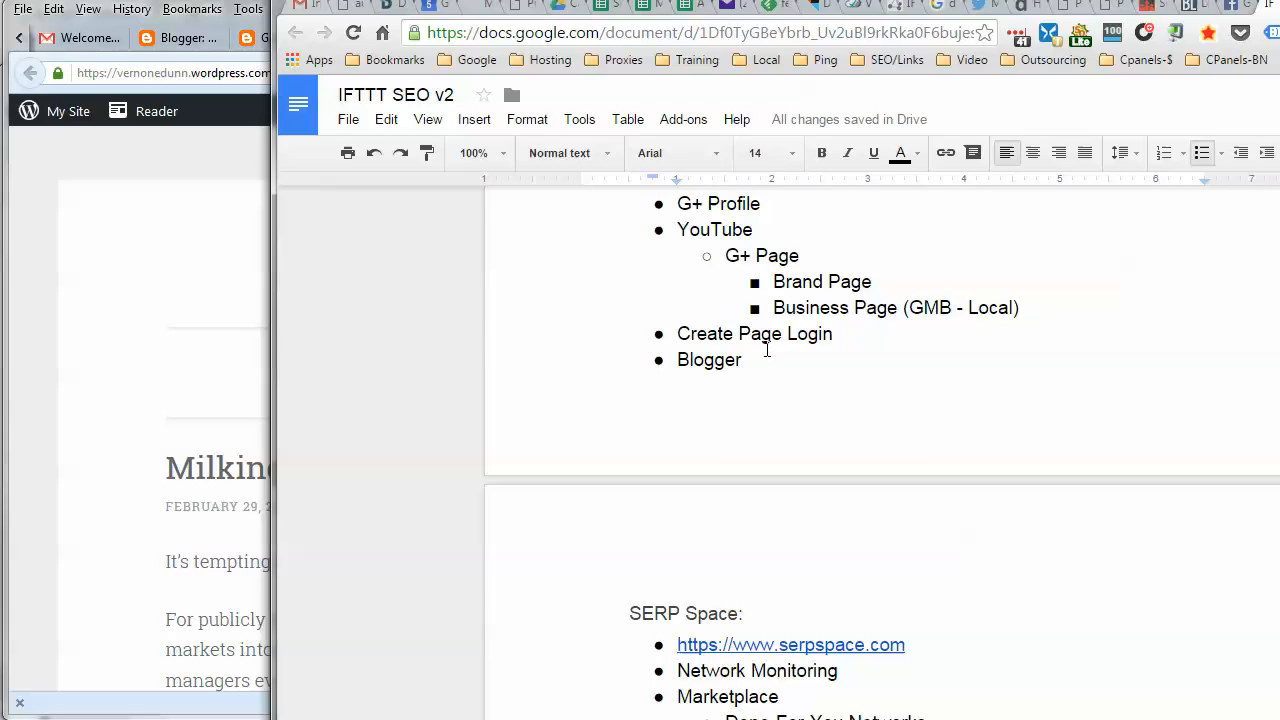
scroll(767, 349, up, 2)
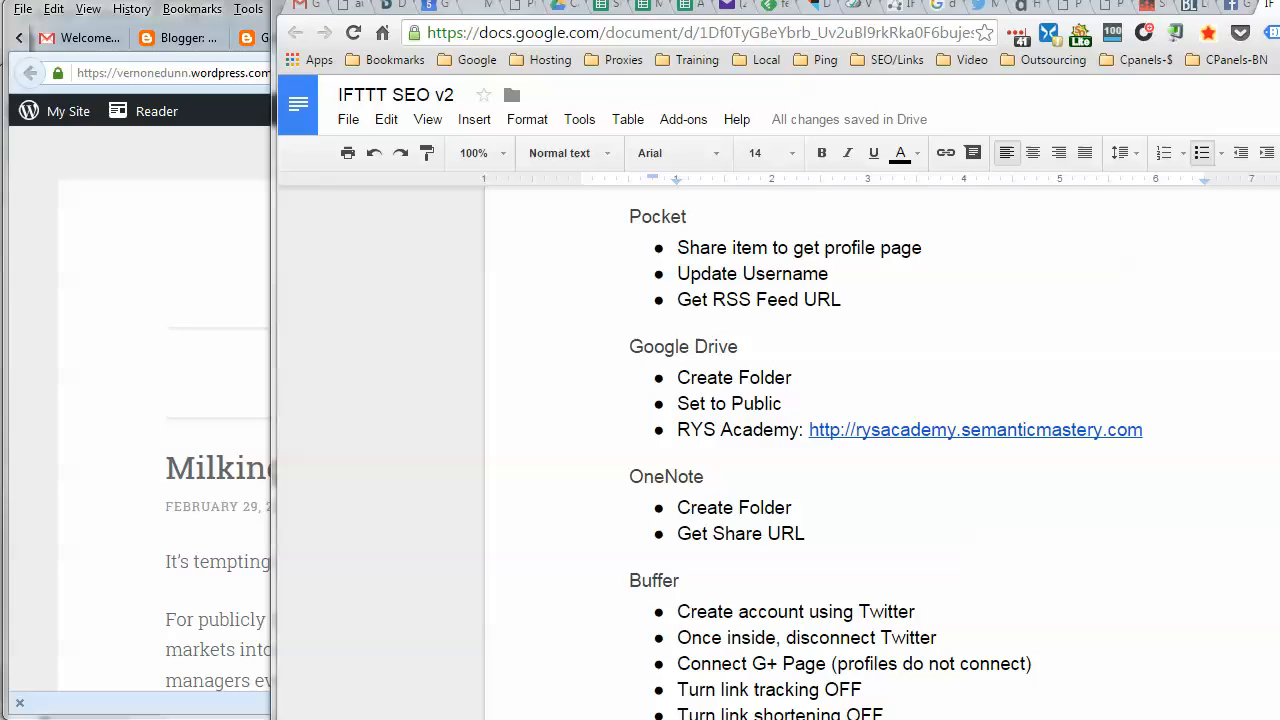
drag(895, 12, 894, 0)
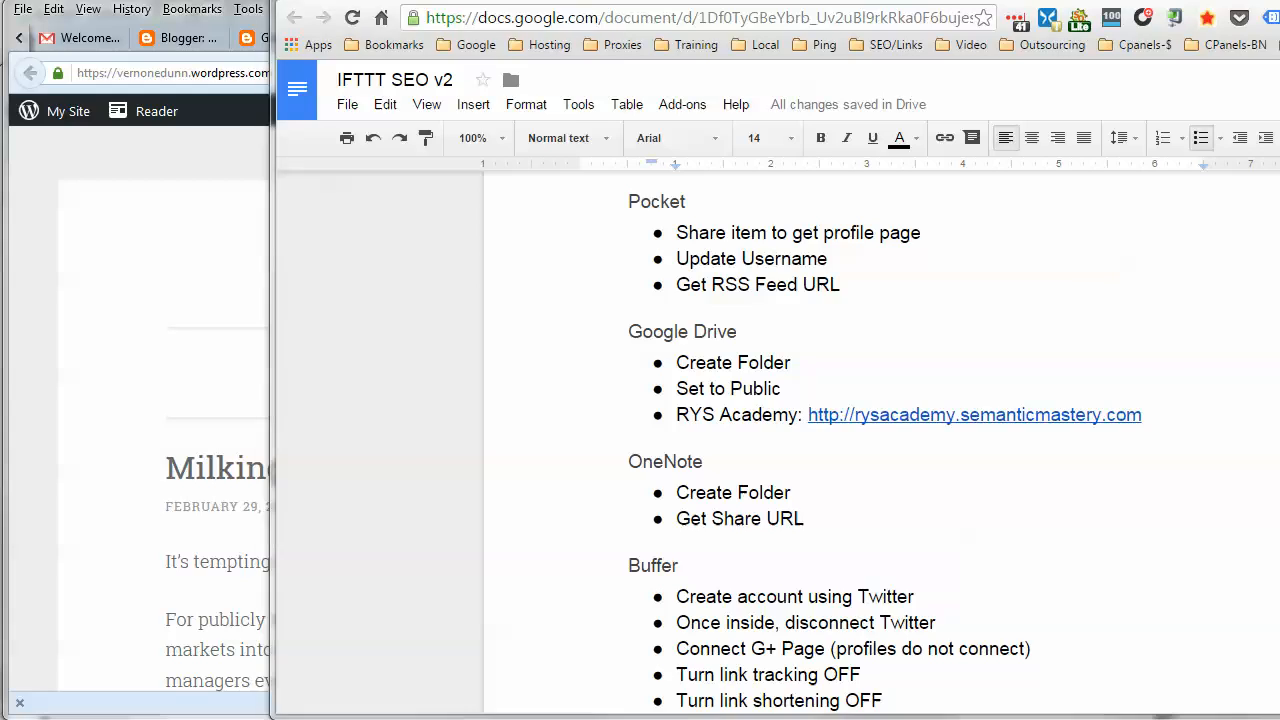
Step: Switch to the Firefox window, go from Gmail to Google Drive and open the Updates folder
key(alt+Tab)
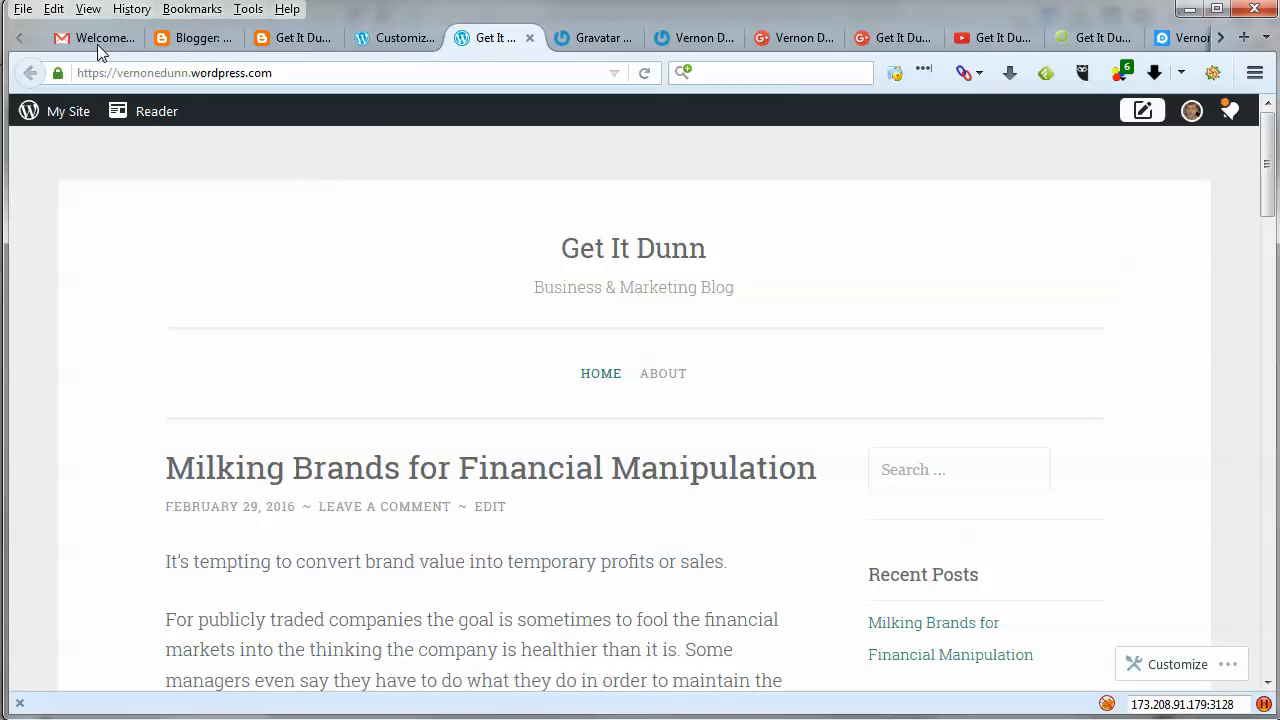
click(104, 40)
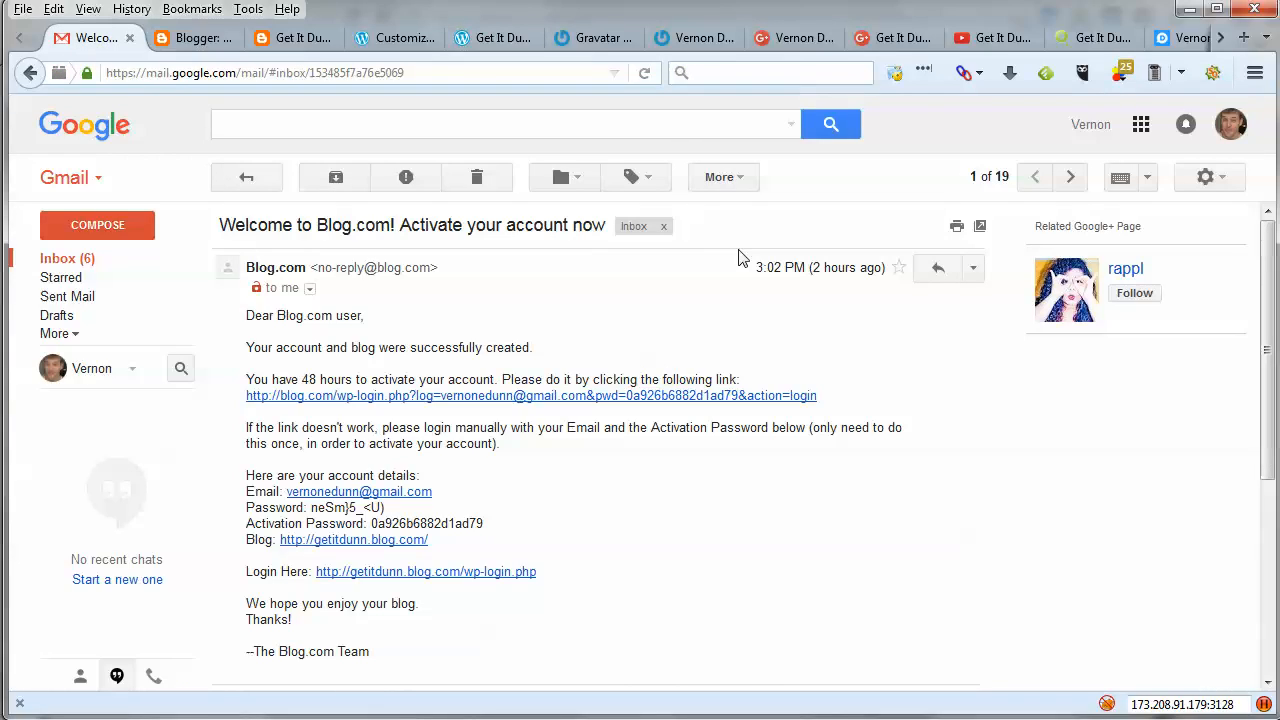
click(1140, 124)
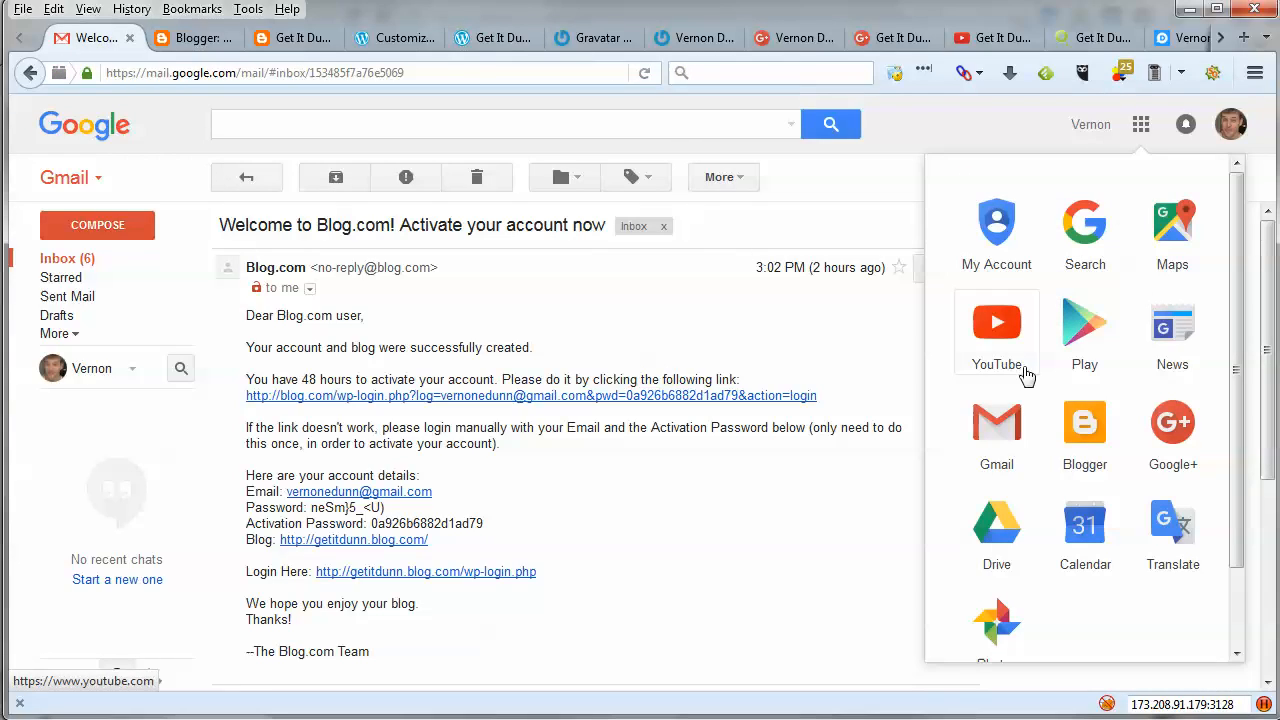
click(1008, 537)
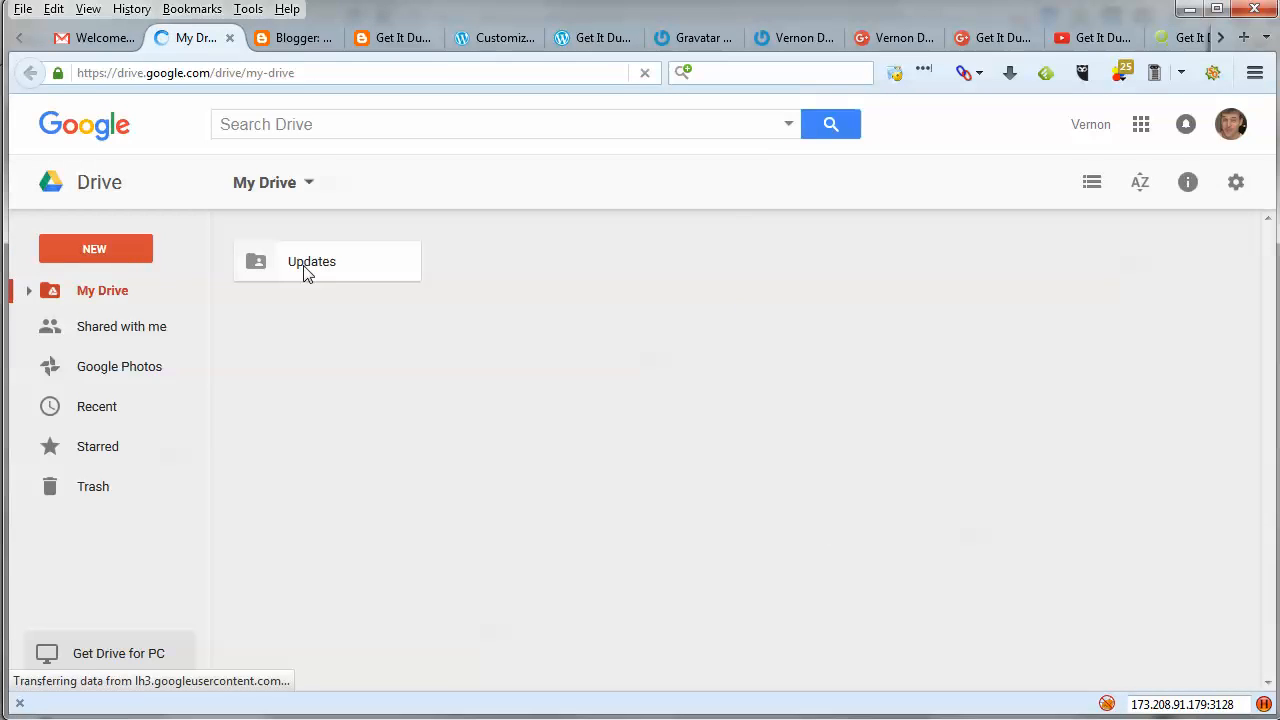
double_click(308, 265)
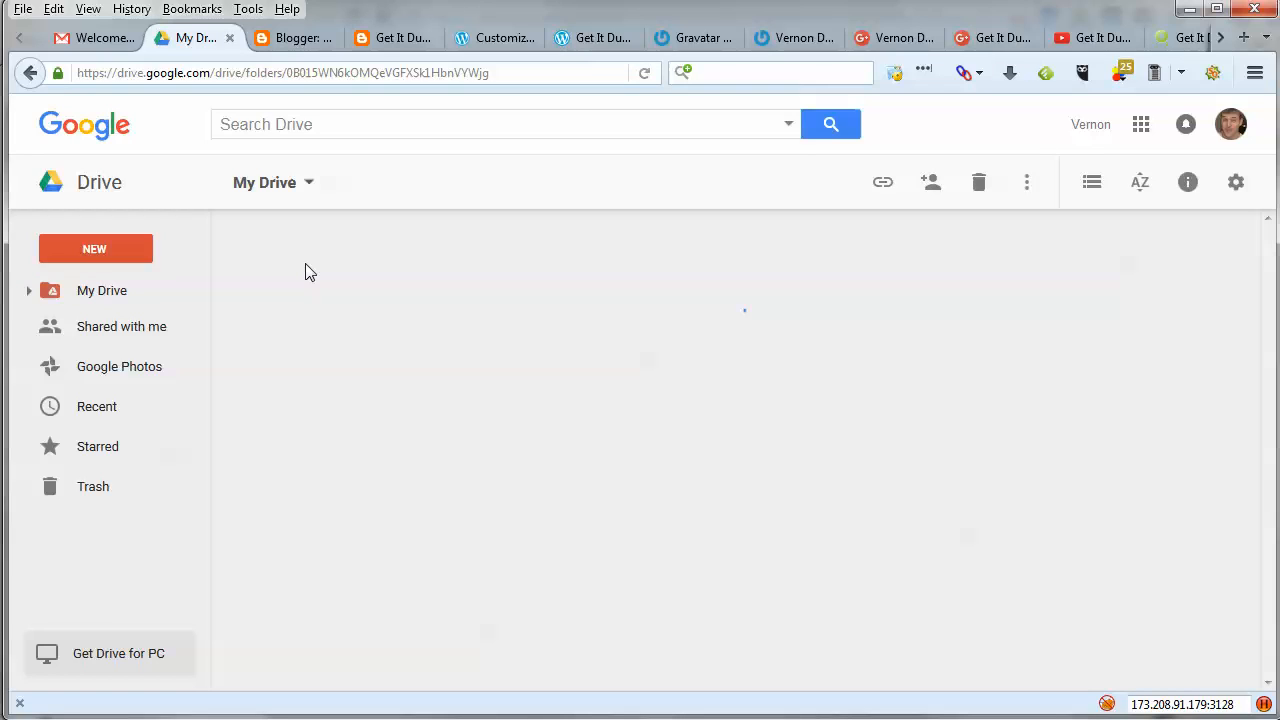
Step: Create a Google Docs document in the shared Updates folder and title it "Get It Dunn Links"
click(75, 252)
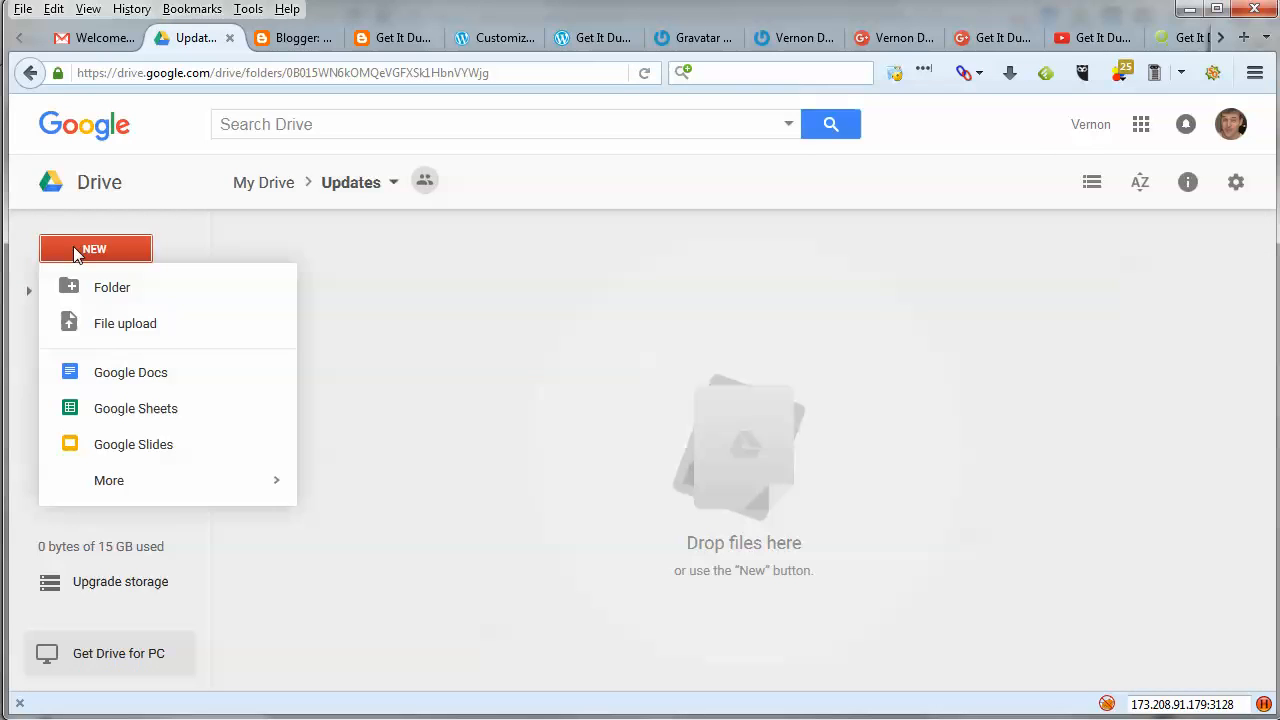
click(125, 378)
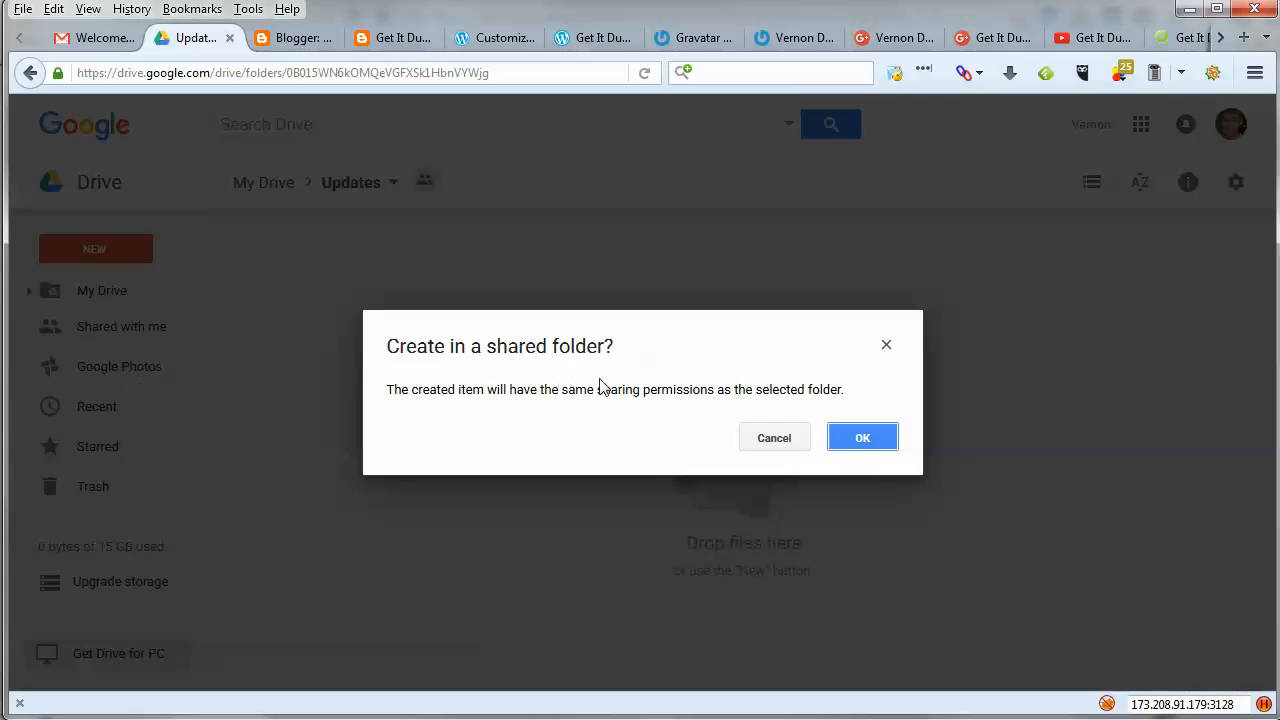
click(864, 448)
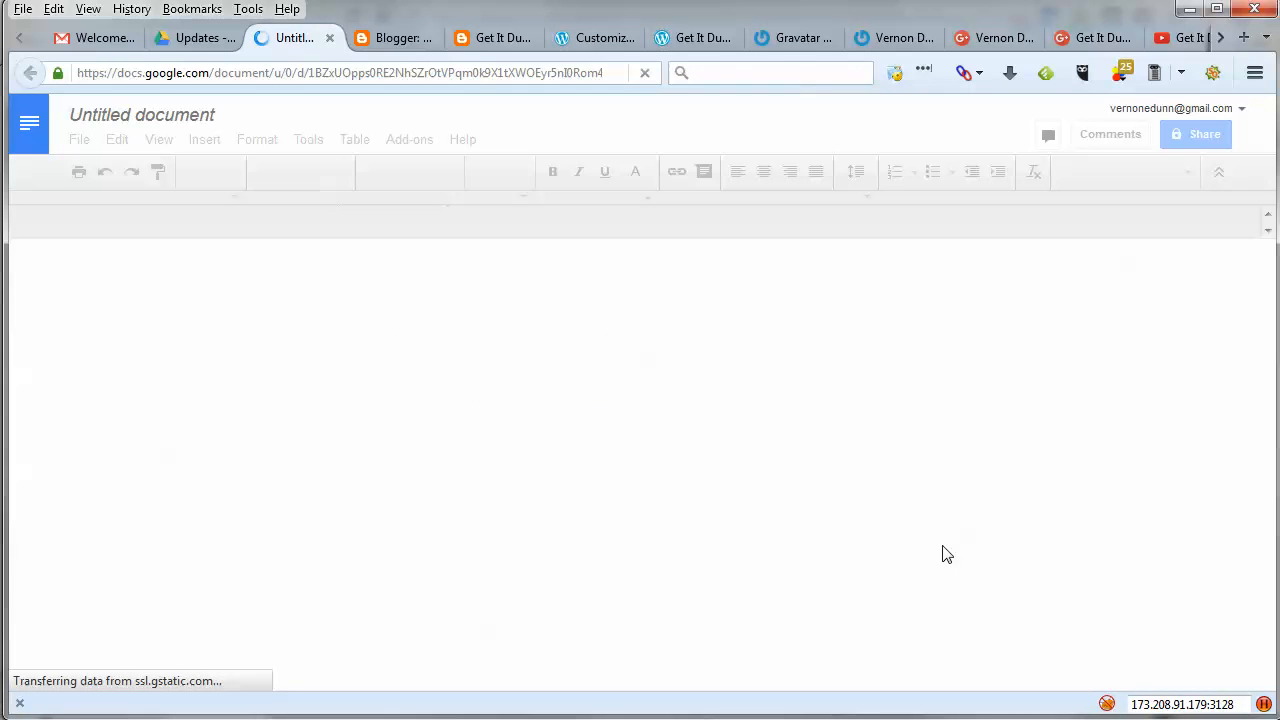
click(128, 117)
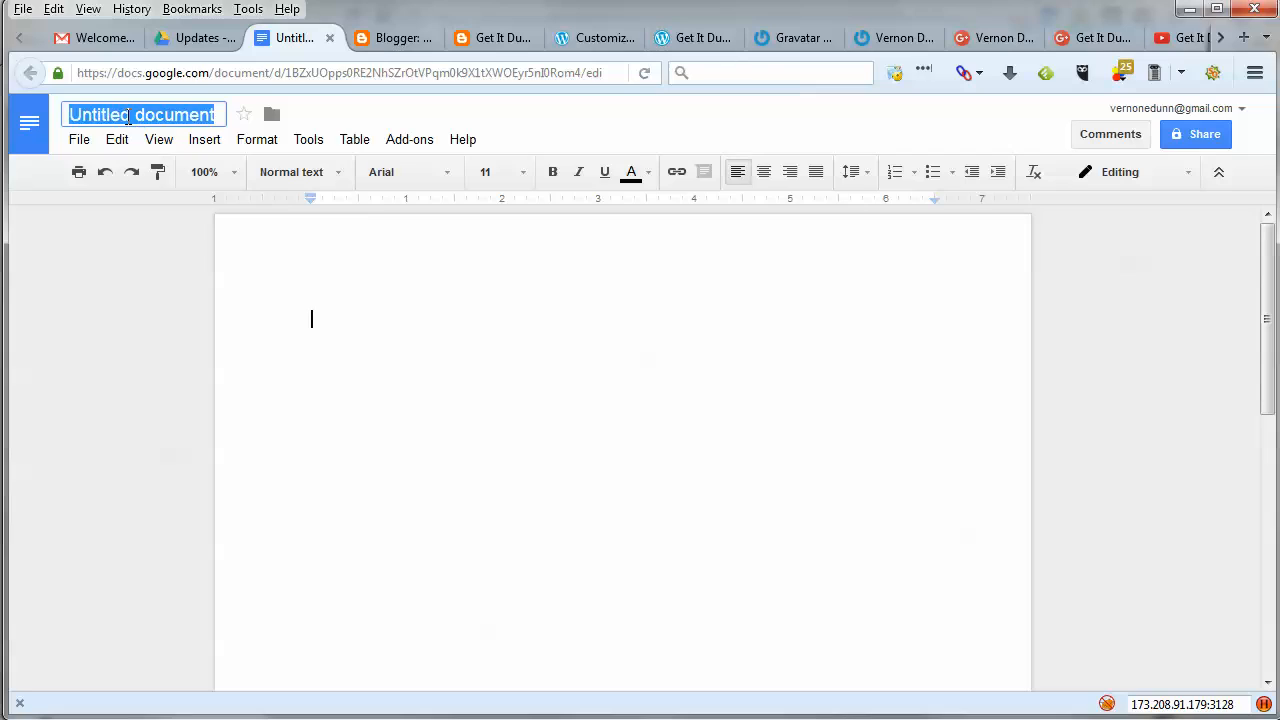
text(Get It Du)
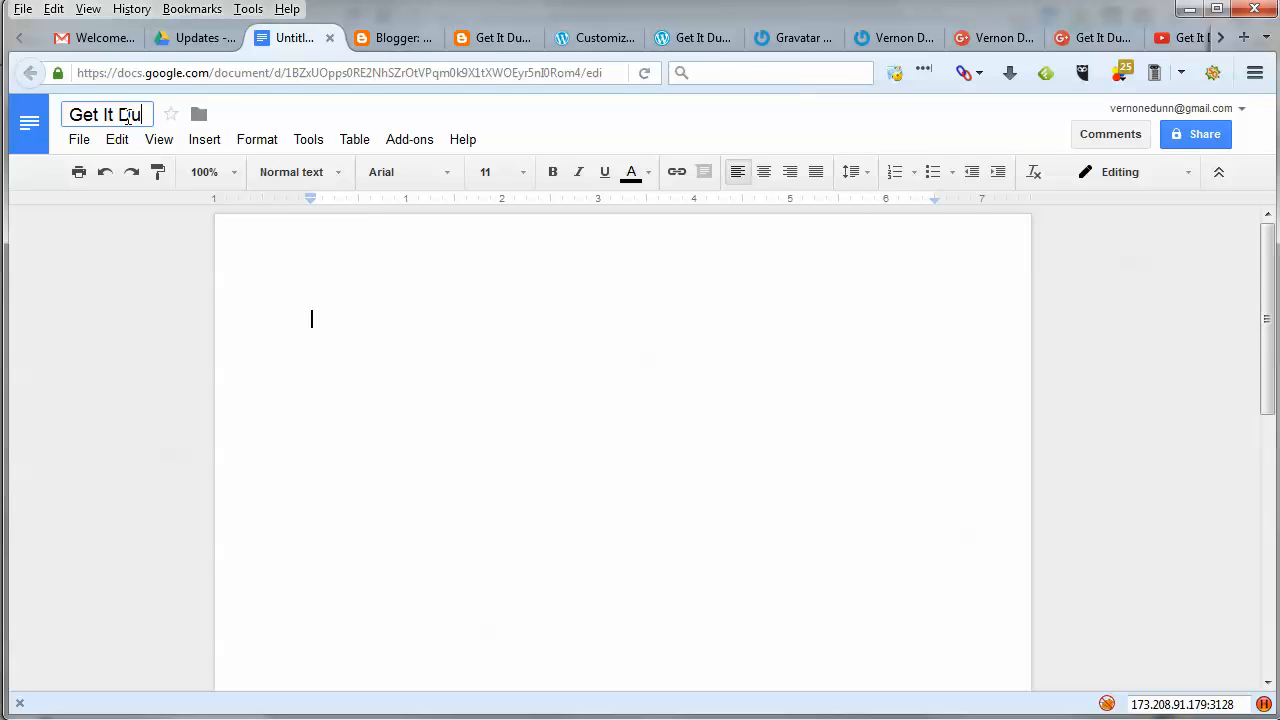
text(nn Links)
click(442, 379)
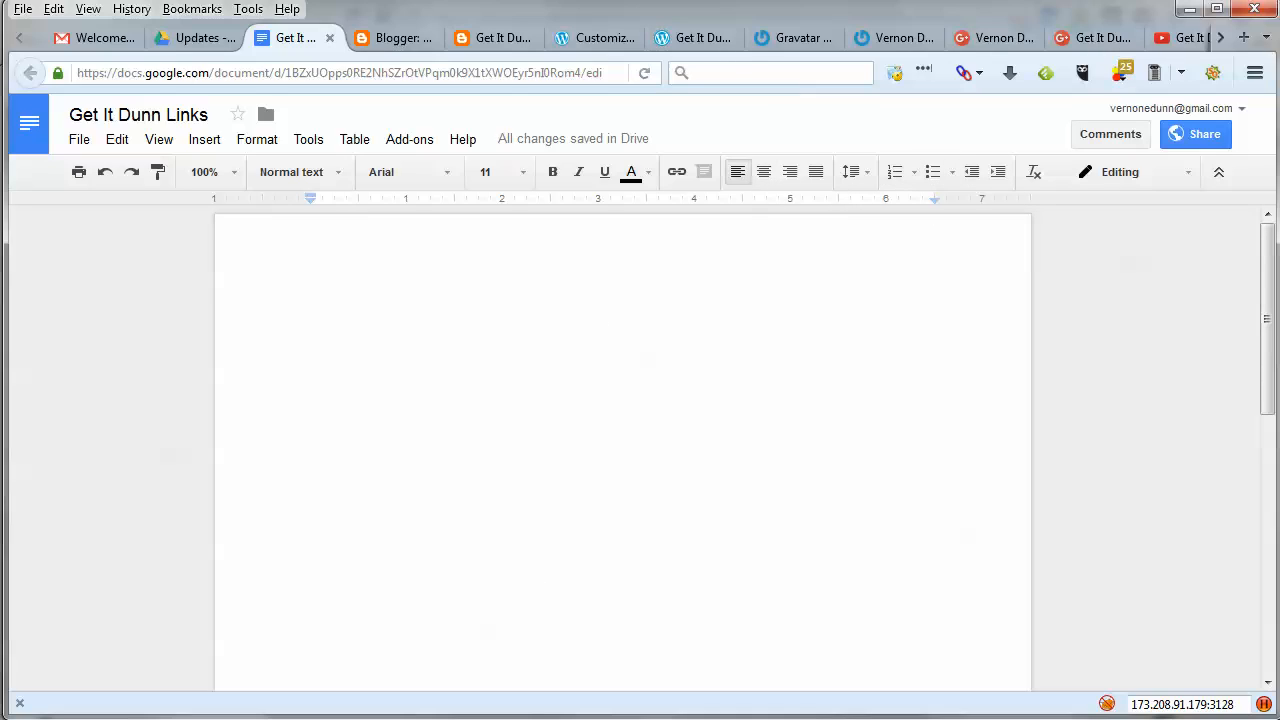
Step: Switch to the account workbook and copy the site names and URLs in A8:B40 of the Web 2.0 sheet
key(alt+Tab)
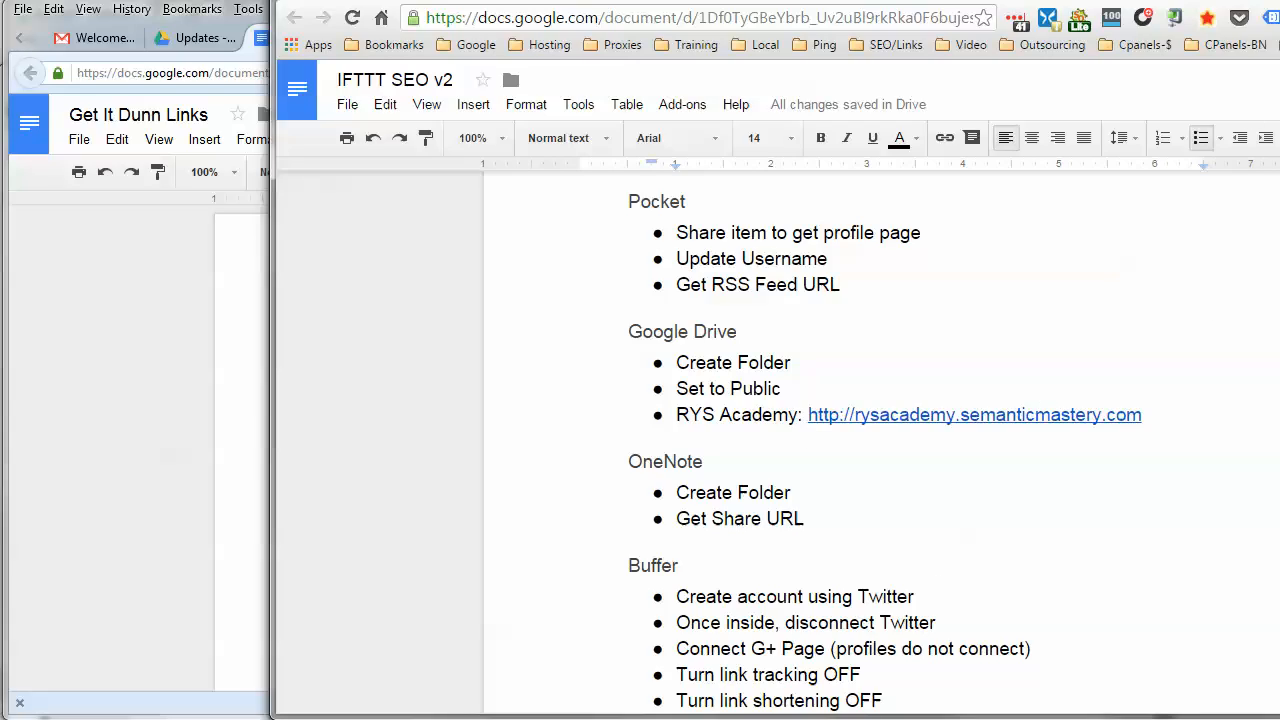
key(ctrl+Tab)
scroll(641, 432, up, 1)
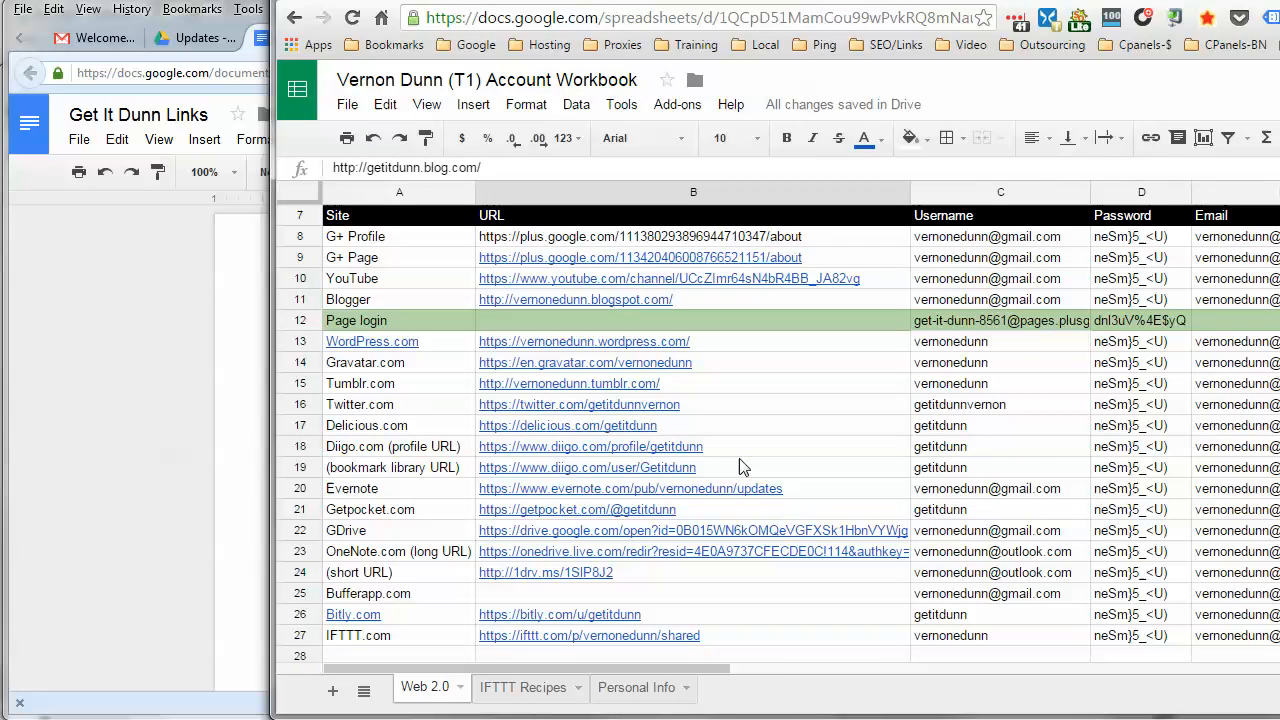
click(420, 240)
scroll(420, 240, down, 1)
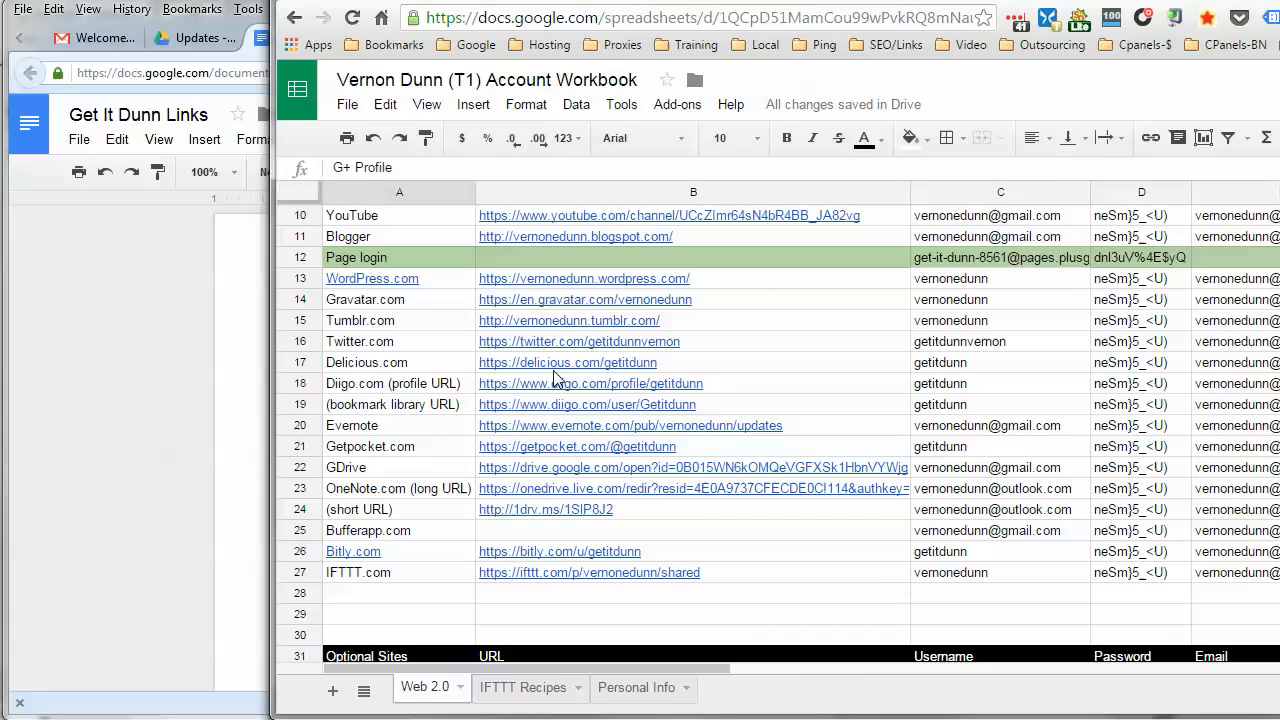
scroll(557, 378, down, 1)
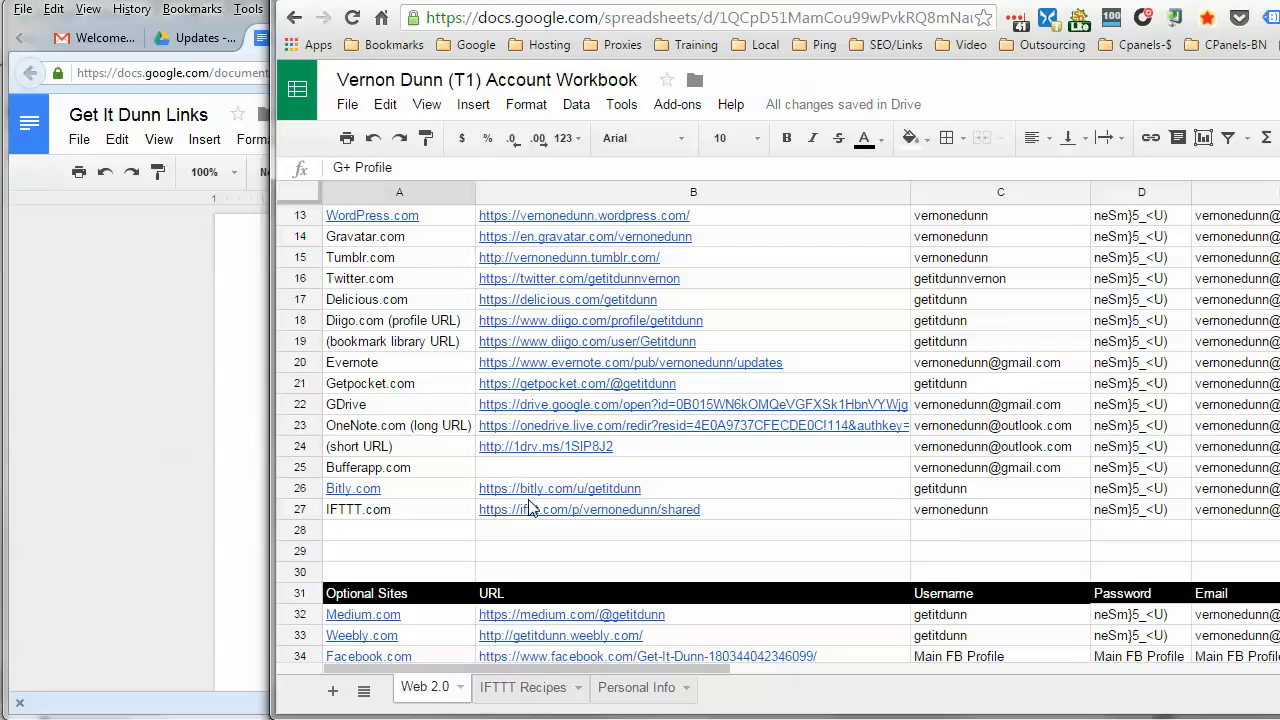
scroll(530, 508, down, 3)
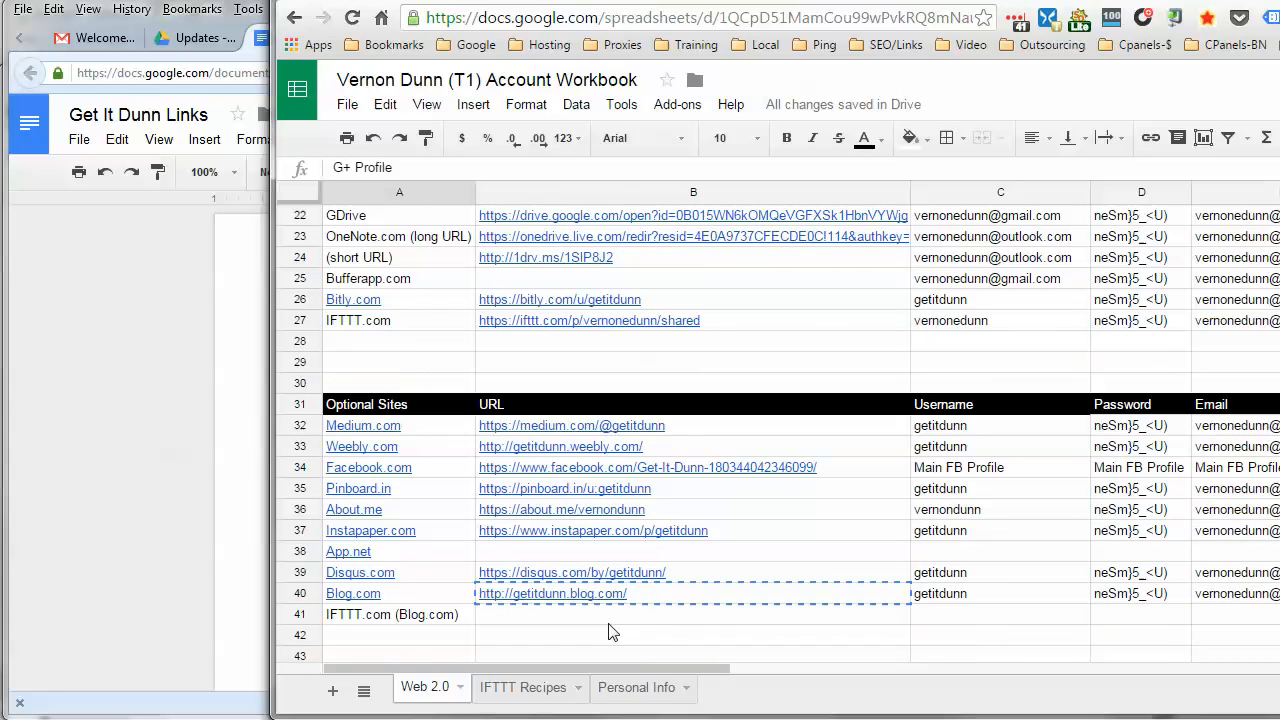
shift+click(652, 595)
right_click(655, 595)
click(699, 189)
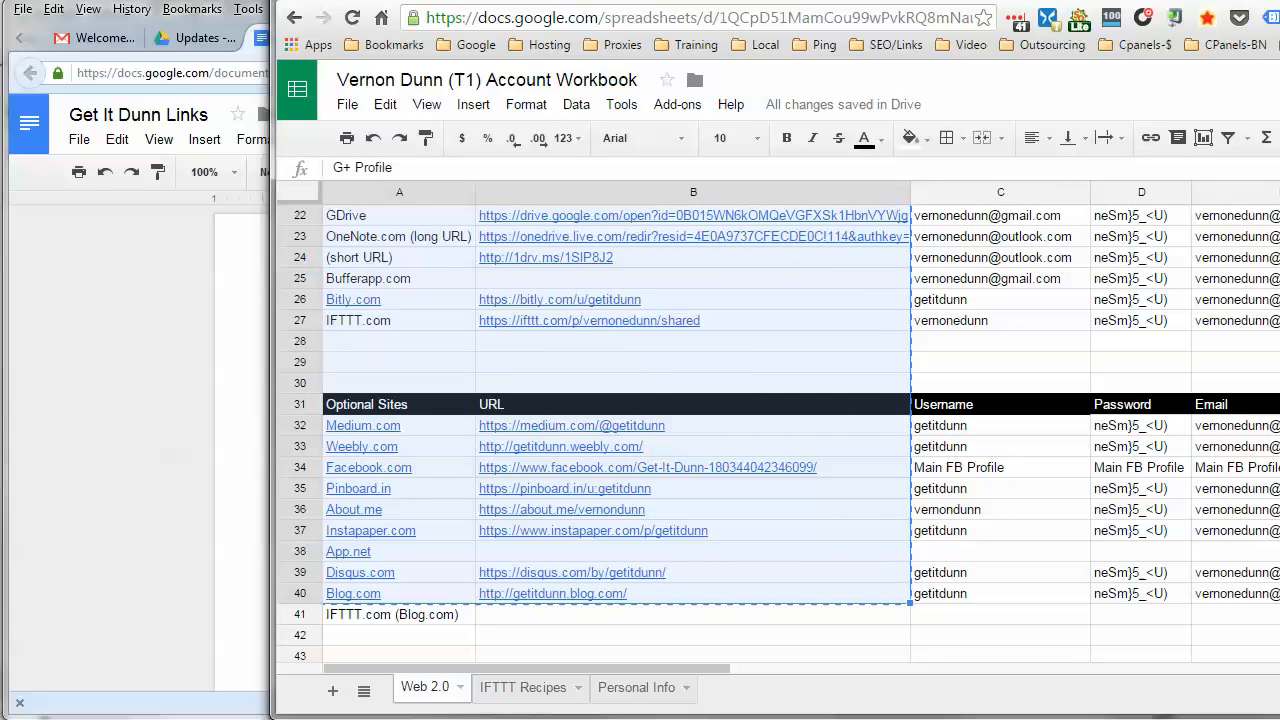
Step: Switch to Notepad and replace its entire text with the copied site and URL list
key(alt+Tab)
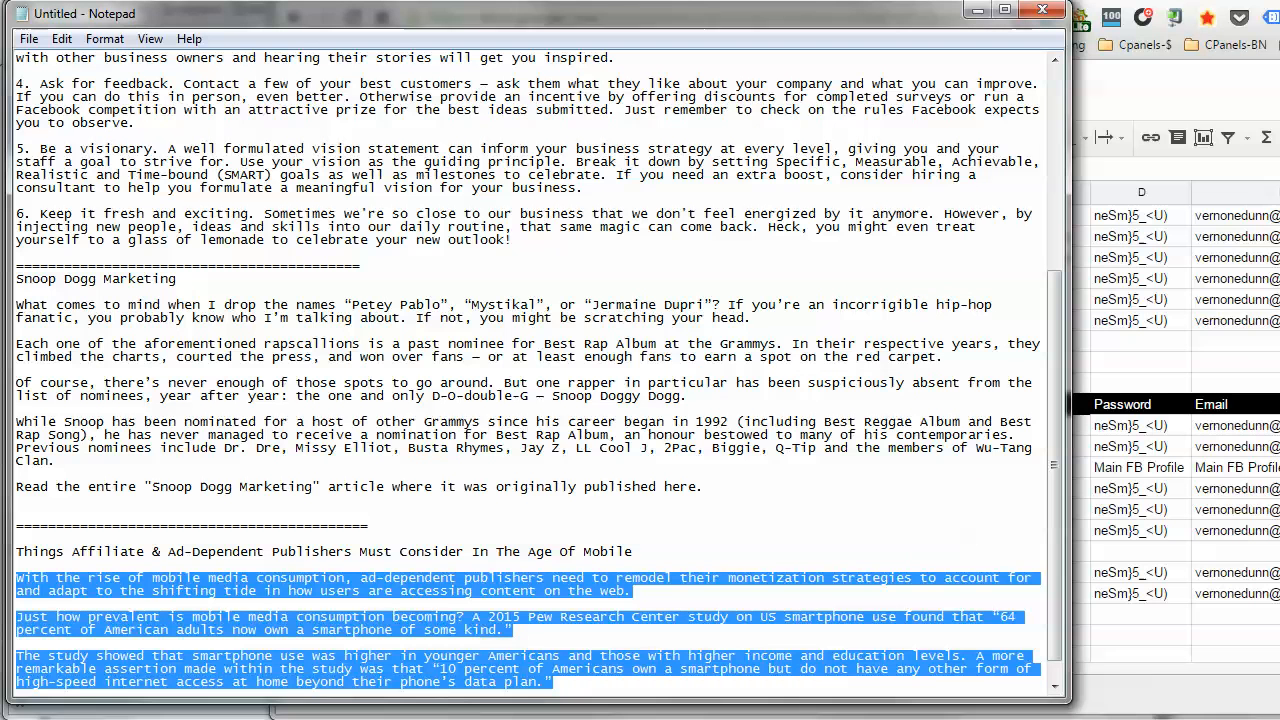
key(ctrl+Home)
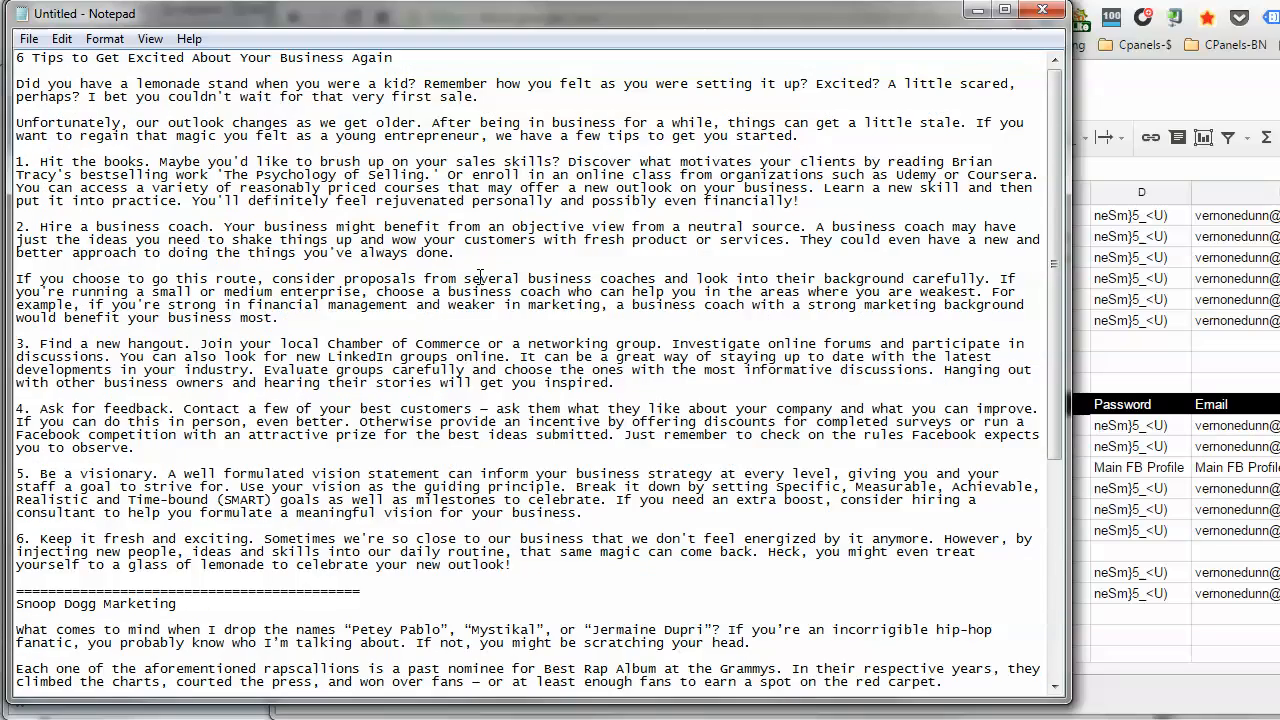
click(62, 39)
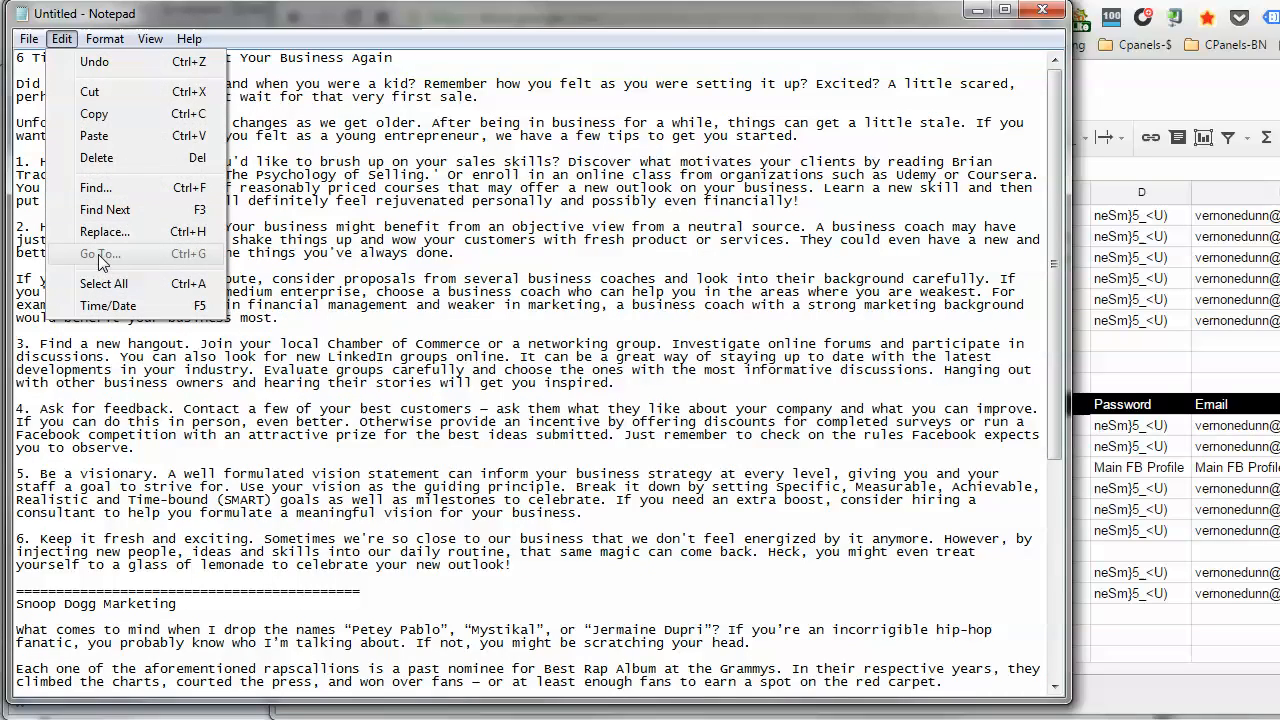
click(104, 284)
key(Delete)
key(ctrl+v)
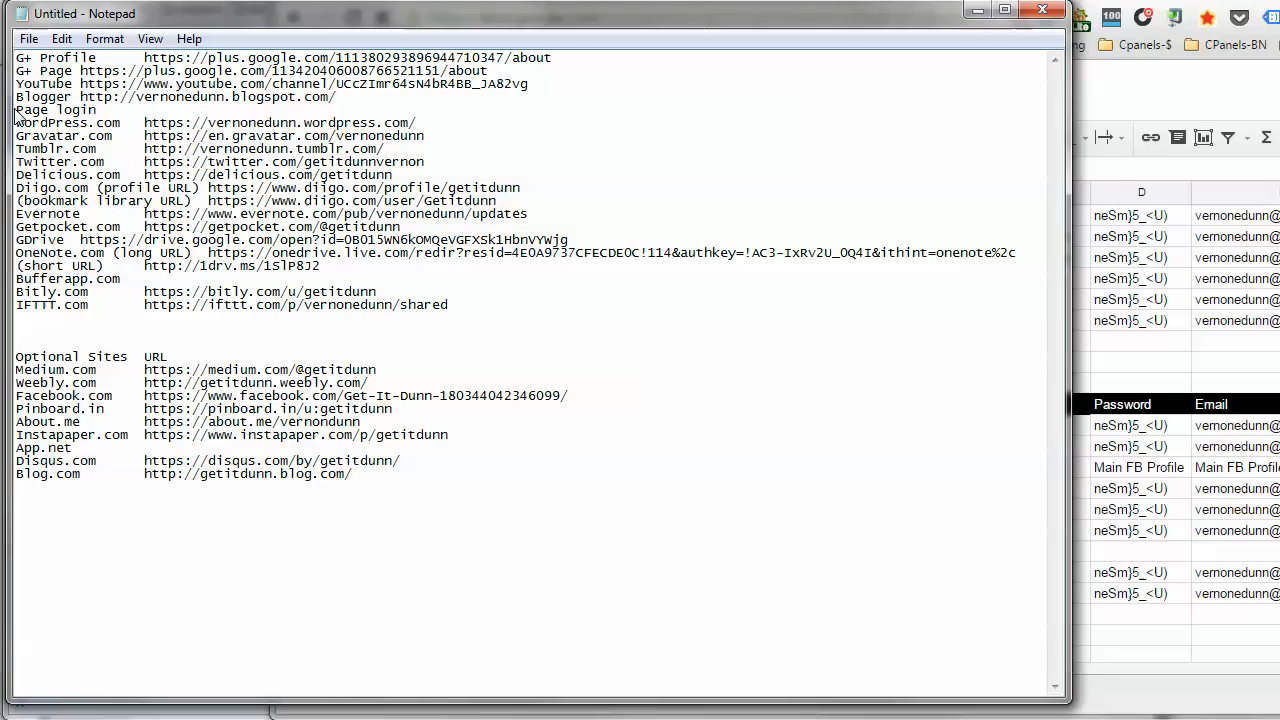
Step: Delete the "Page login" line from the list
drag(16, 109, 130, 110)
key(Delete)
key(Delete)
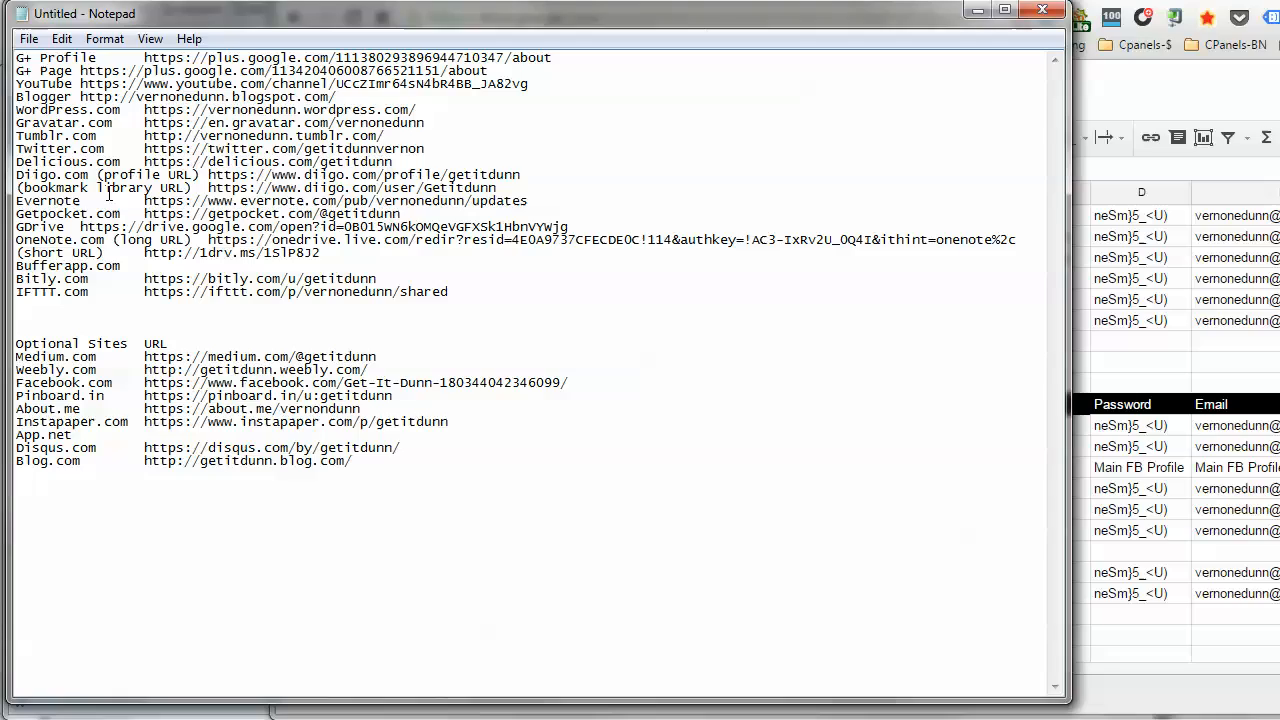
Step: Remove "(profile URL)" from the Diigo.com line and delete the "(bookmark library URL)" line below it
drag(90, 178, 208, 176)
key(Delete)
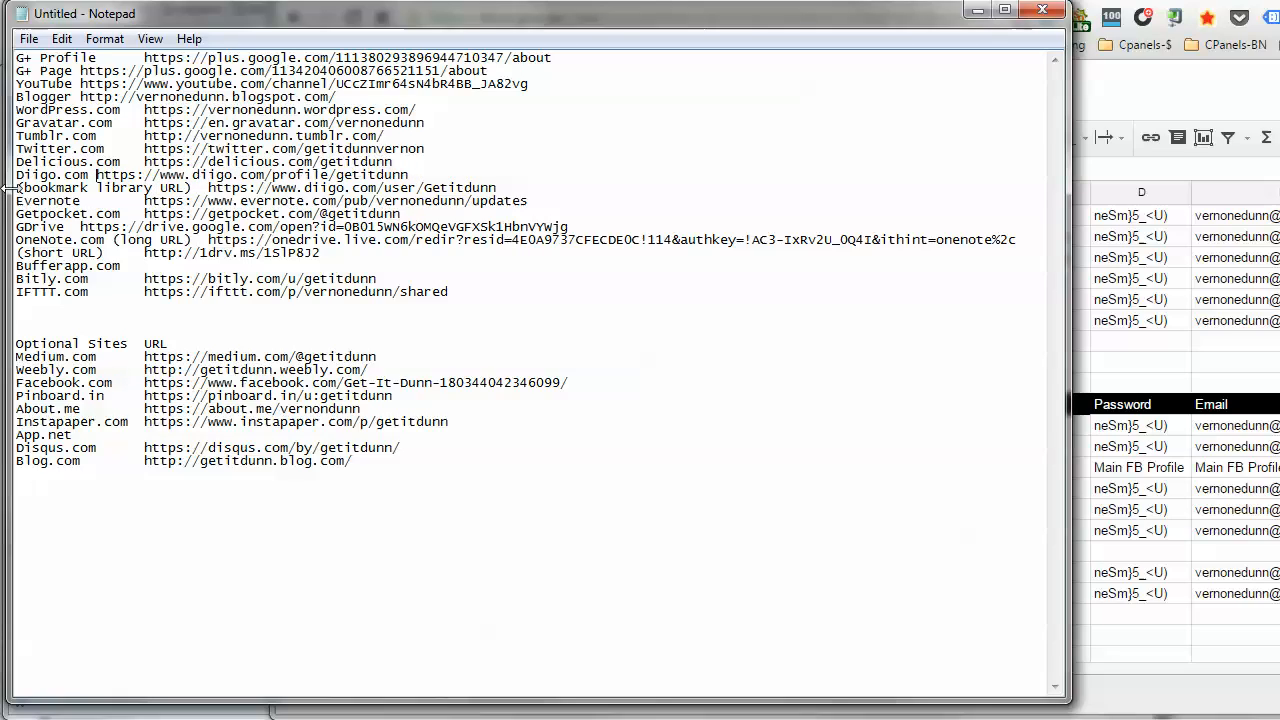
drag(18, 188, 357, 172)
click(496, 188)
key(shift+Home)
key(Delete)
key(BackSpace)
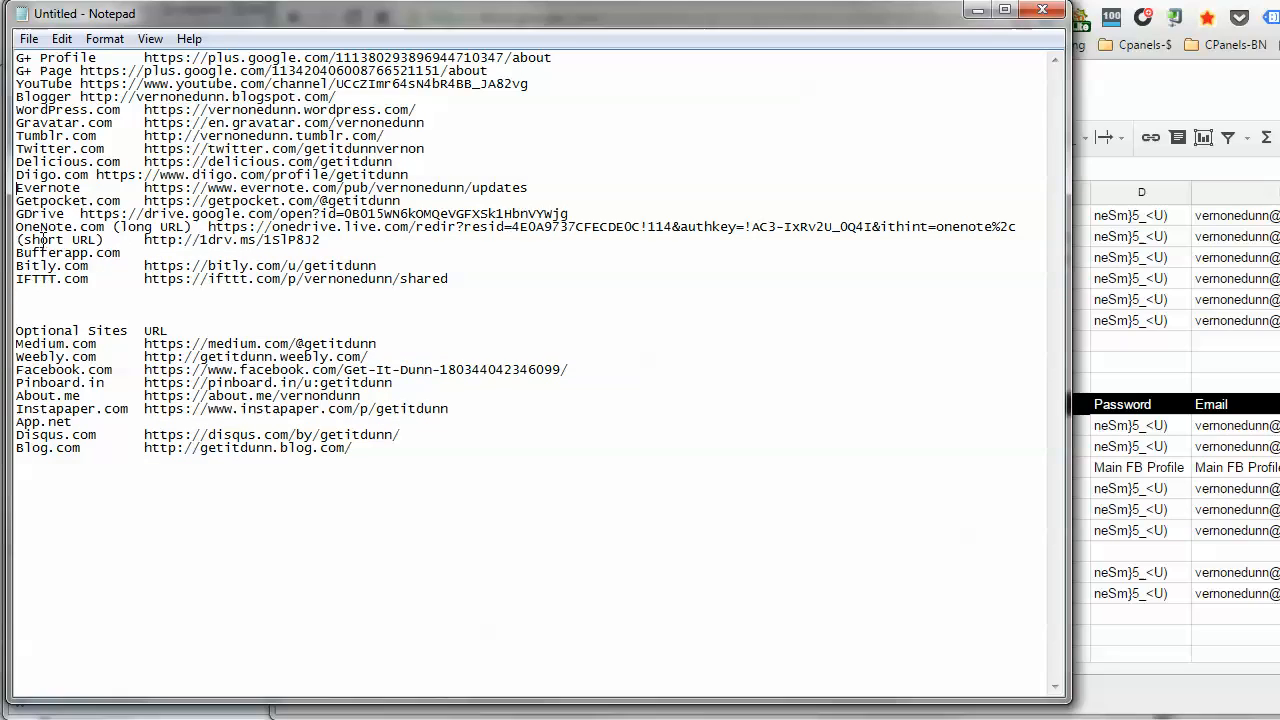
Step: Delete the "(short URL)" line and remove "(long URL)" from the OneNote.com line
drag(16, 240, 349, 244)
key(Delete)
key(BackSpace)
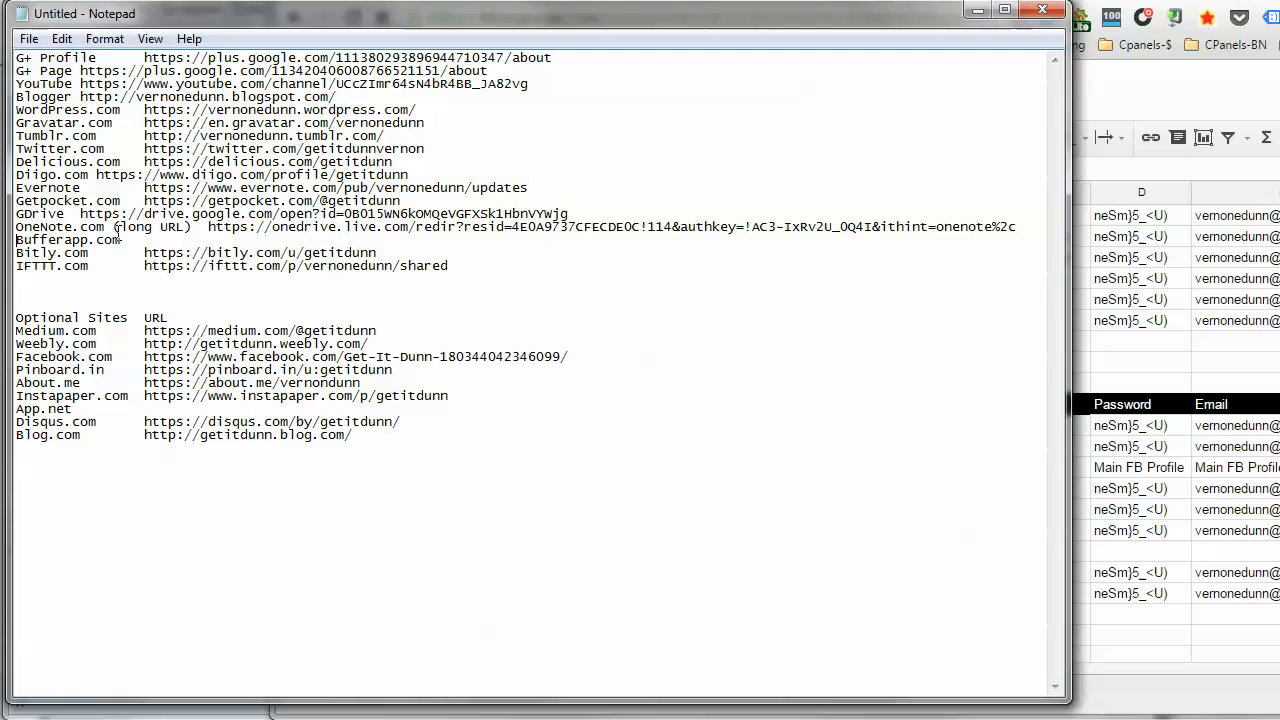
drag(113, 227, 193, 232)
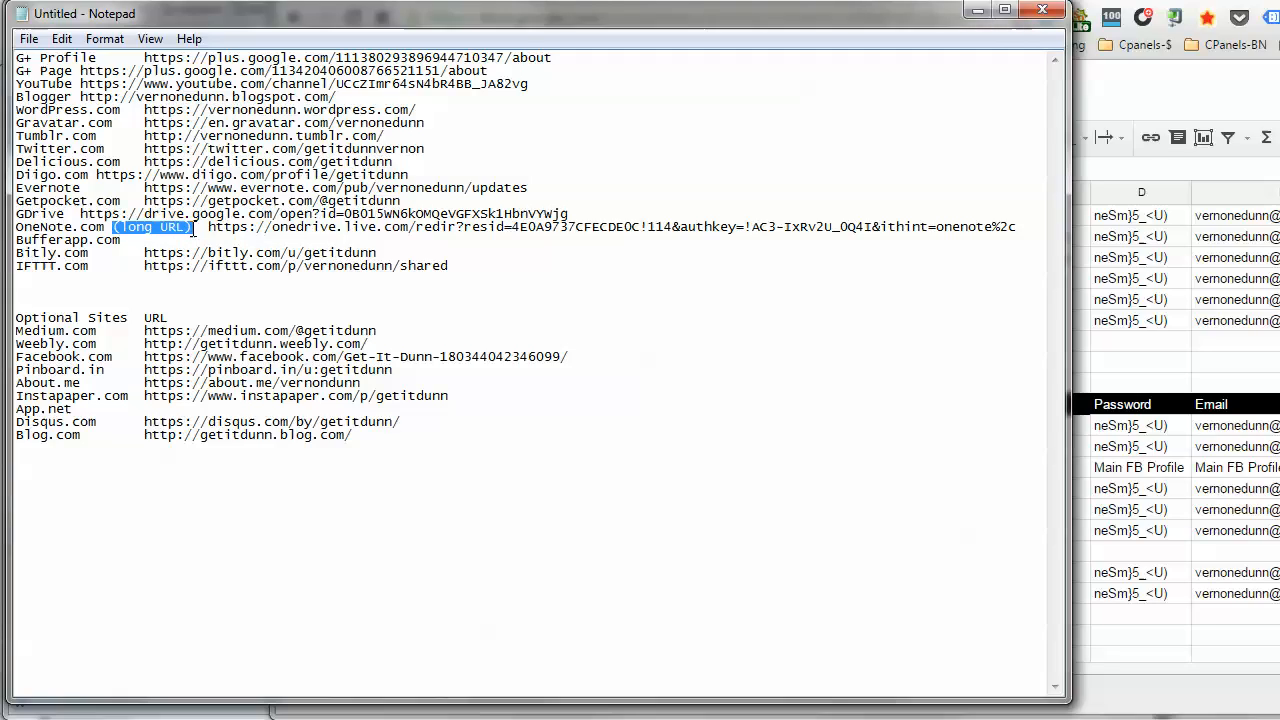
key(Delete)
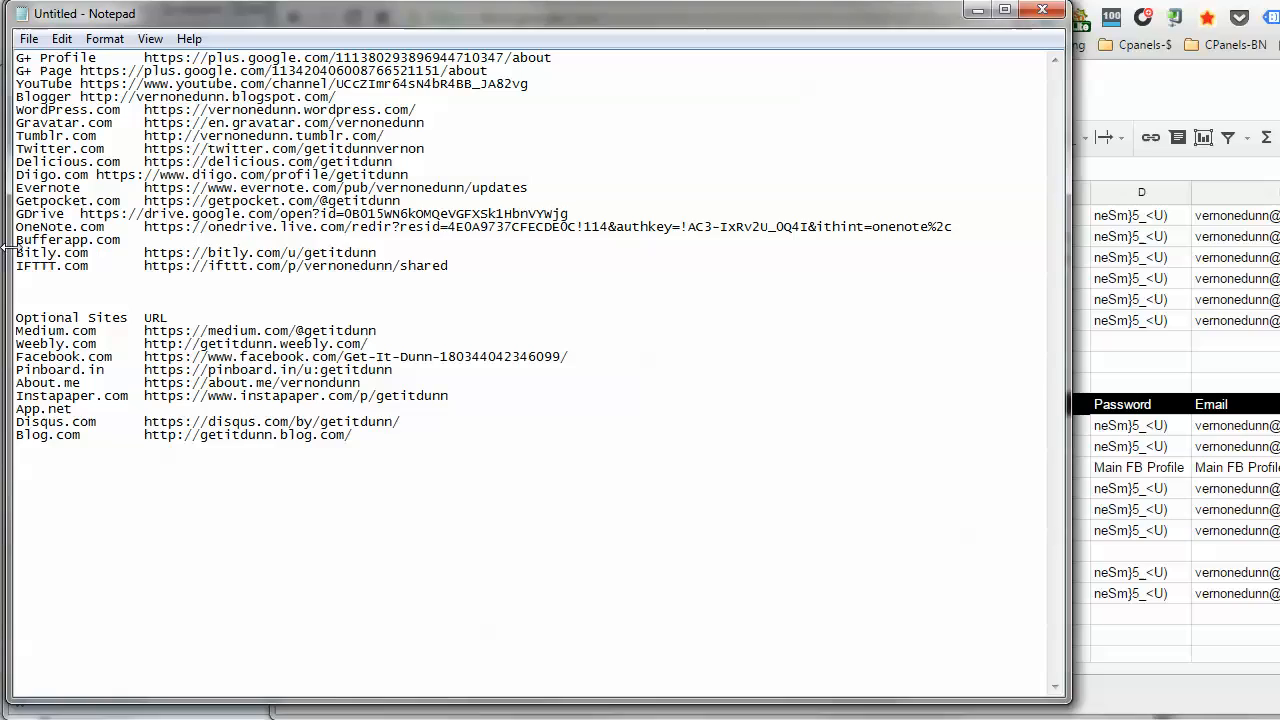
Step: Delete the Bufferapp.com line and the "Optional Sites URL" heading line
drag(15, 241, 129, 244)
key(Delete)
key(Delete)
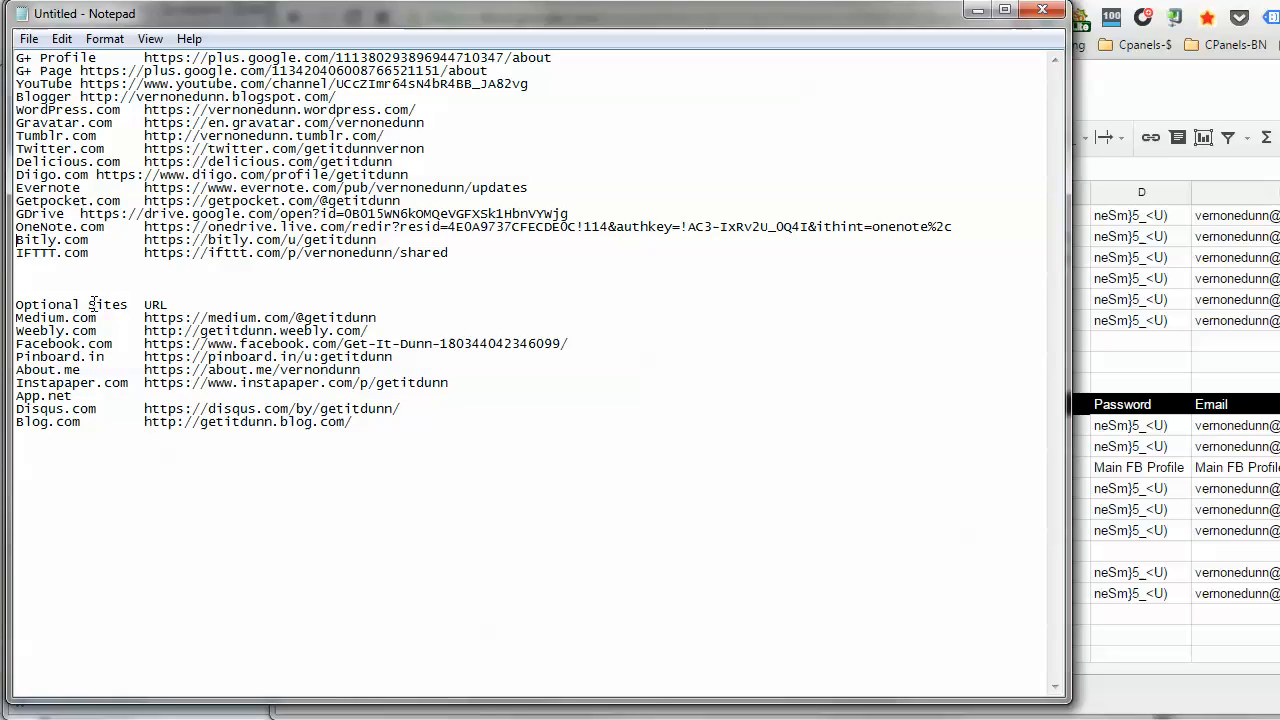
drag(15, 304, 174, 304)
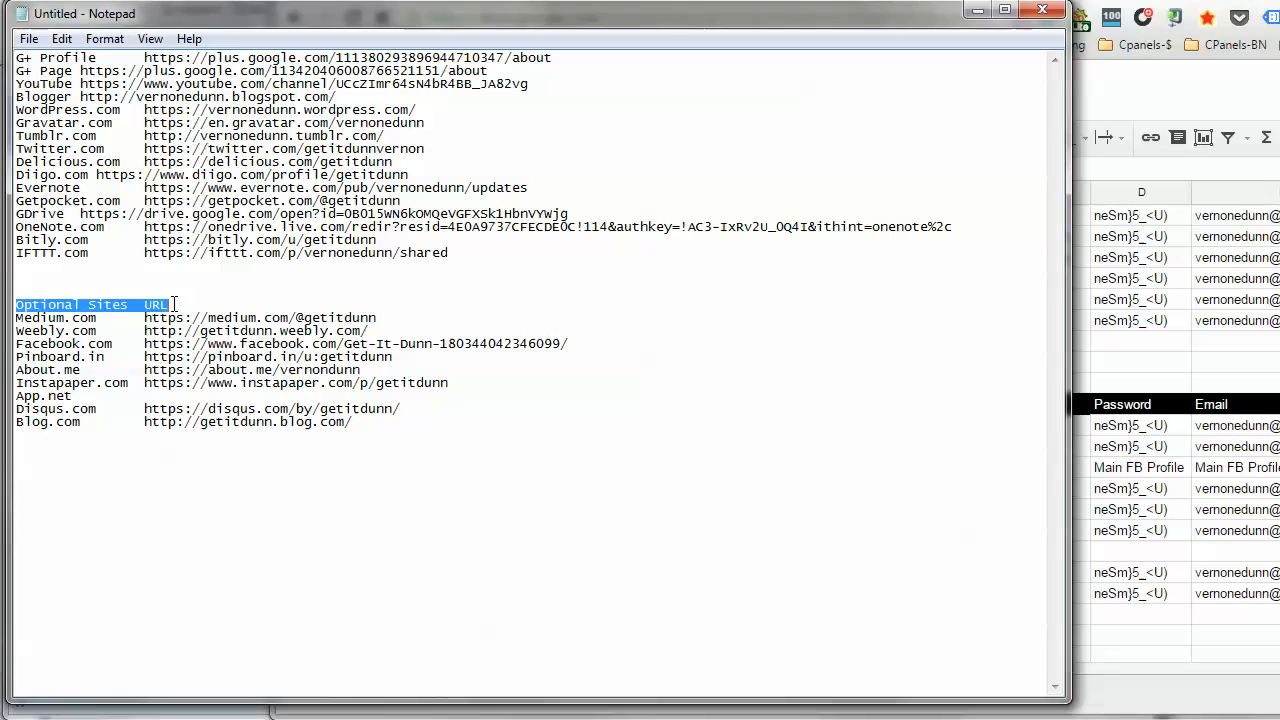
key(Delete)
key(Delete)
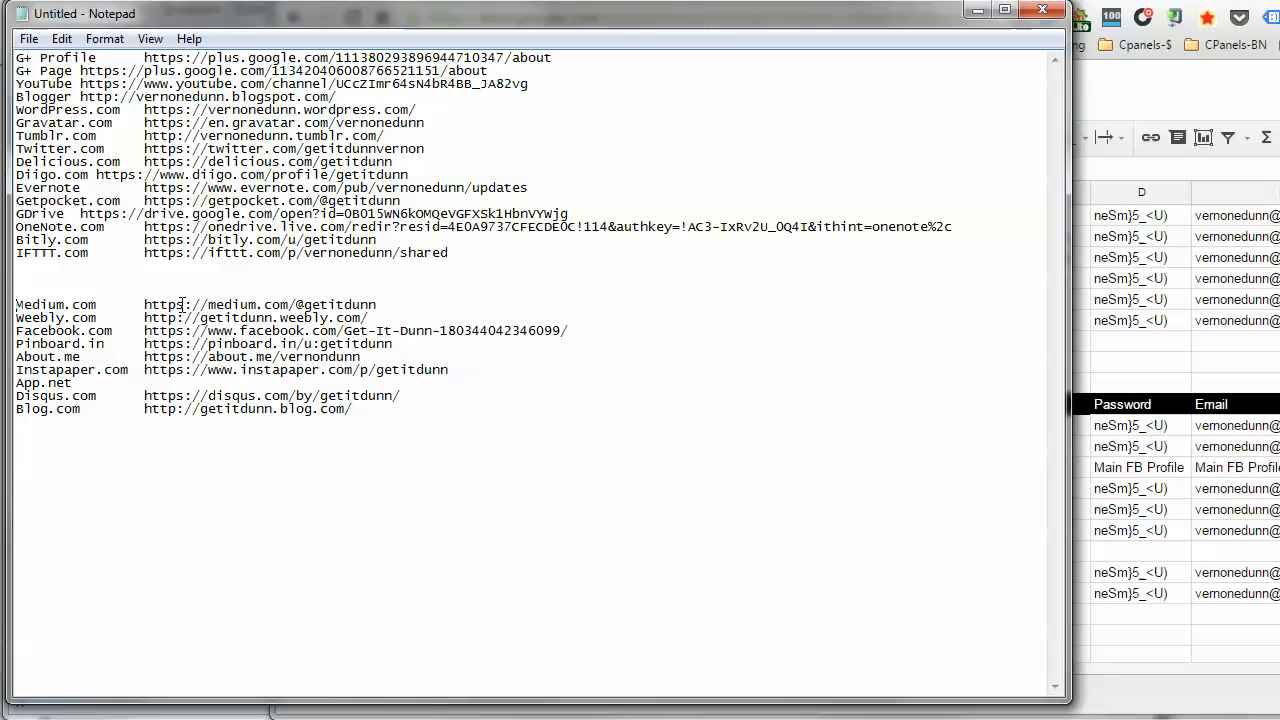
Step: Delete the App.net line and insert a tab before the Diigo.com URL to align it with the others
drag(16, 386, 77, 382)
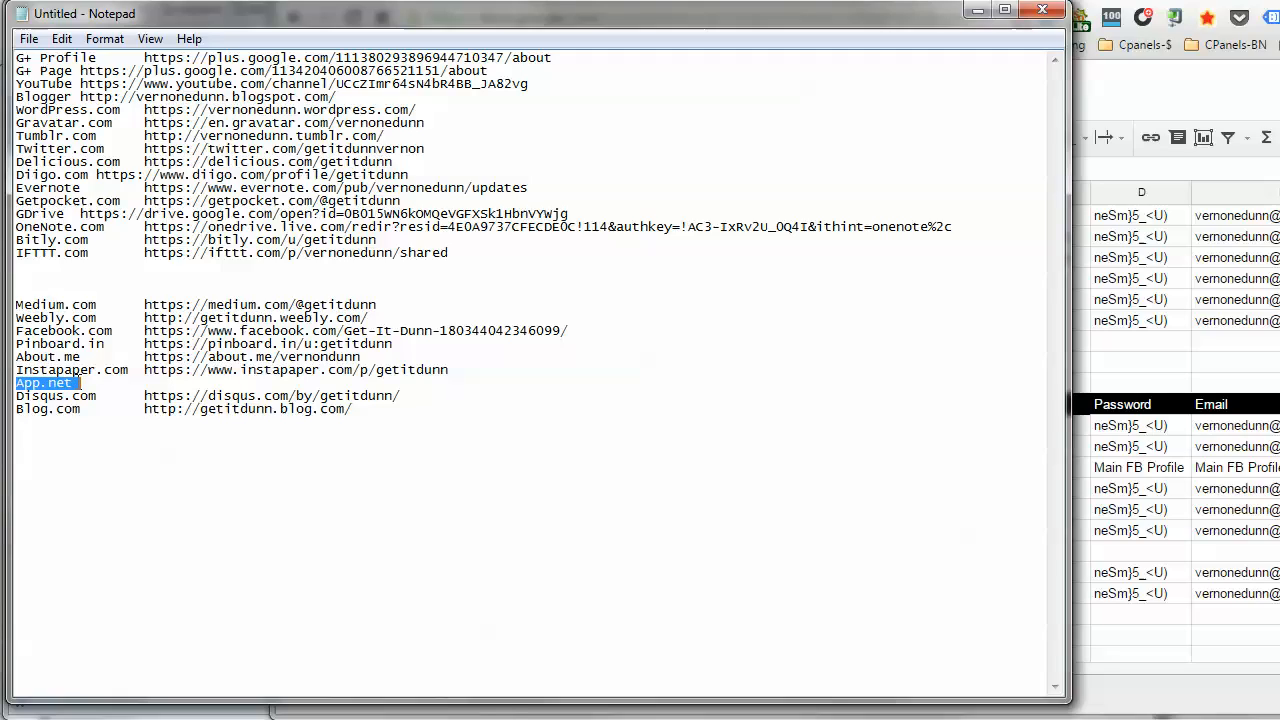
key(Delete)
key(Delete)
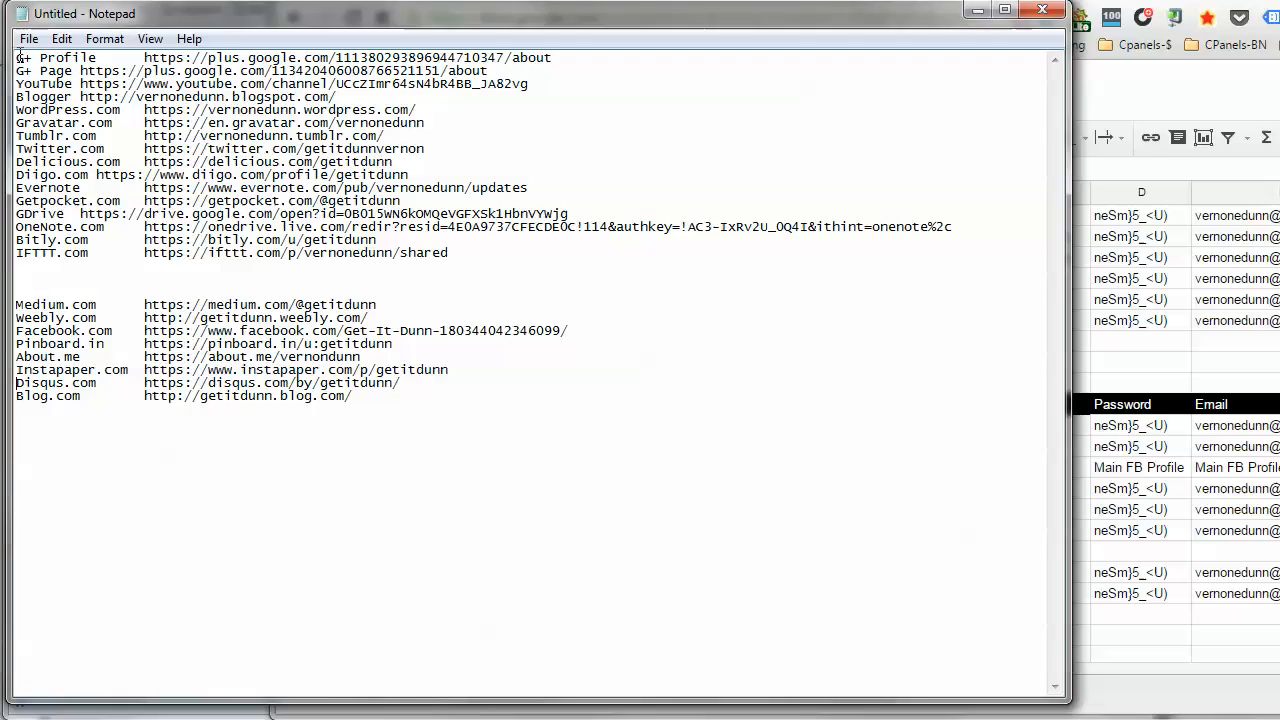
click(98, 176)
key(Tab)
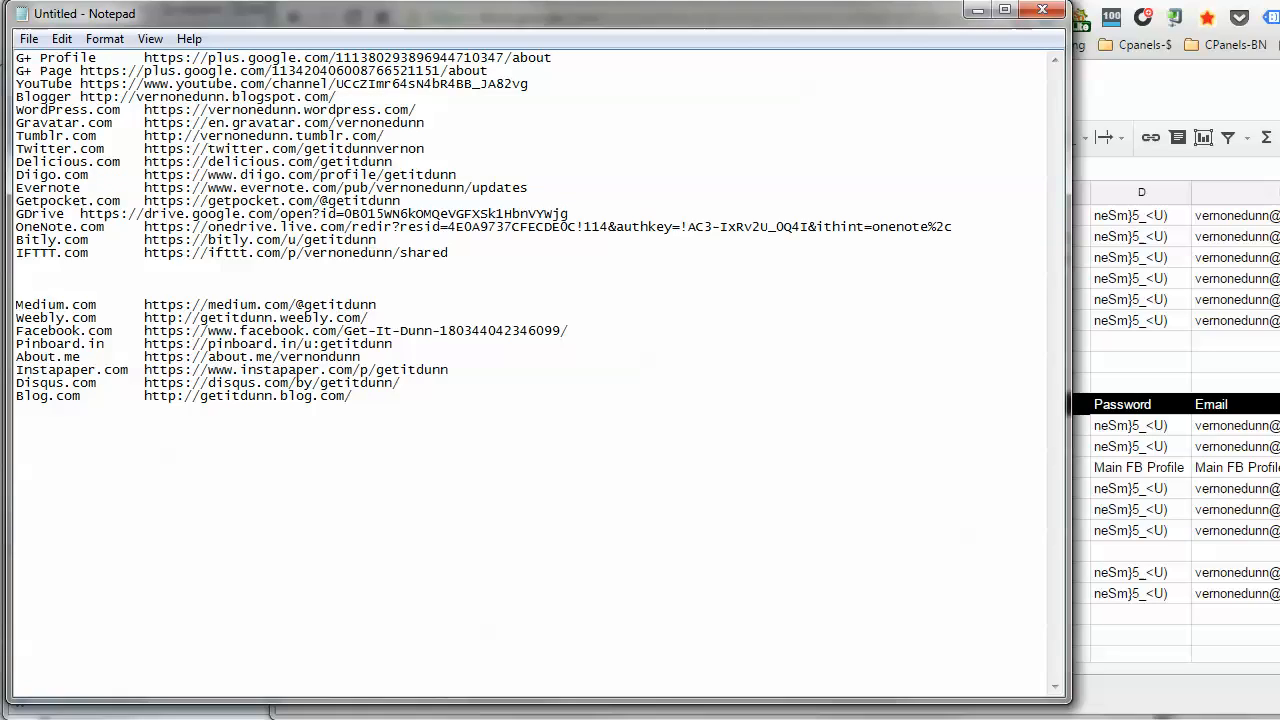
Step: Copy the whole link list and paste it into cell A1 of a new blank Excel workbook
click(81, 70)
drag(397, 340, 350, 398)
right_click(344, 389)
click(392, 453)
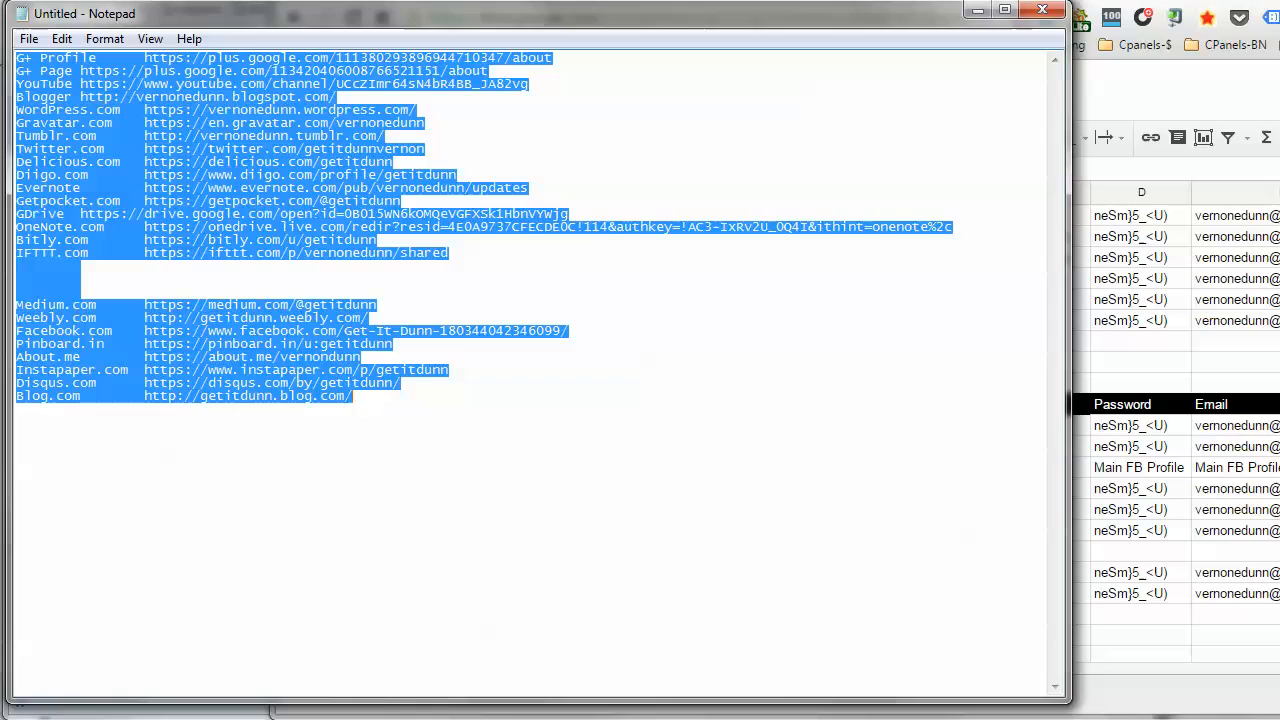
click(640, 718)
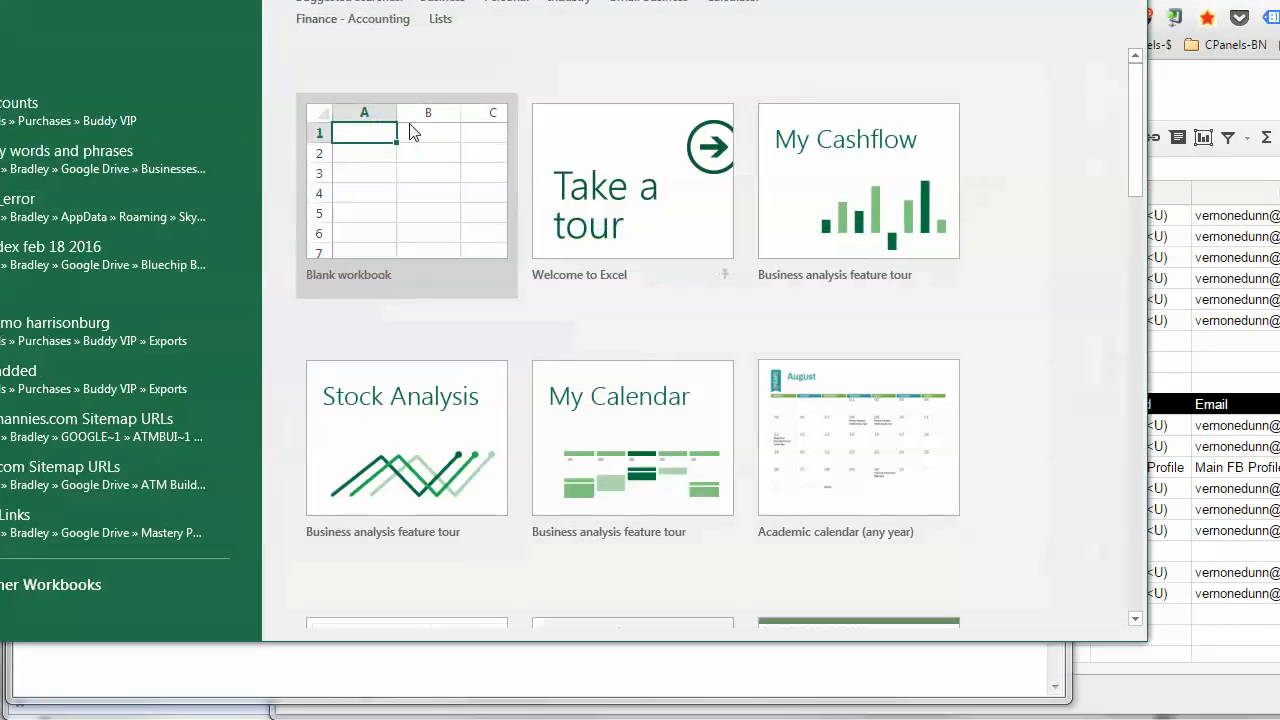
click(413, 132)
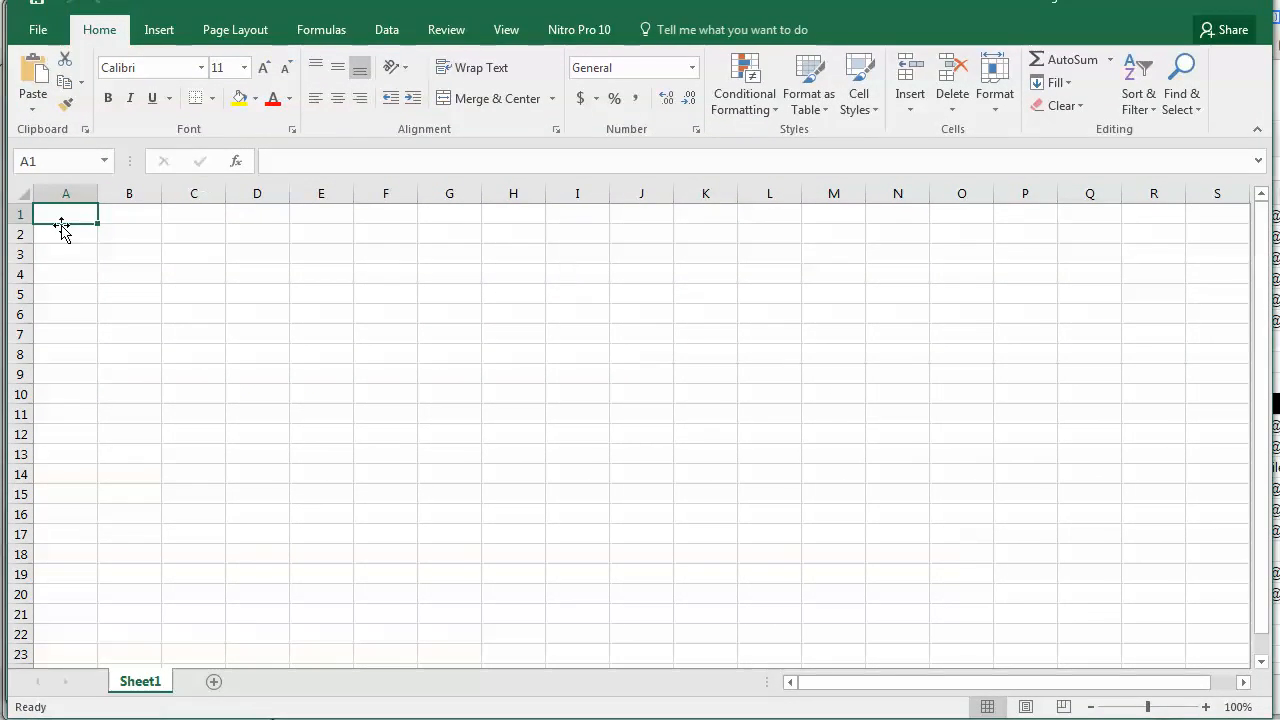
right_click(62, 228)
click(102, 306)
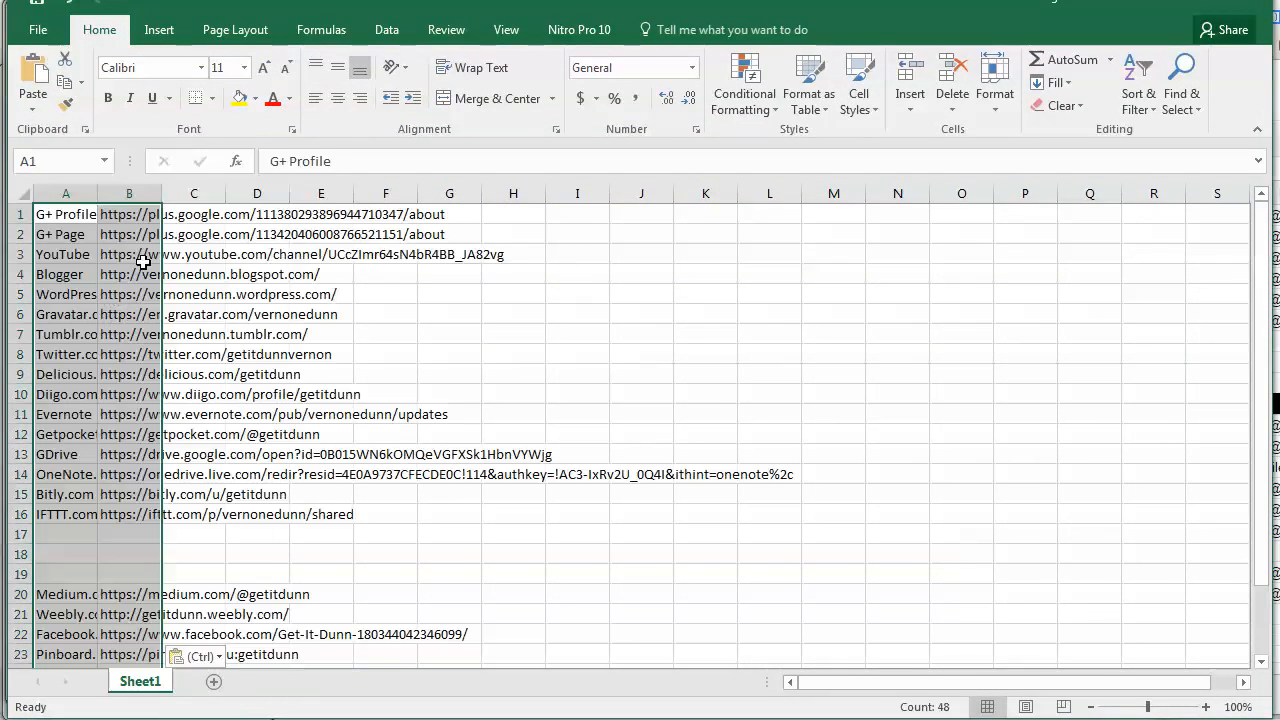
Step: Widen column A to fit the site names
double_click(97, 193)
scroll(394, 354, down, 6)
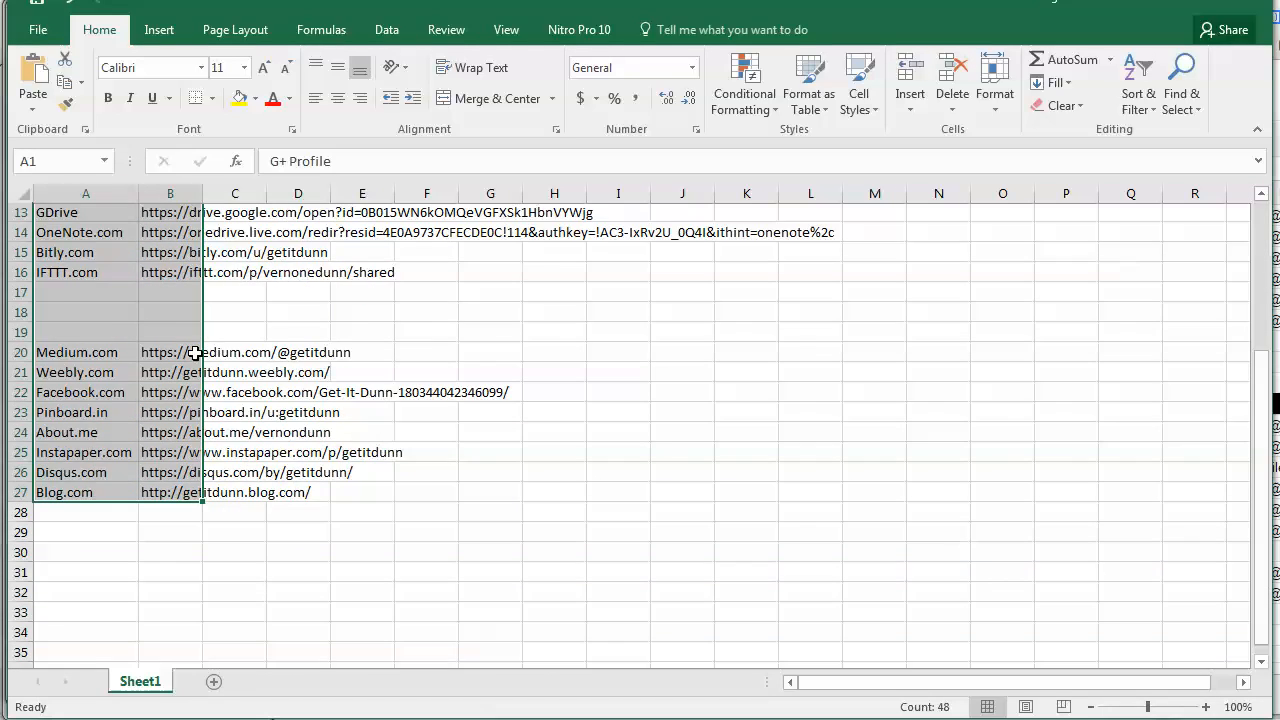
click(485, 388)
scroll(503, 394, up, 6)
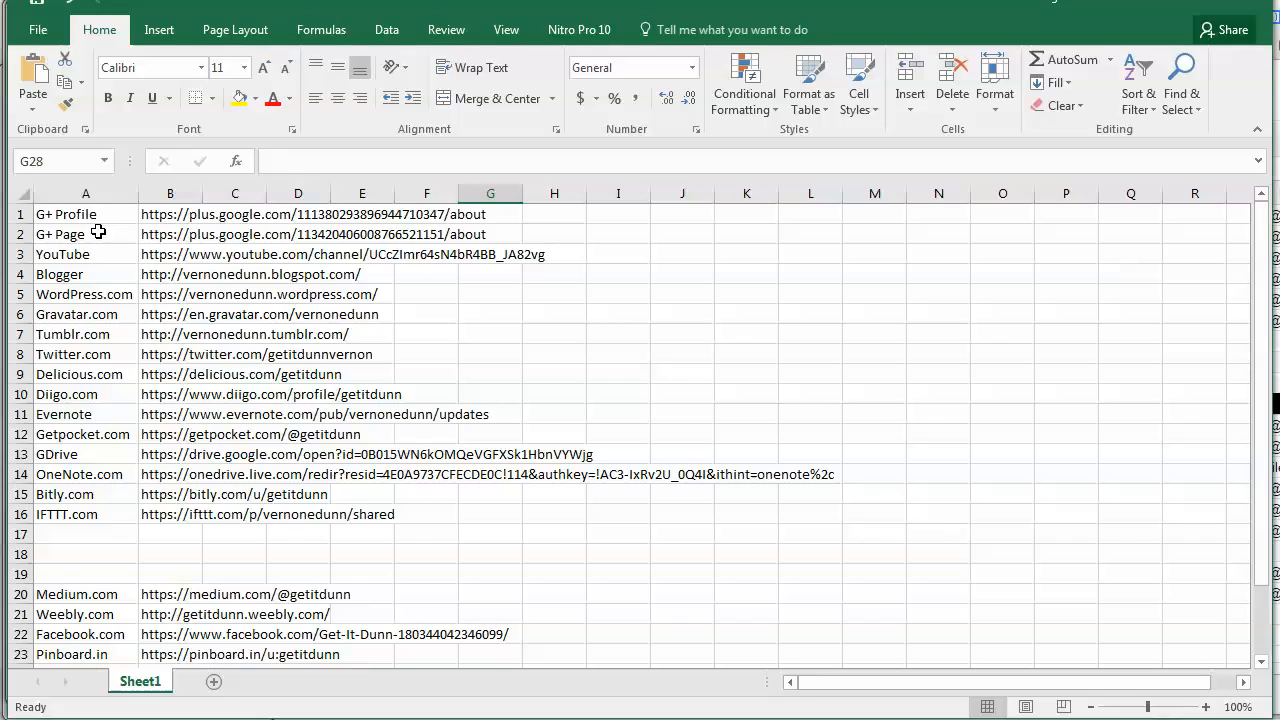
Step: Delete the empty rows 17 to 19 between the IFTTT.com and Medium.com entries
click(18, 534)
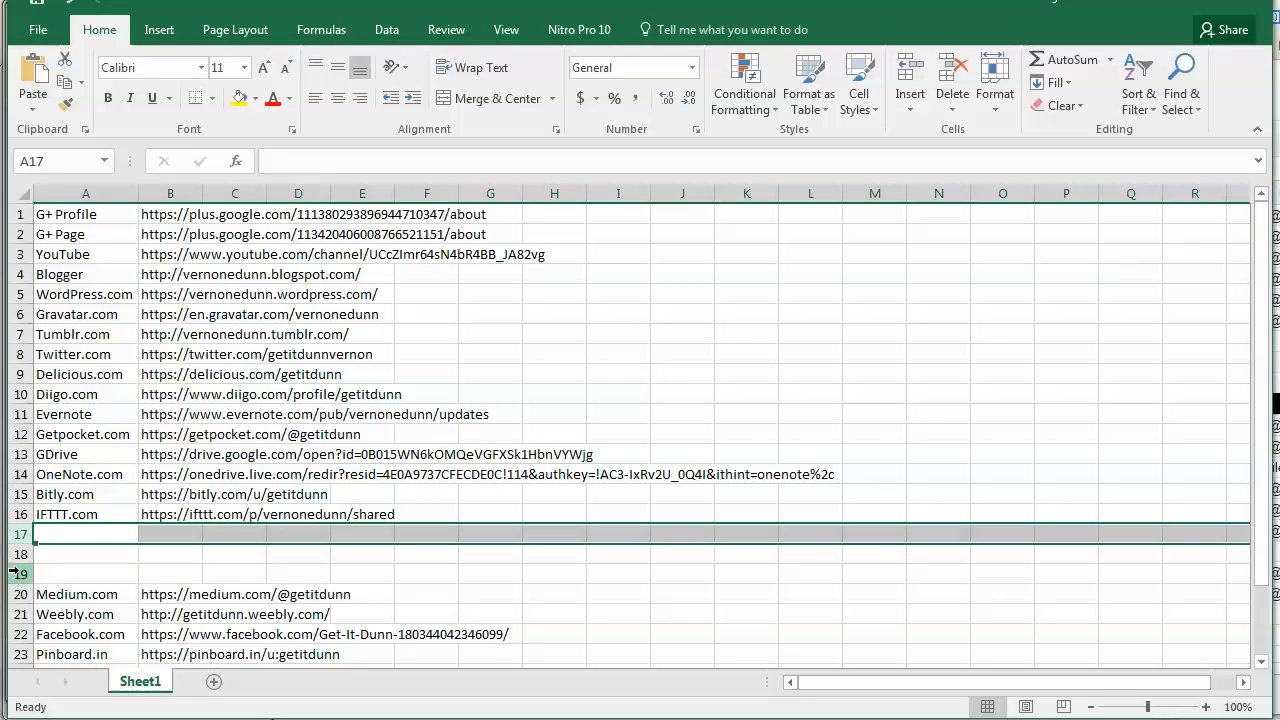
shift+click(18, 573)
right_click(18, 573)
click(67, 719)
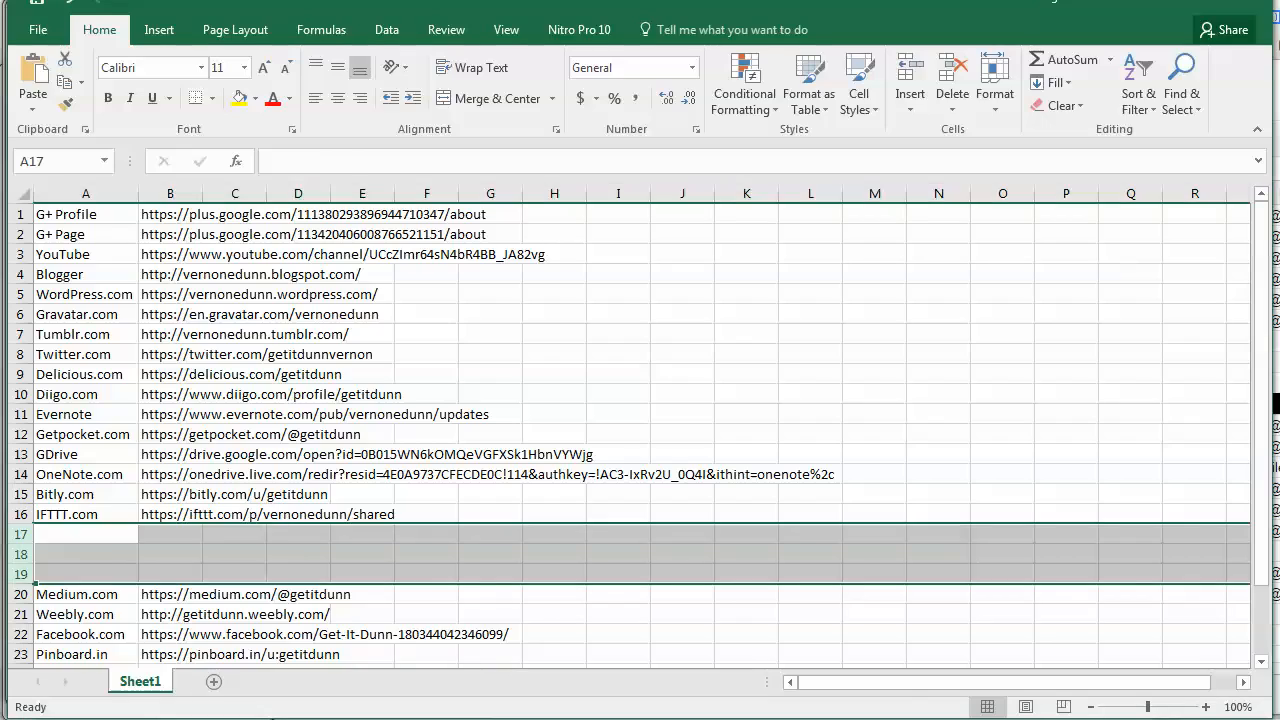
Step: Copy the site names in column A from G+ Profile in A1 through Blog.com in A24
click(94, 214)
scroll(120, 251, down, 1)
scroll(120, 251, down, 2)
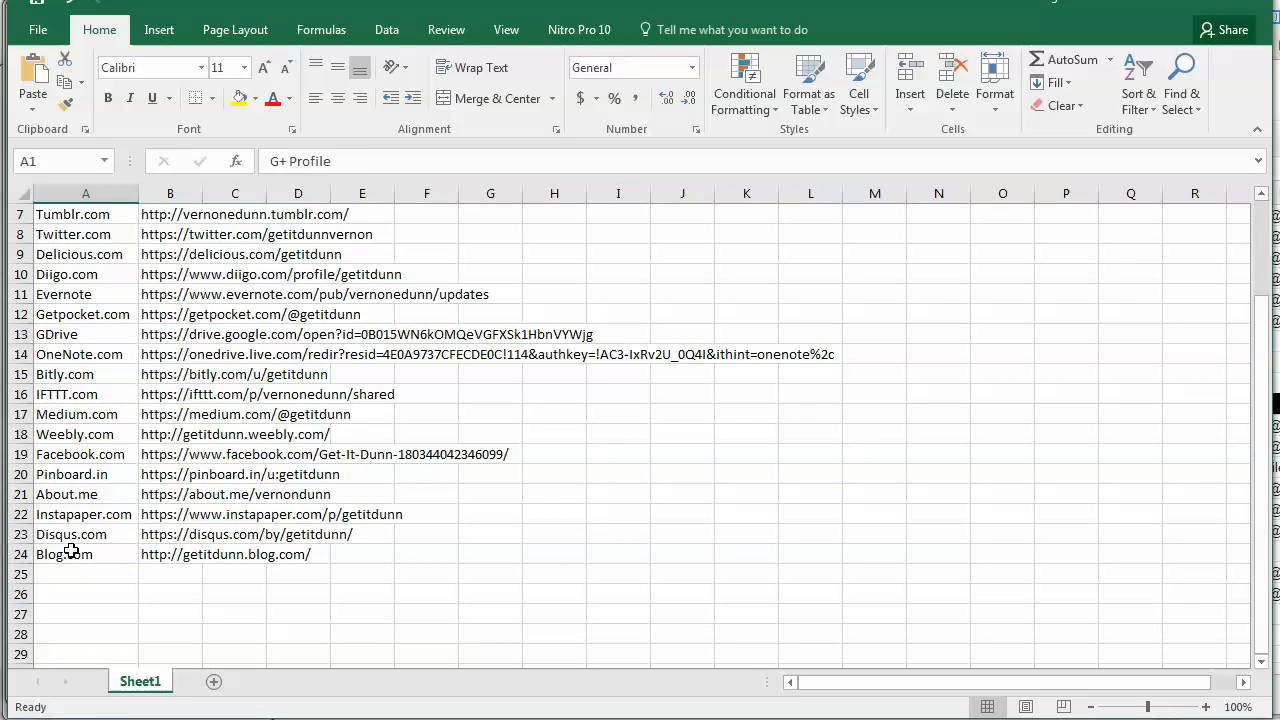
shift+click(63, 555)
right_click(63, 555)
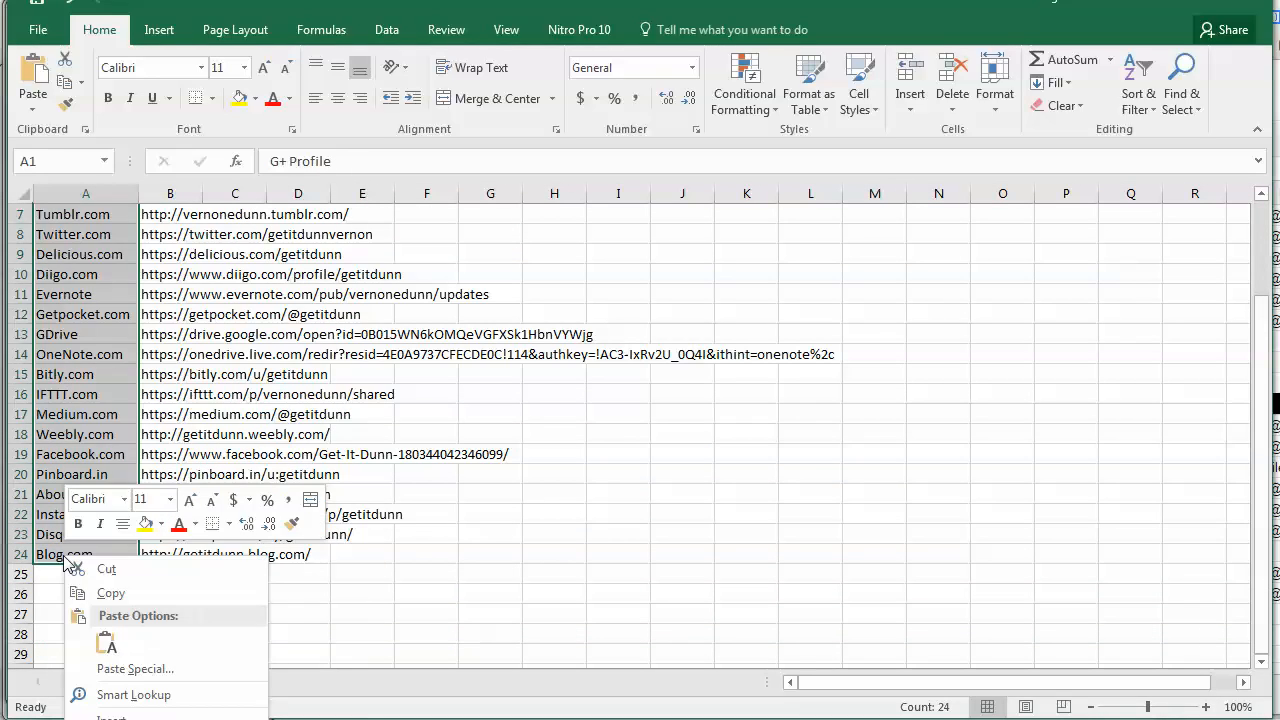
click(137, 594)
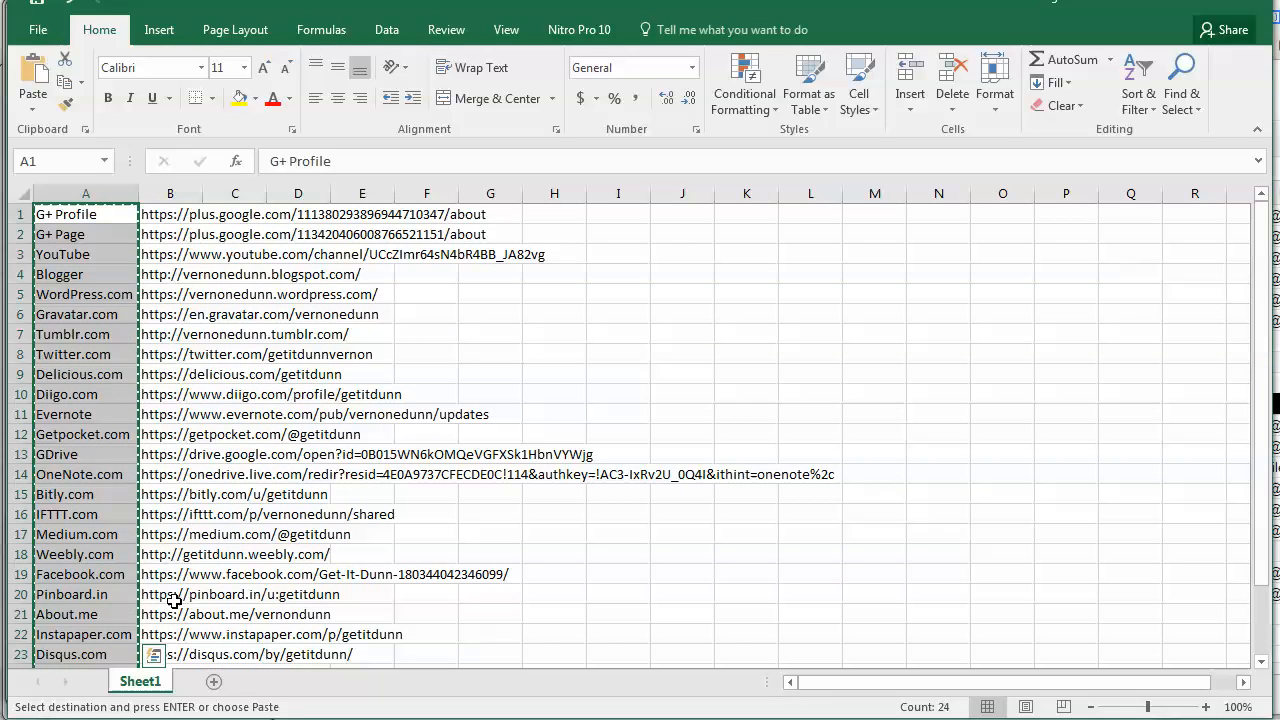
Step: Start a bulleted list in the Get It Dunn Links document, and paste the copied site names below the link list in Notepad
click(174, 719)
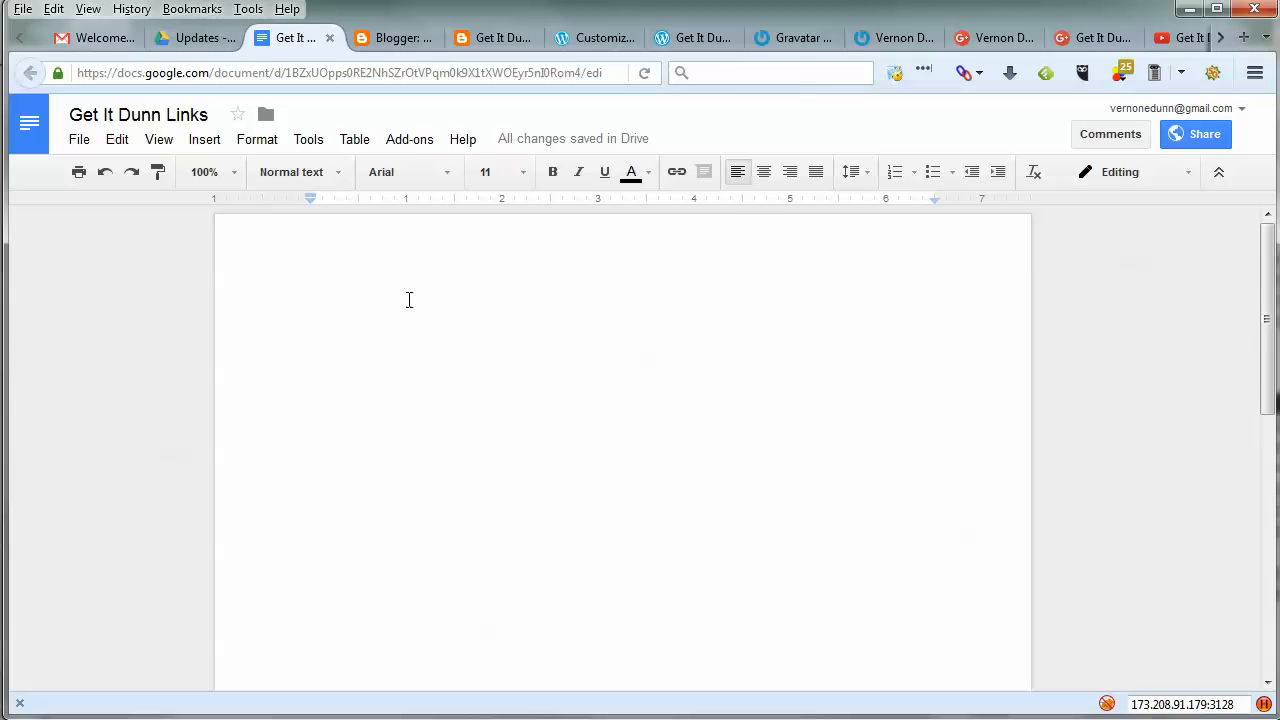
click(931, 174)
click(504, 719)
click(445, 417)
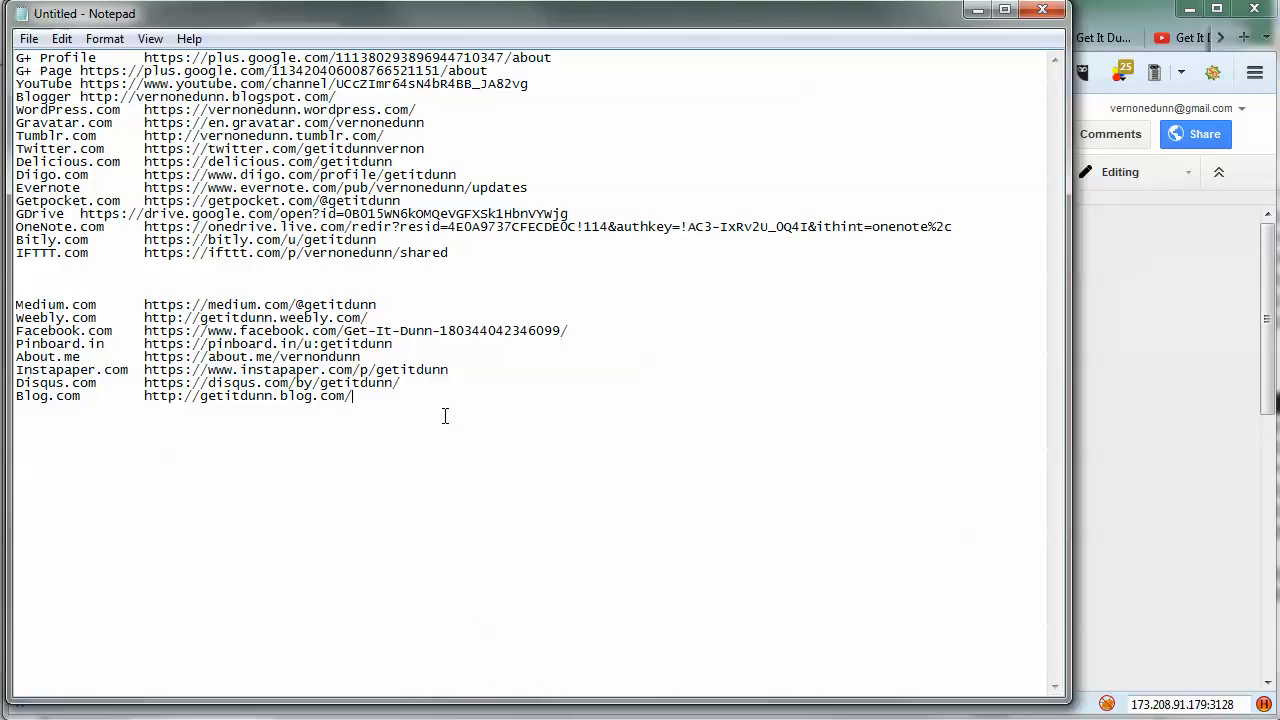
key(ctrl+v)
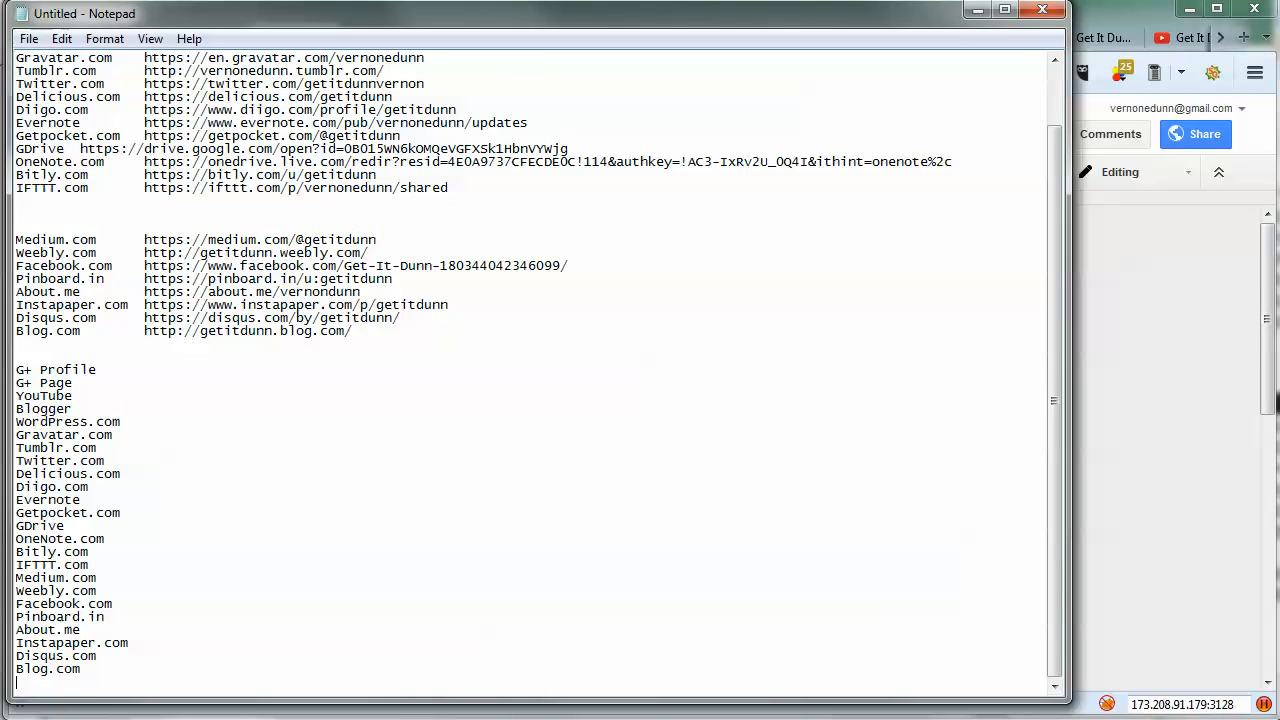
Step: Copy the plain-text site names from Notepad and paste them into the bulleted list in the Get It Dunn Links document
drag(18, 368, 118, 664)
right_click(108, 637)
click(150, 703)
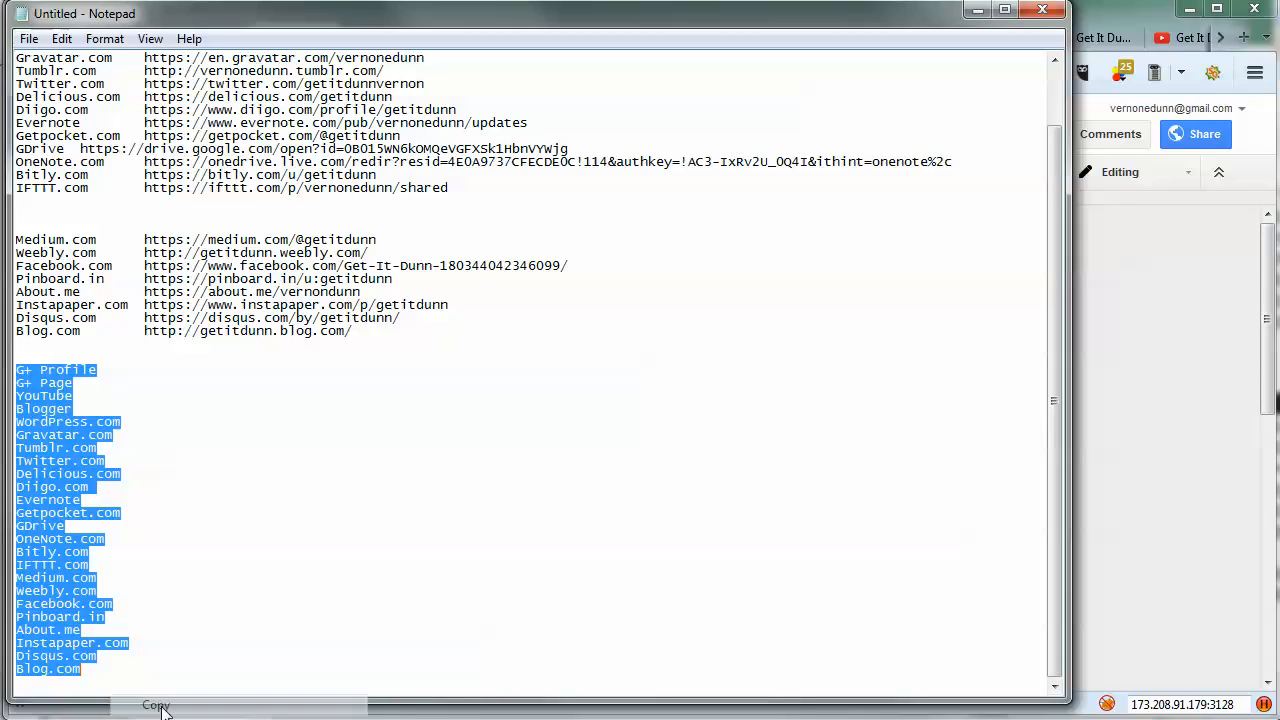
key(alt+Tab)
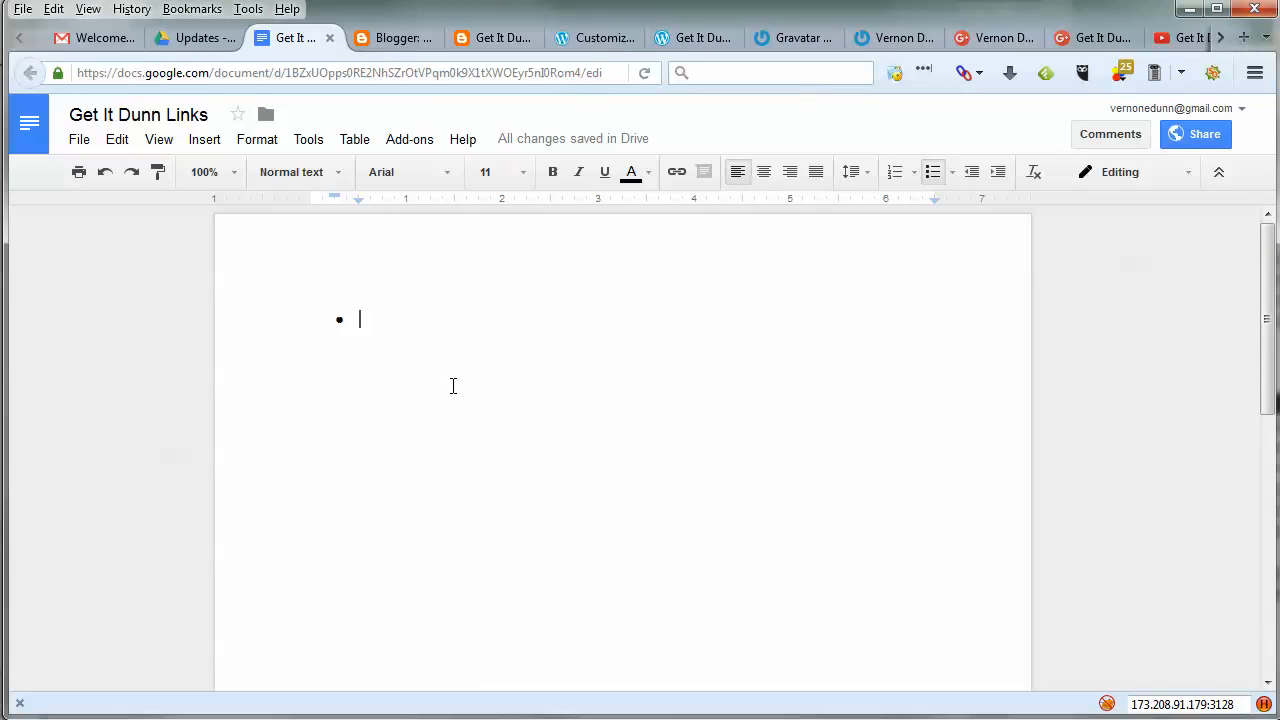
key(ctrl+v)
scroll(440, 388, up, 3)
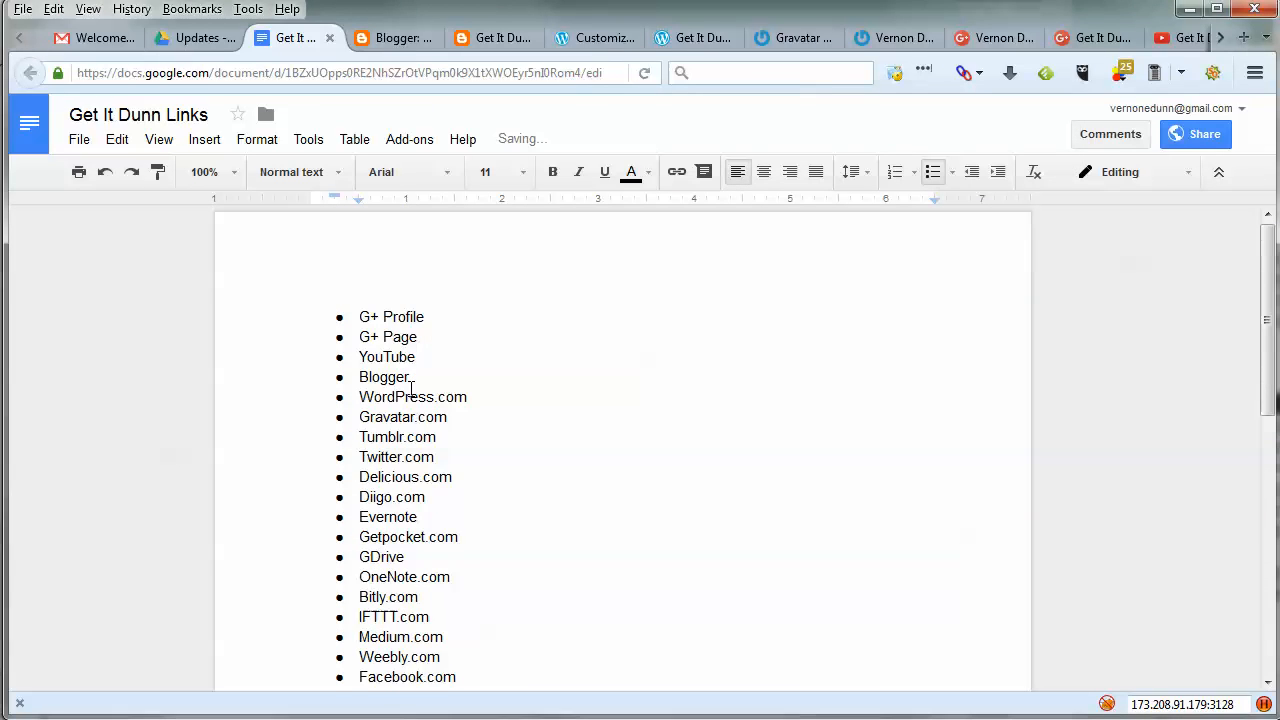
Step: Link the "G+ Profile" bullet to its URL copied from cell B1 of the Excel sheet
drag(360, 318, 421, 316)
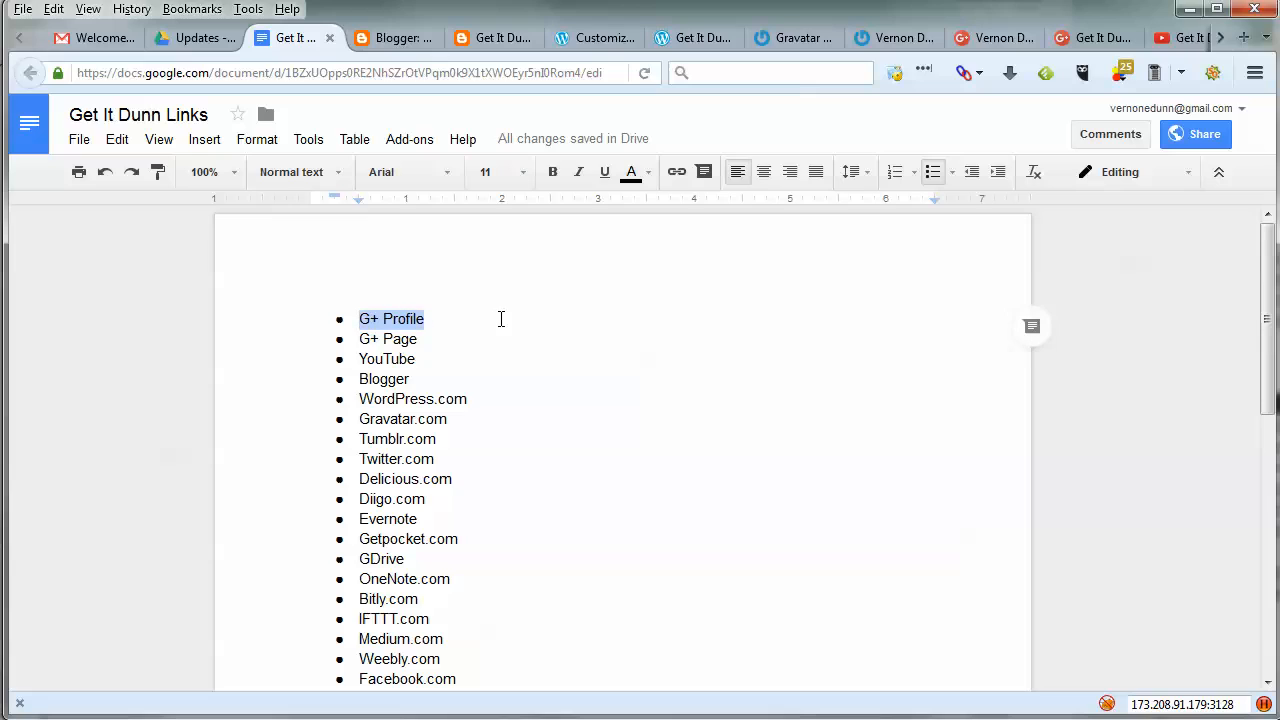
click(677, 172)
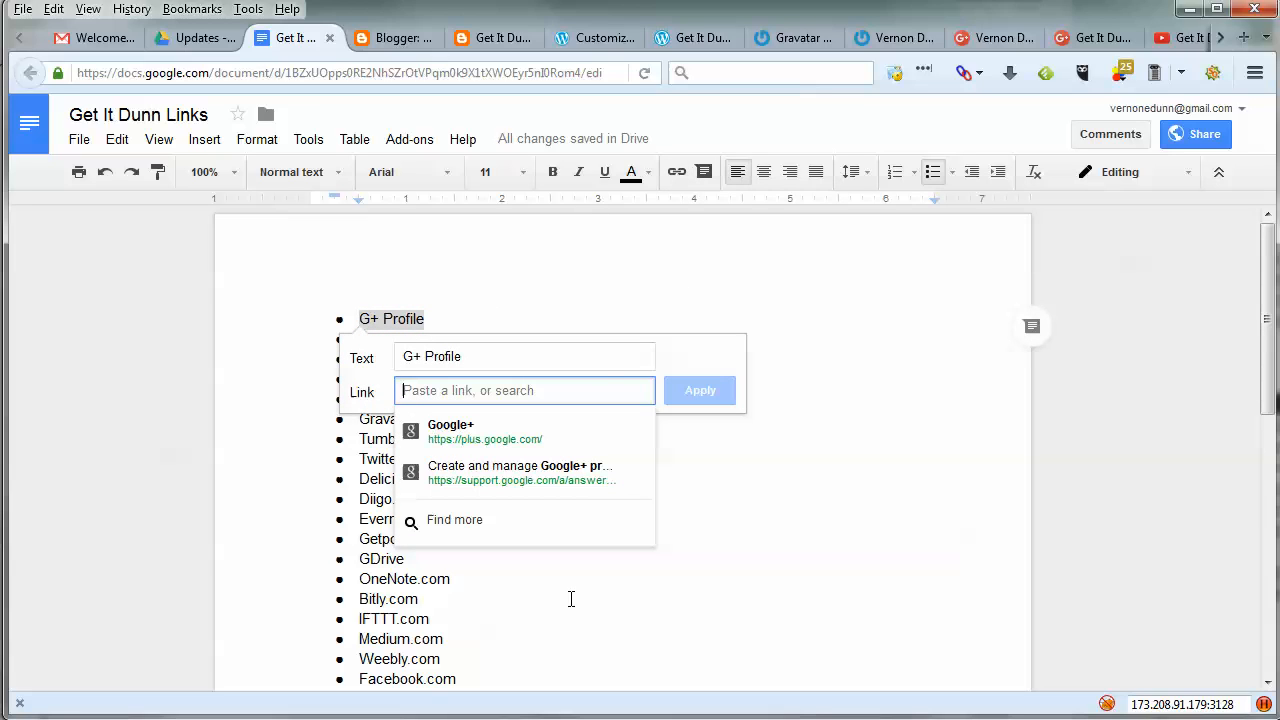
key(alt+Tab)
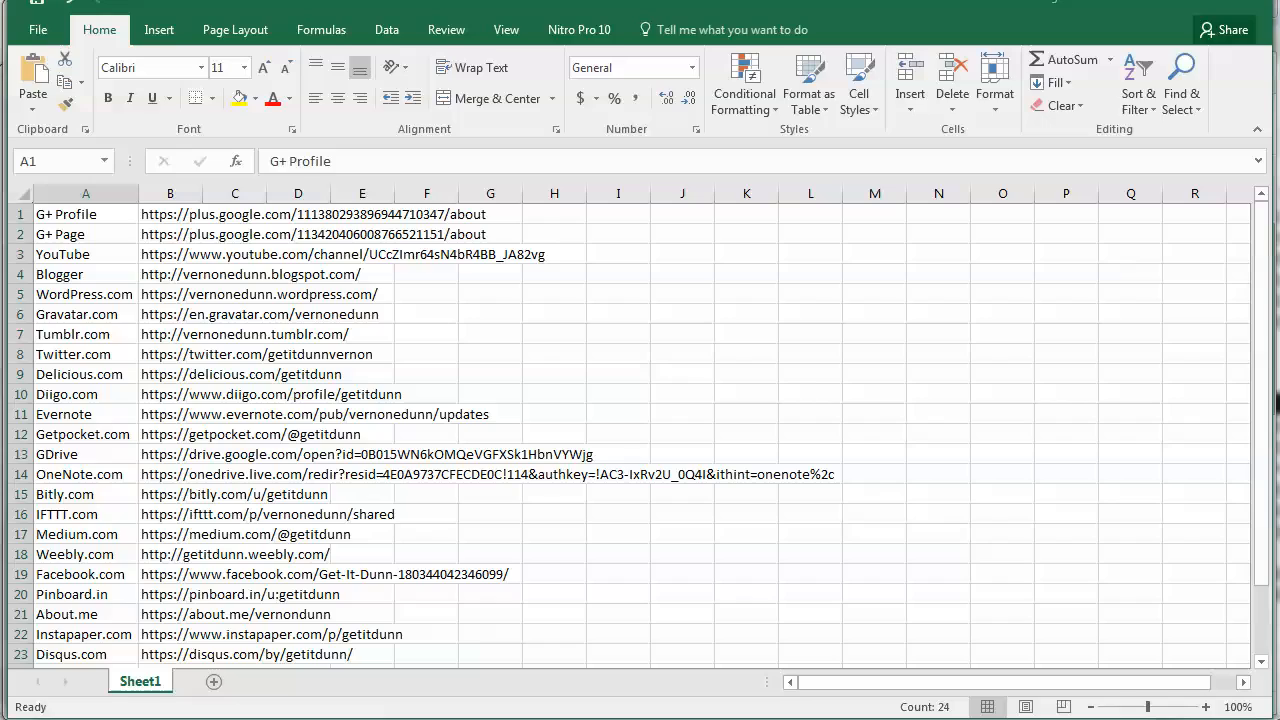
right_click(183, 216)
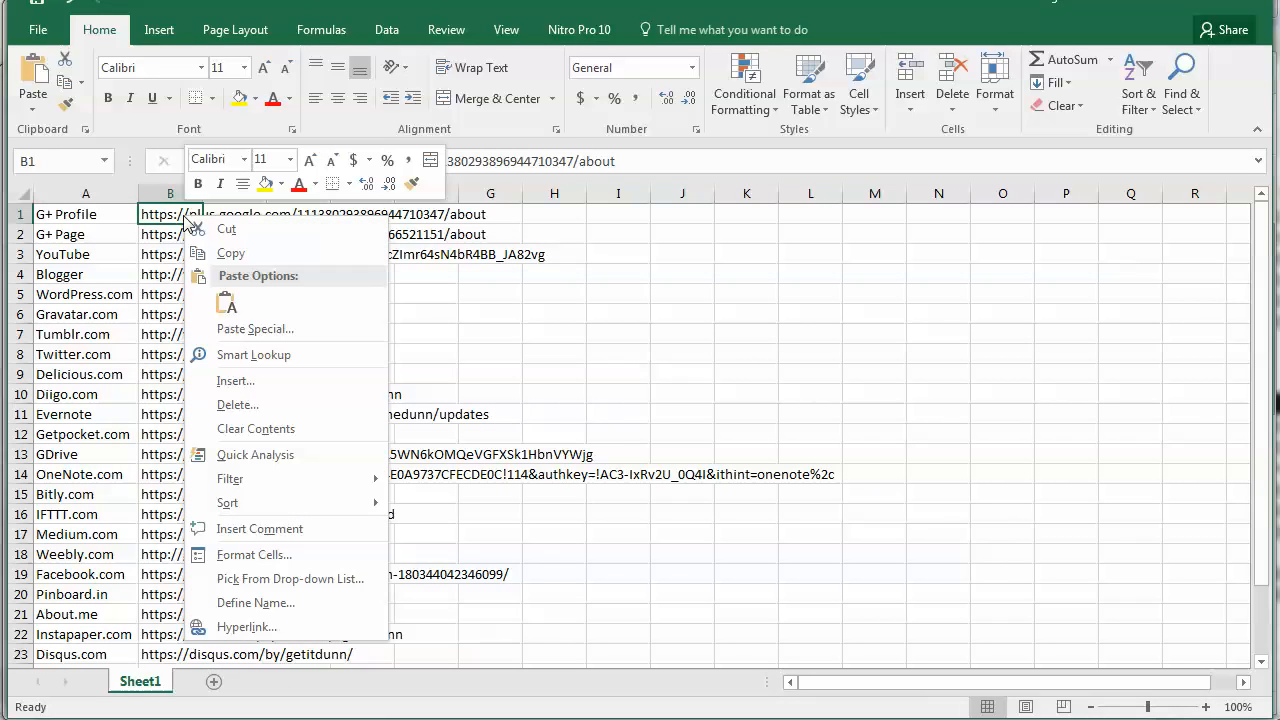
click(215, 251)
key(alt+Tab)
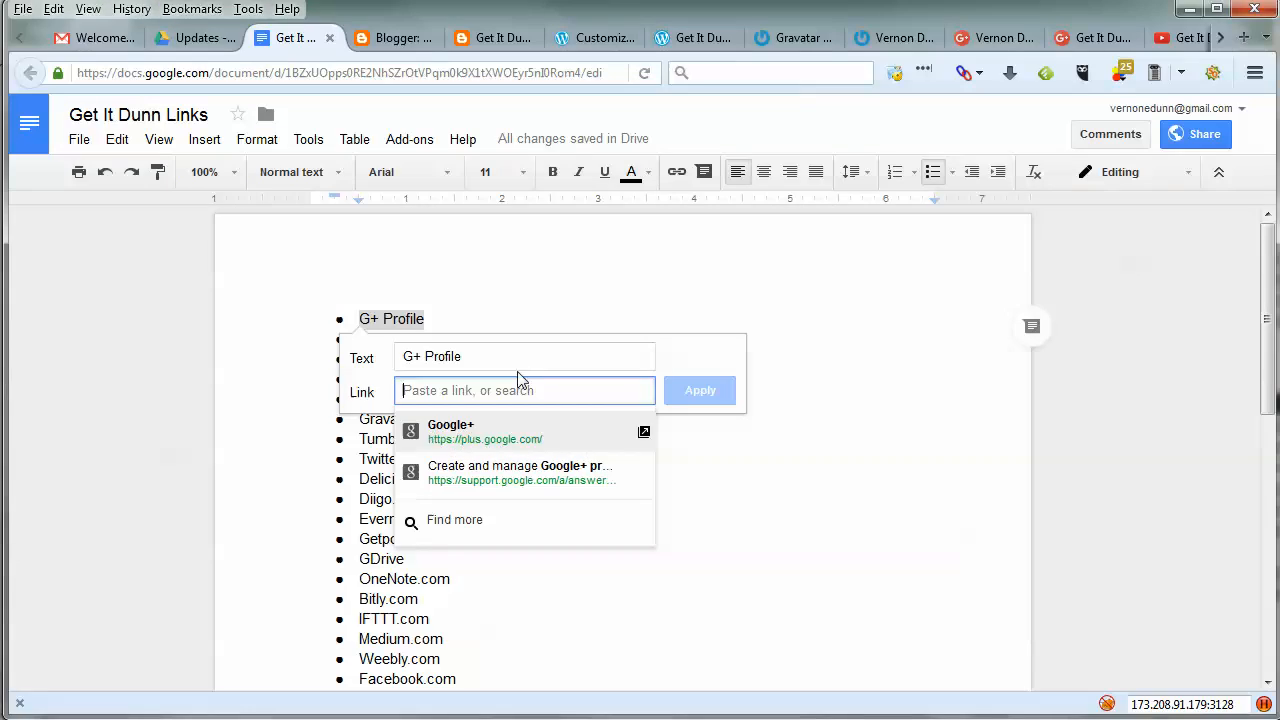
right_click(517, 390)
click(636, 477)
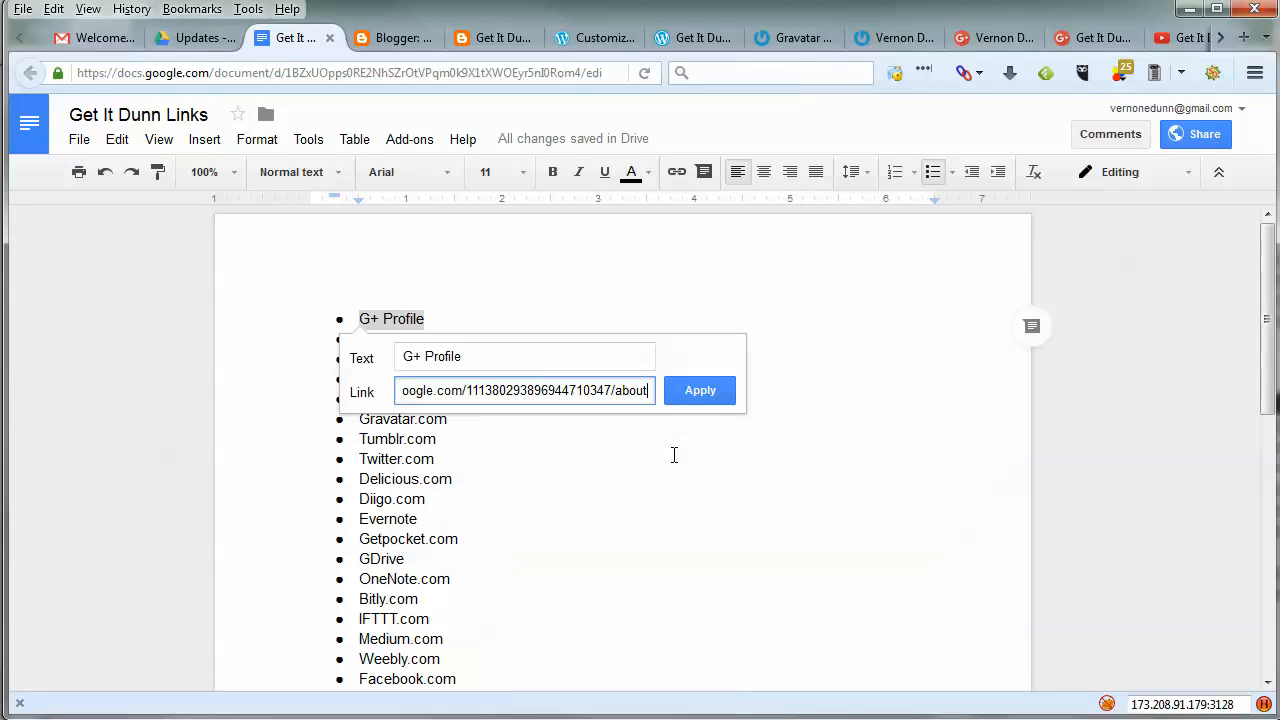
click(703, 394)
Step: Link the "G+ Page" bullet to its URL copied from cell B2 of the Excel sheet
drag(363, 338, 418, 339)
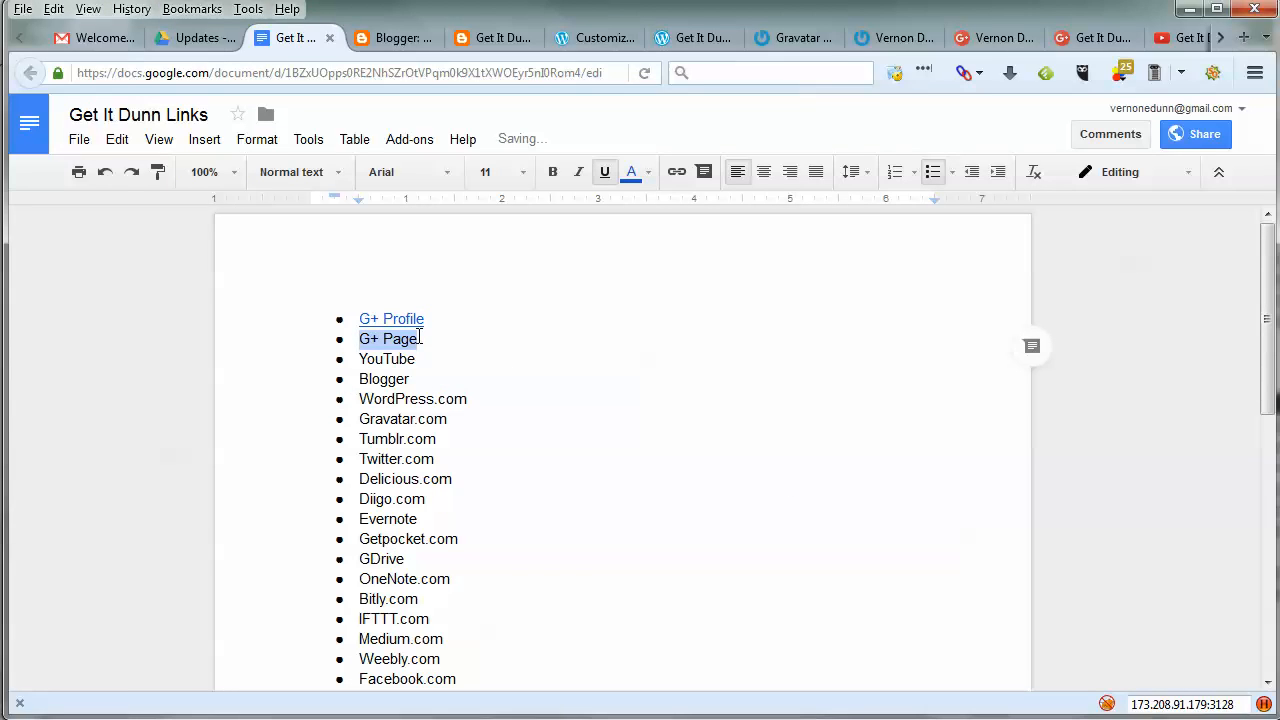
click(677, 172)
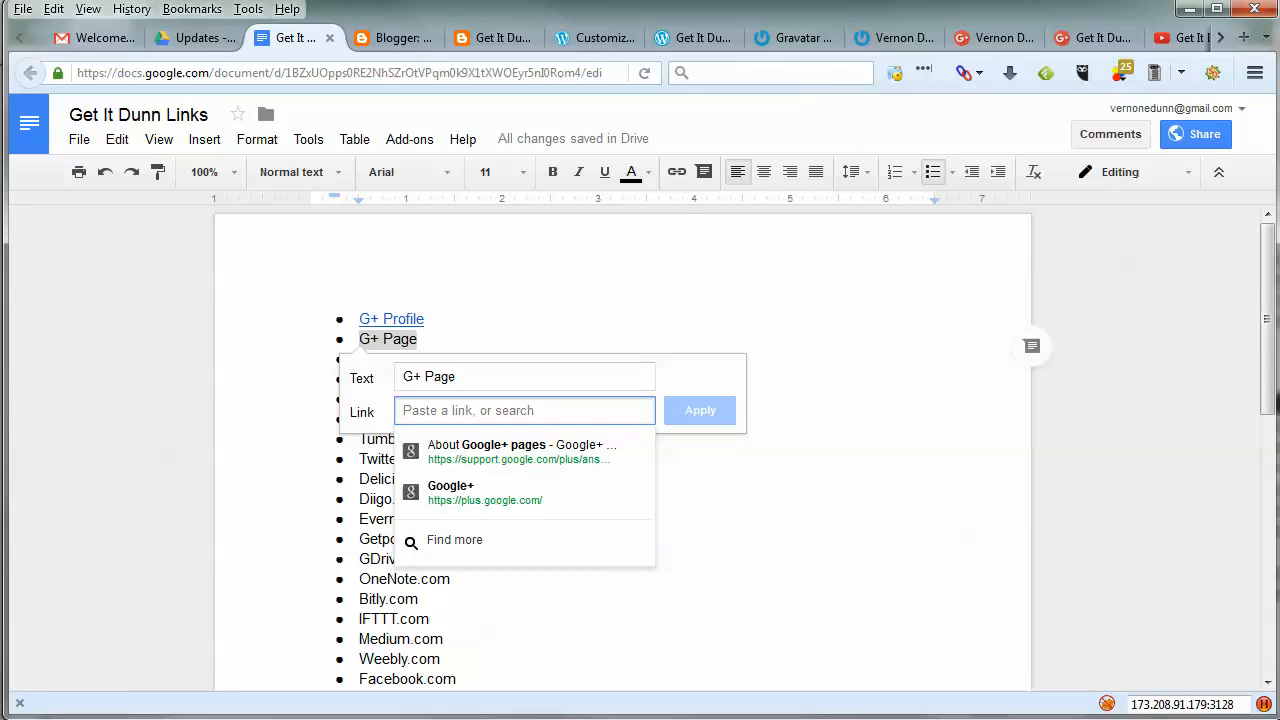
key(alt+Tab)
right_click(160, 234)
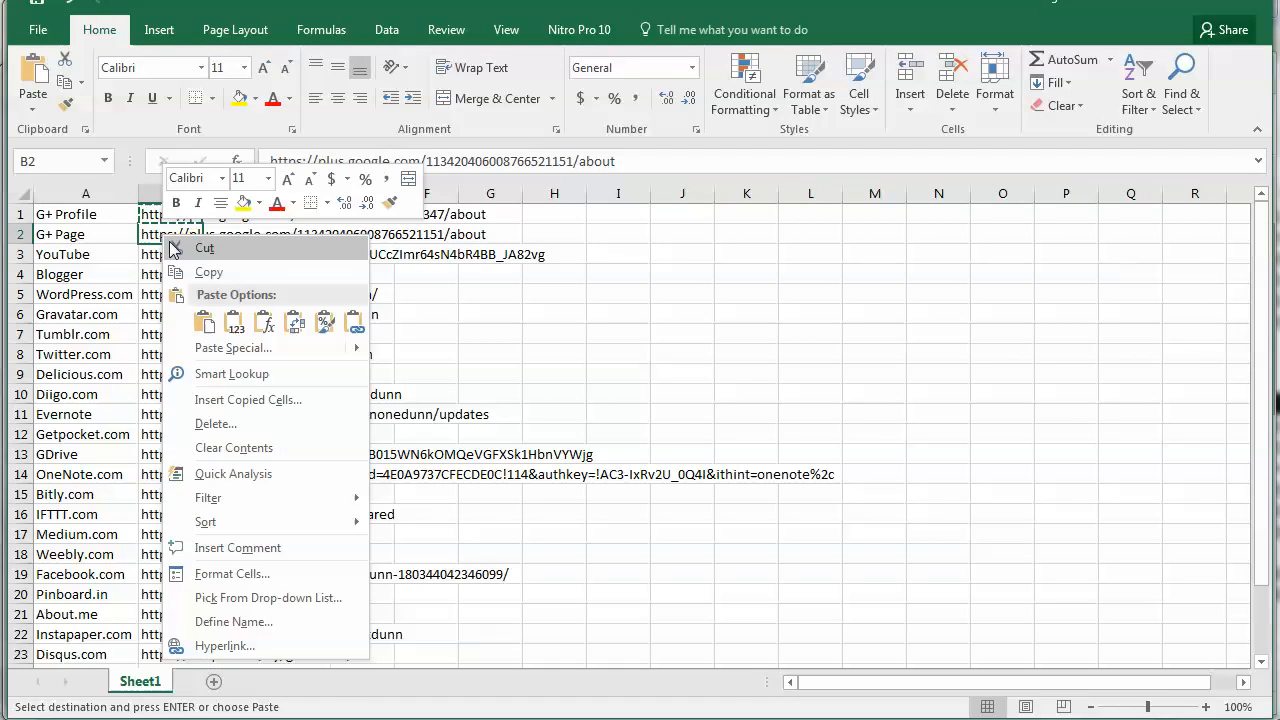
click(188, 272)
key(alt+Tab)
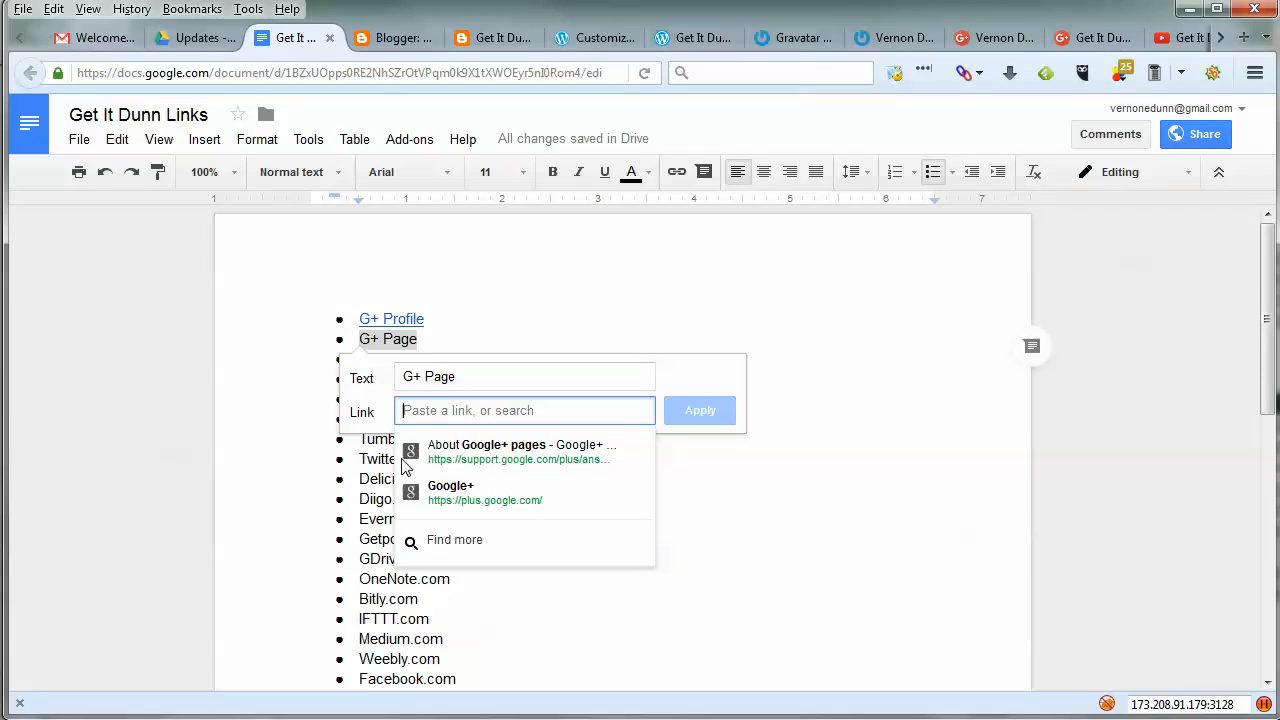
right_click(432, 405)
click(500, 494)
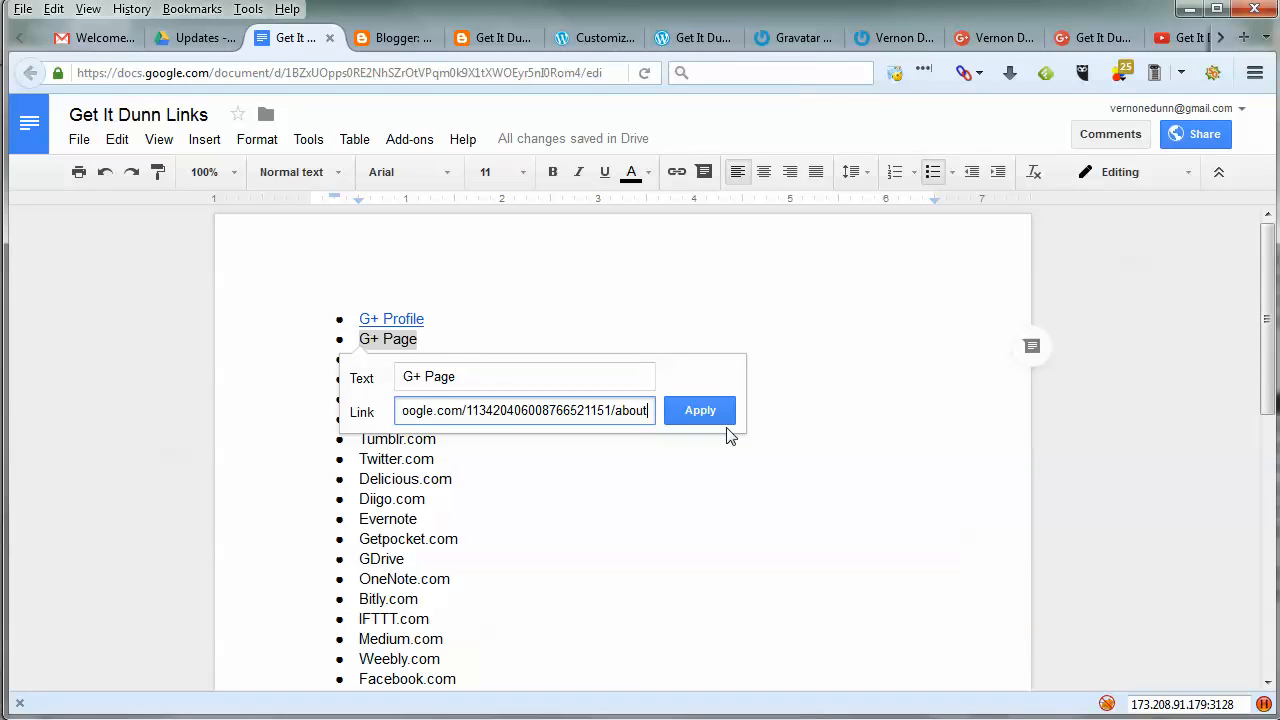
key(Return)
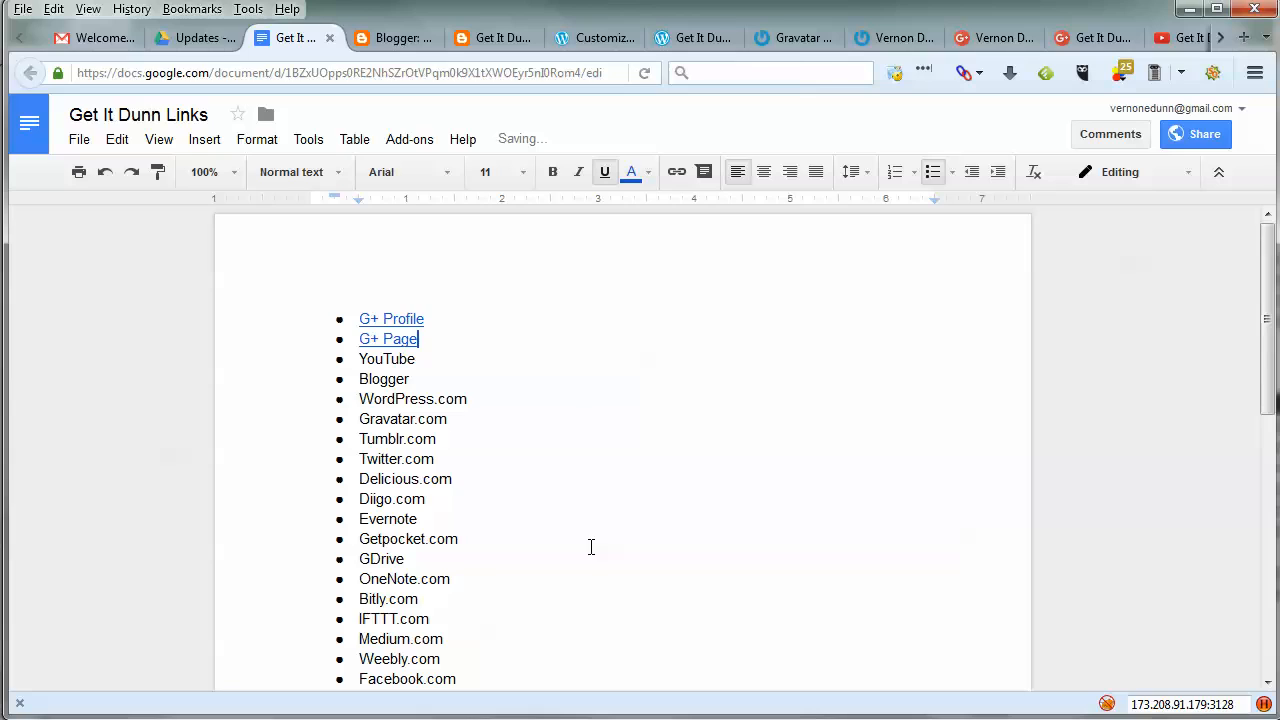
scroll(591, 547, down, 1)
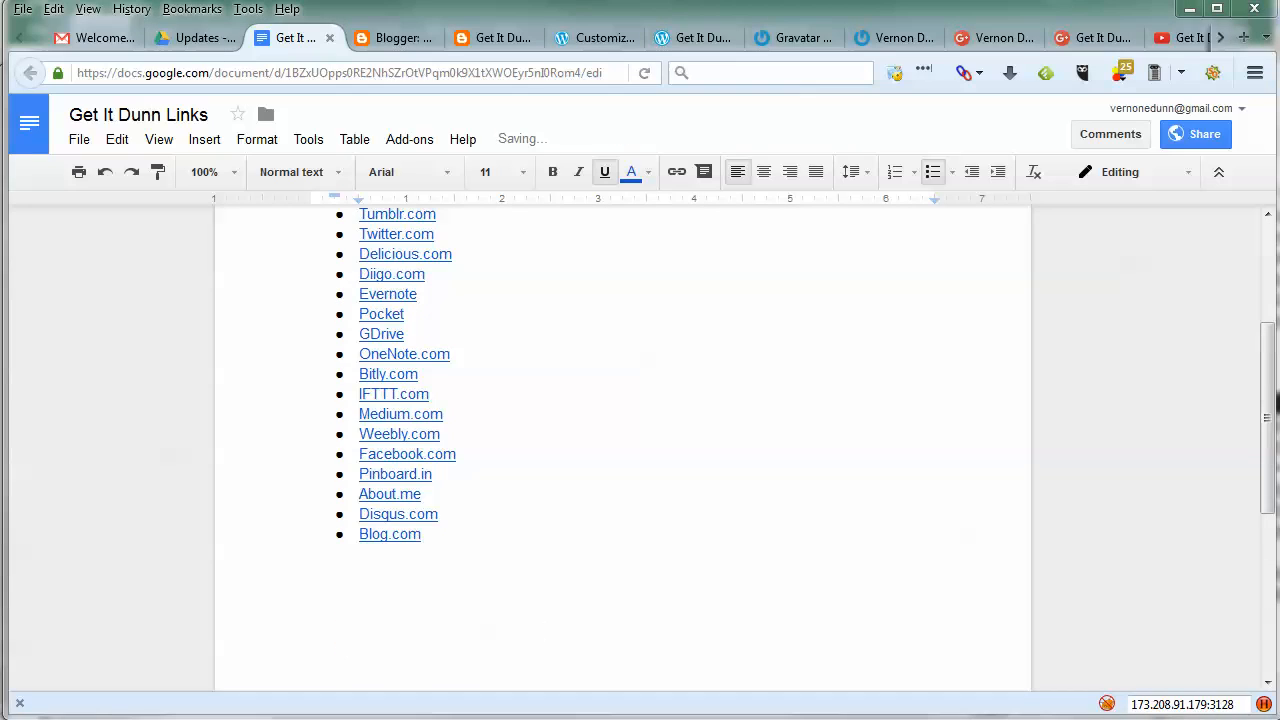
scroll(640, 466, up, 3)
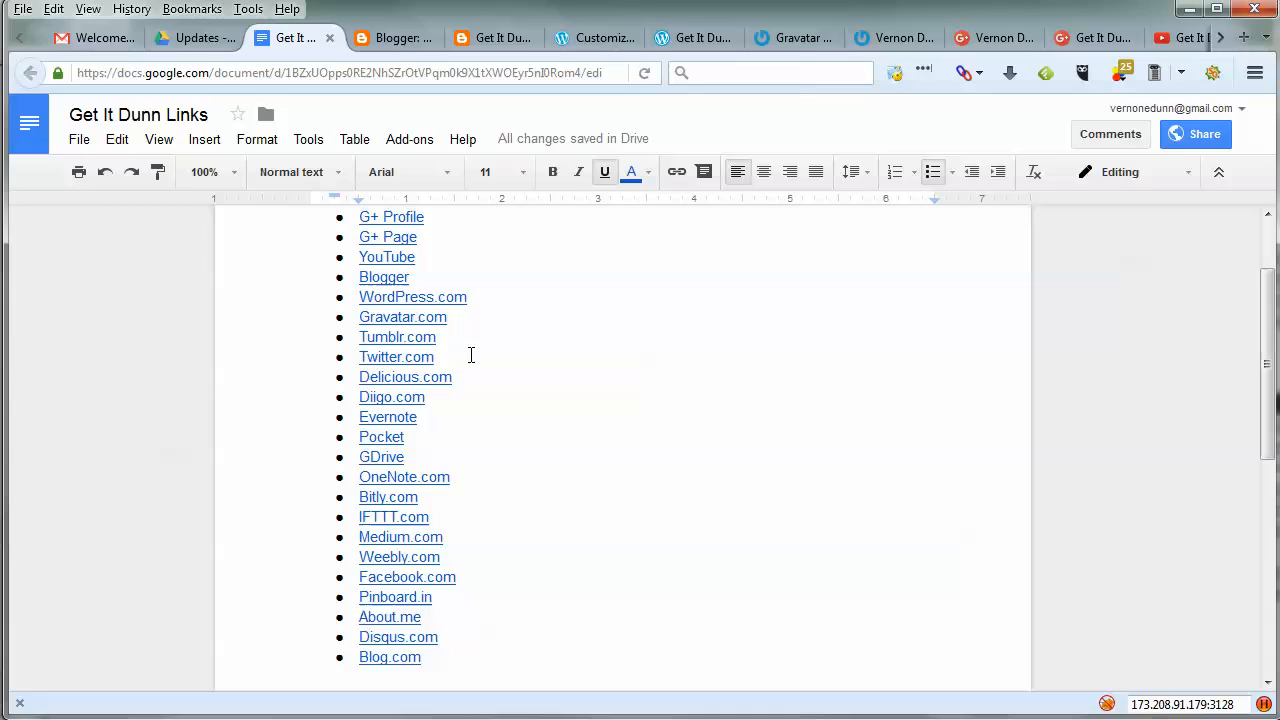
click(388, 306)
click(587, 551)
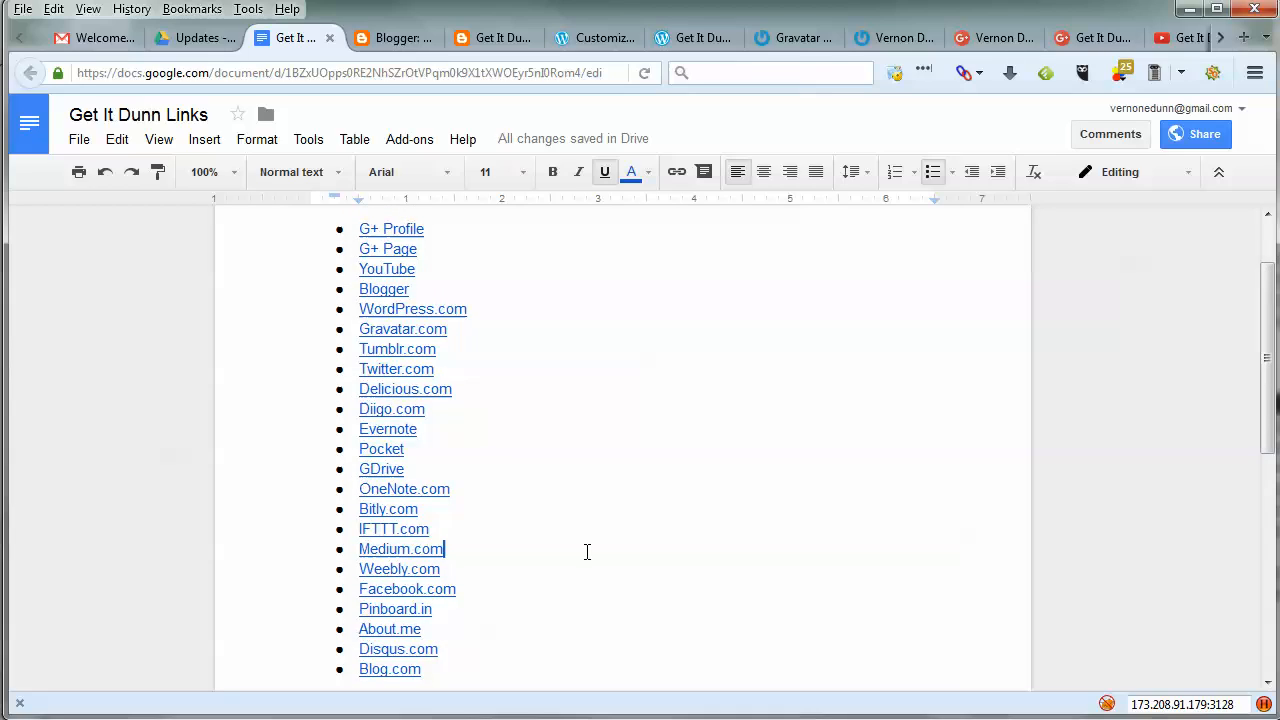
Step: Insert unbulleted blank lines above the G+ Profile bullet at the start of the document
scroll(589, 531, up, 2)
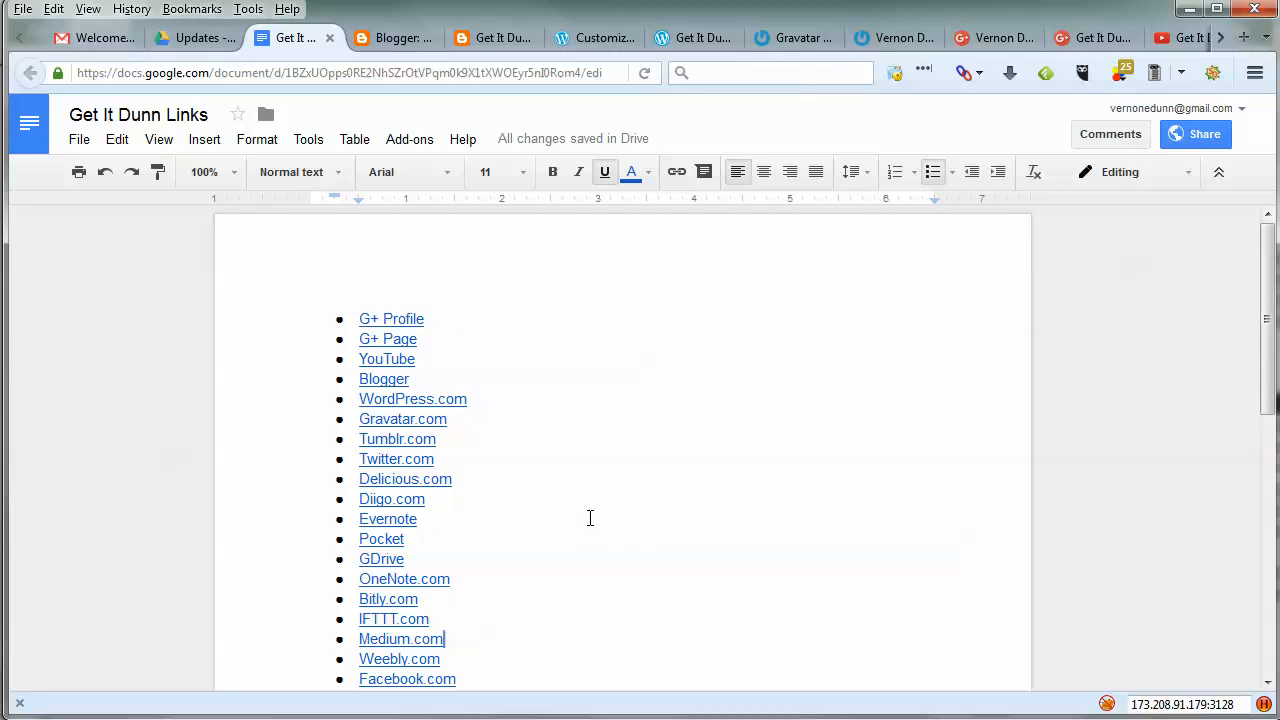
key(ctrl+Home)
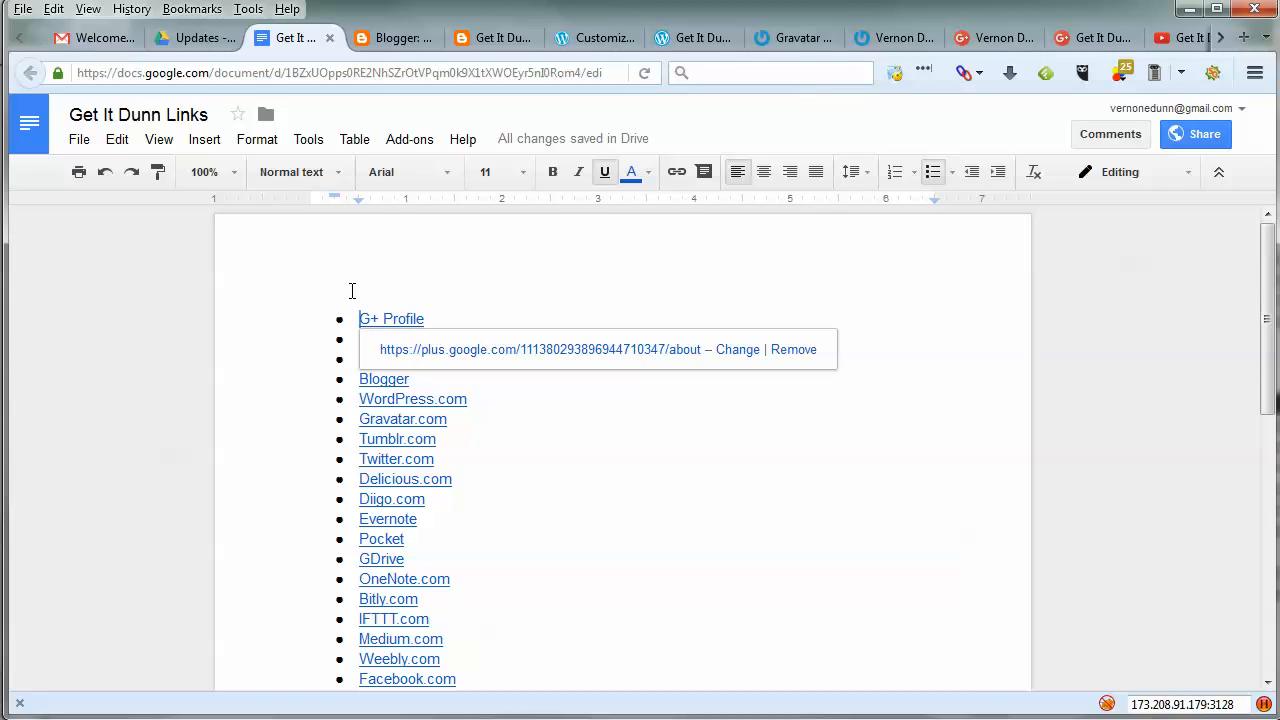
key(Return)
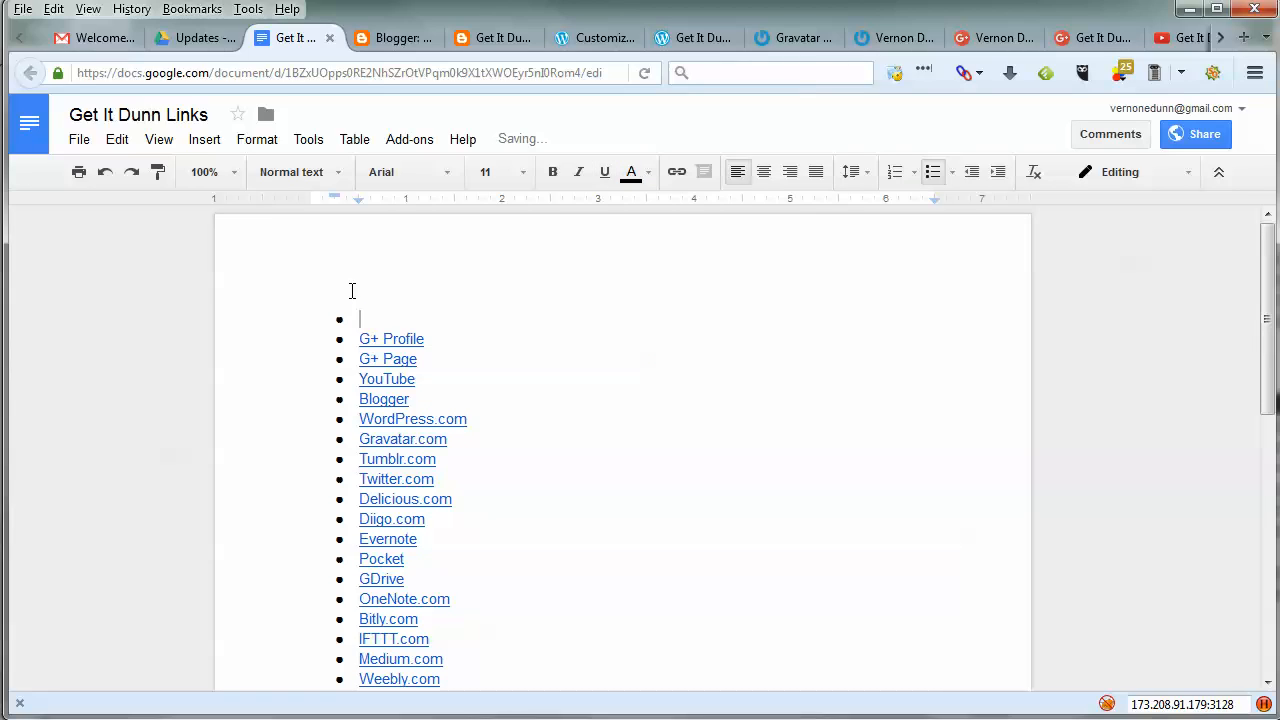
key(BackSpace)
key(Return)
key(Up)
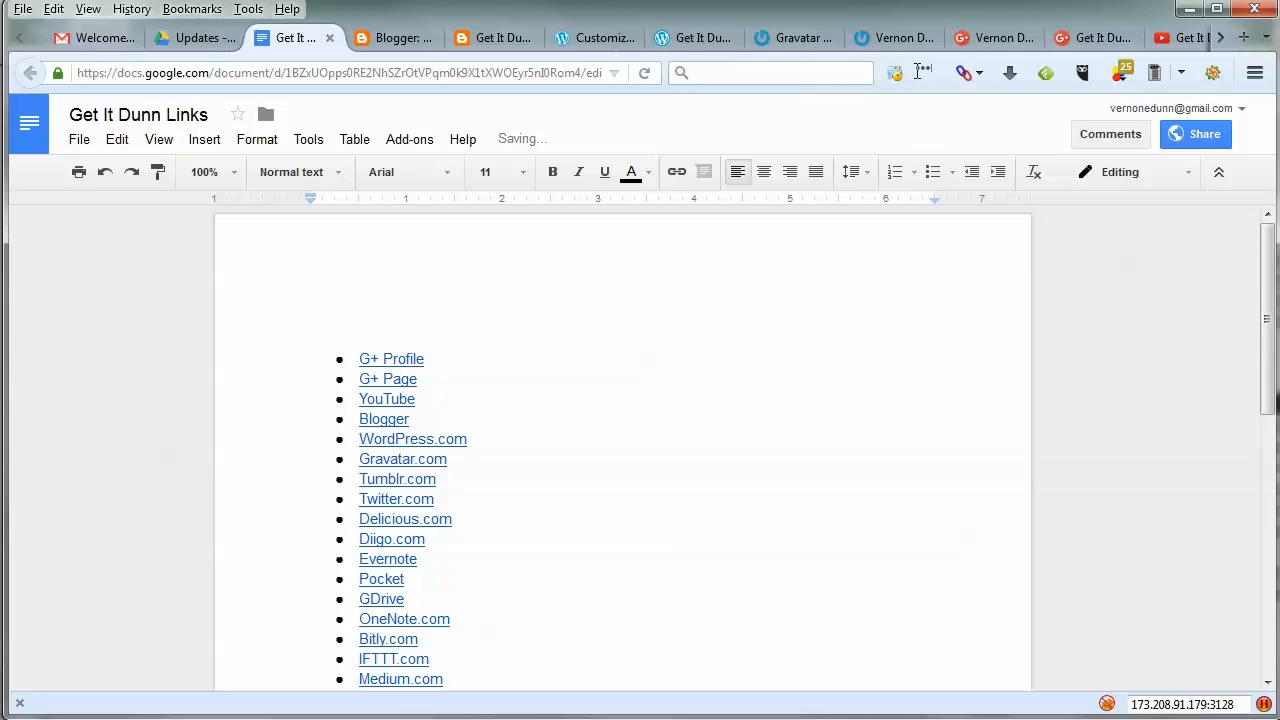
Step: Copy the first Introduction sentence from the Get It Dunn Google+ page and paste it above the bulleted list in the document
click(1090, 40)
click(660, 526)
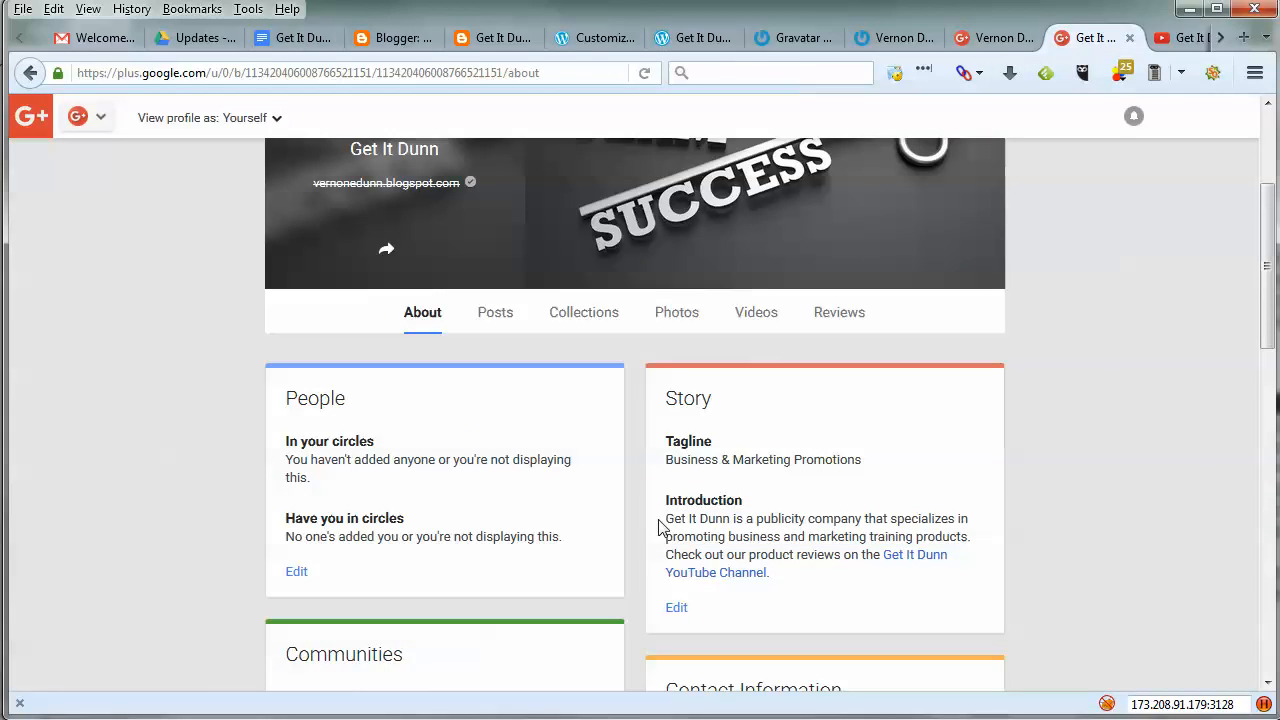
drag(669, 516, 986, 542)
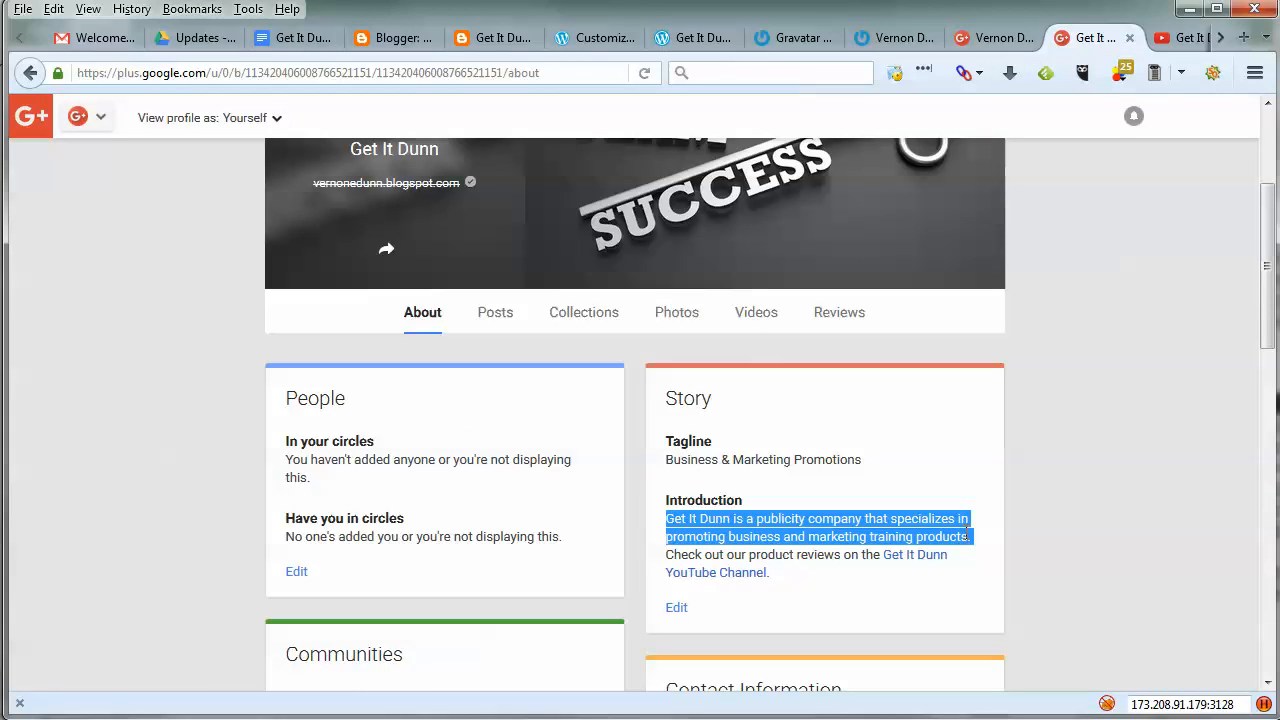
right_click(988, 540)
click(1003, 548)
click(279, 40)
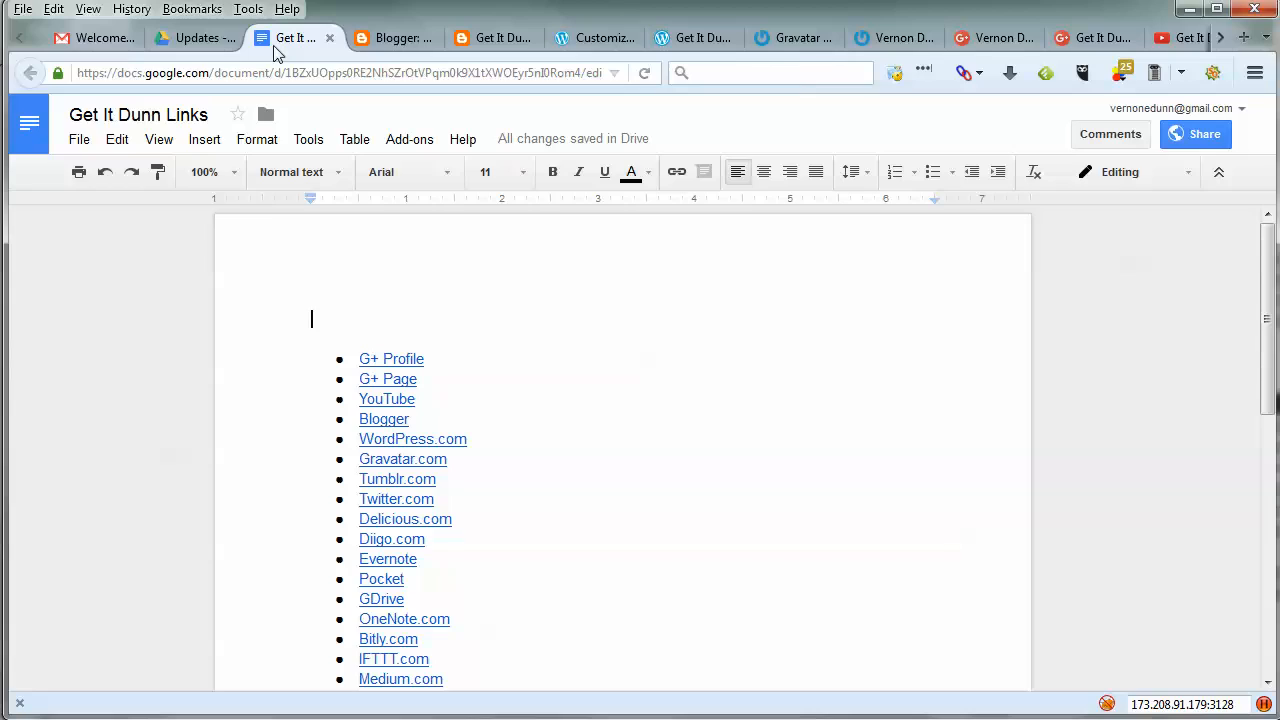
key(ctrl+v)
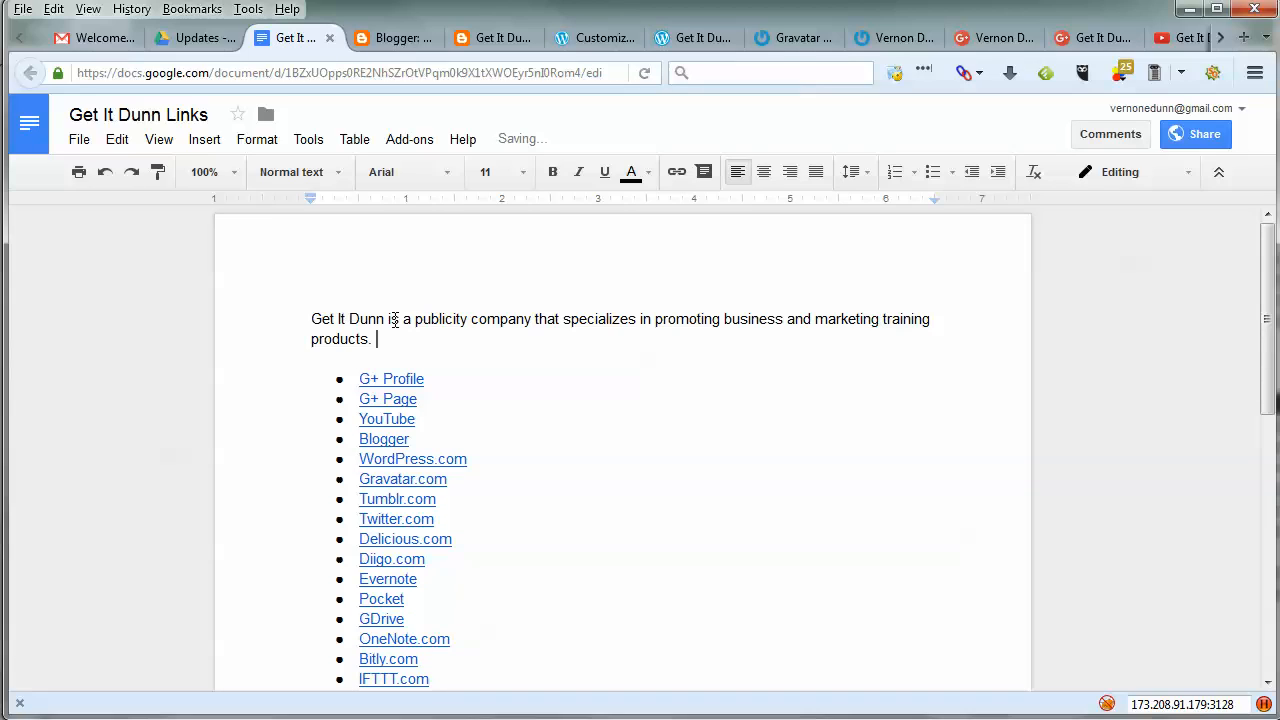
Step: Add two line breaks before the introduction paragraph and upload the Team Success keys image above it
click(312, 319)
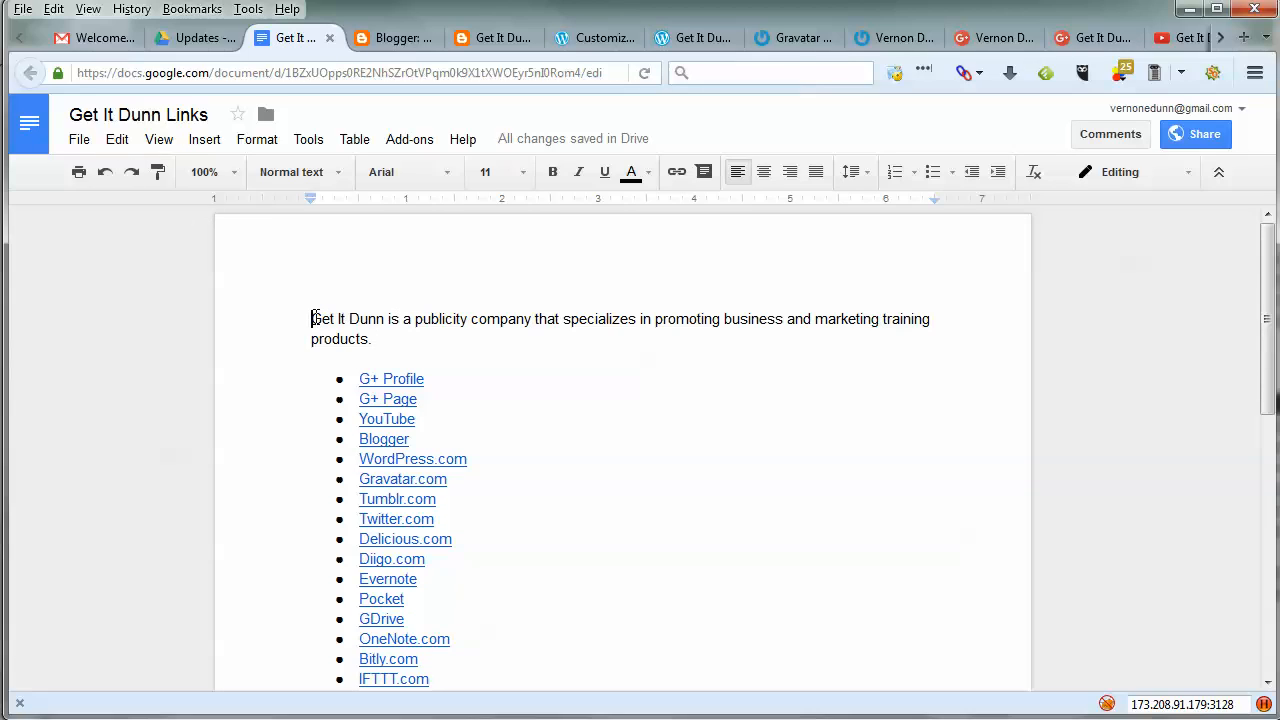
key(Return)
key(Return)
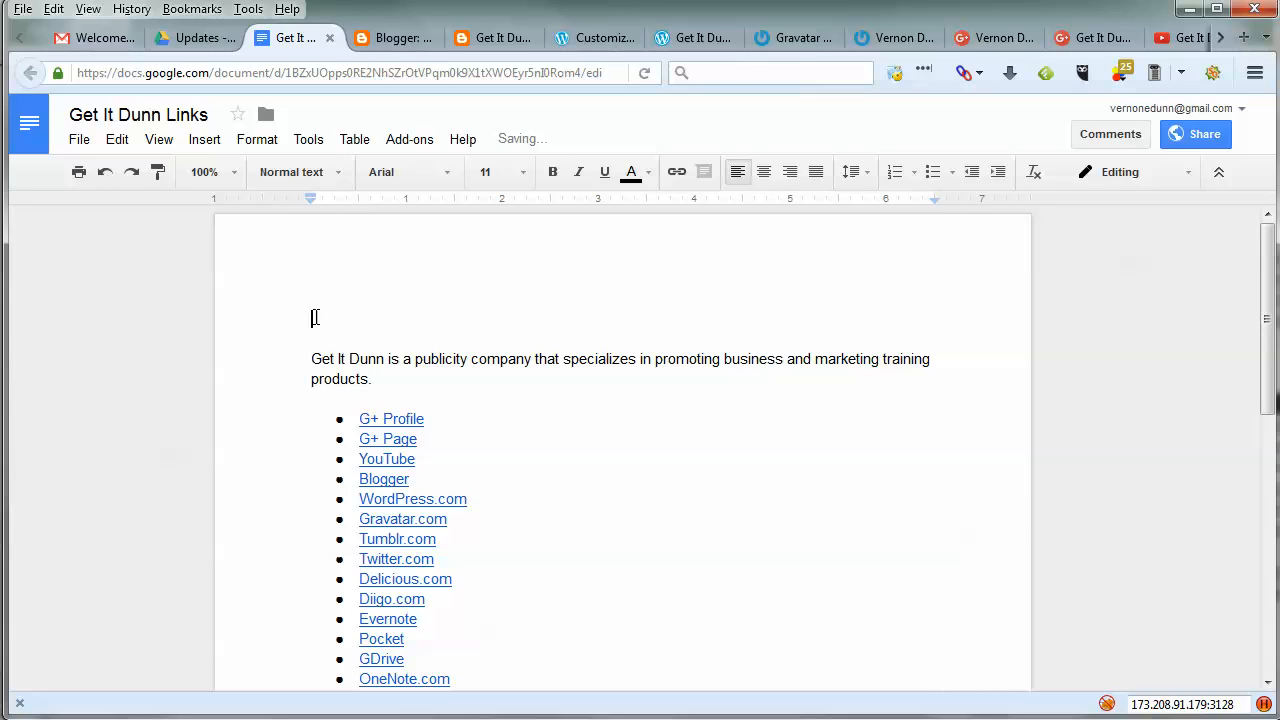
click(205, 139)
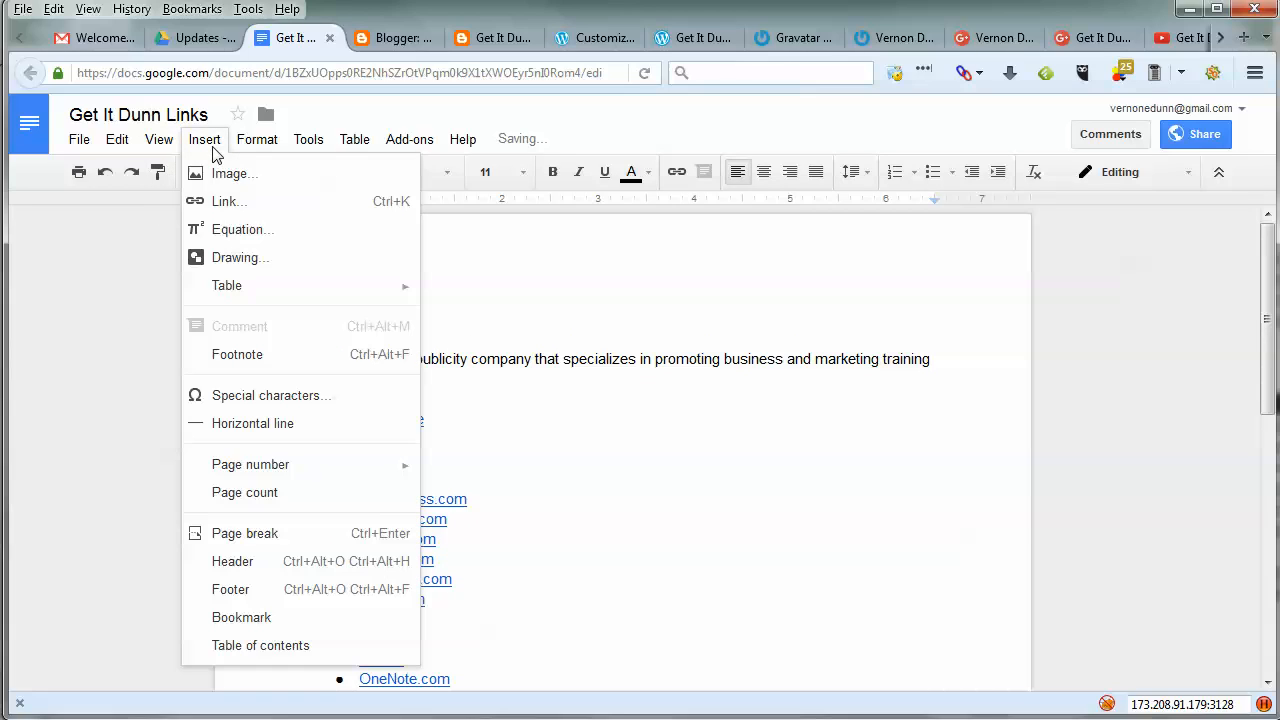
click(212, 171)
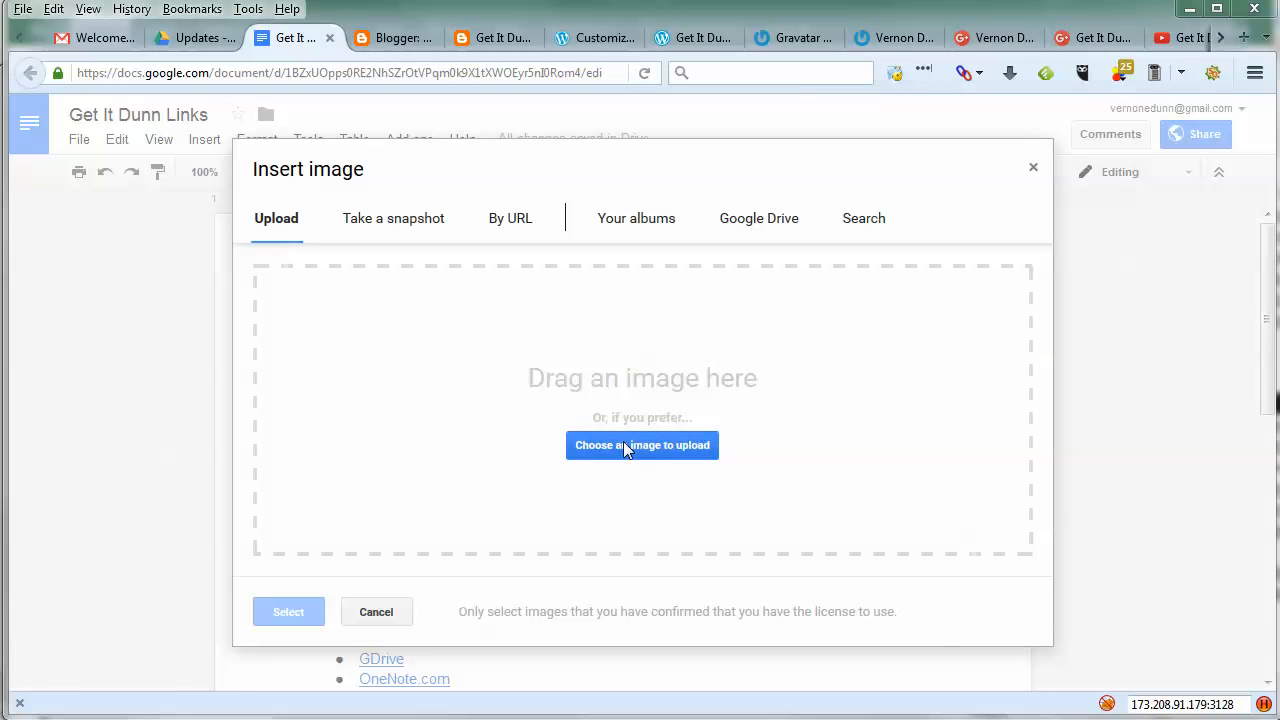
click(620, 443)
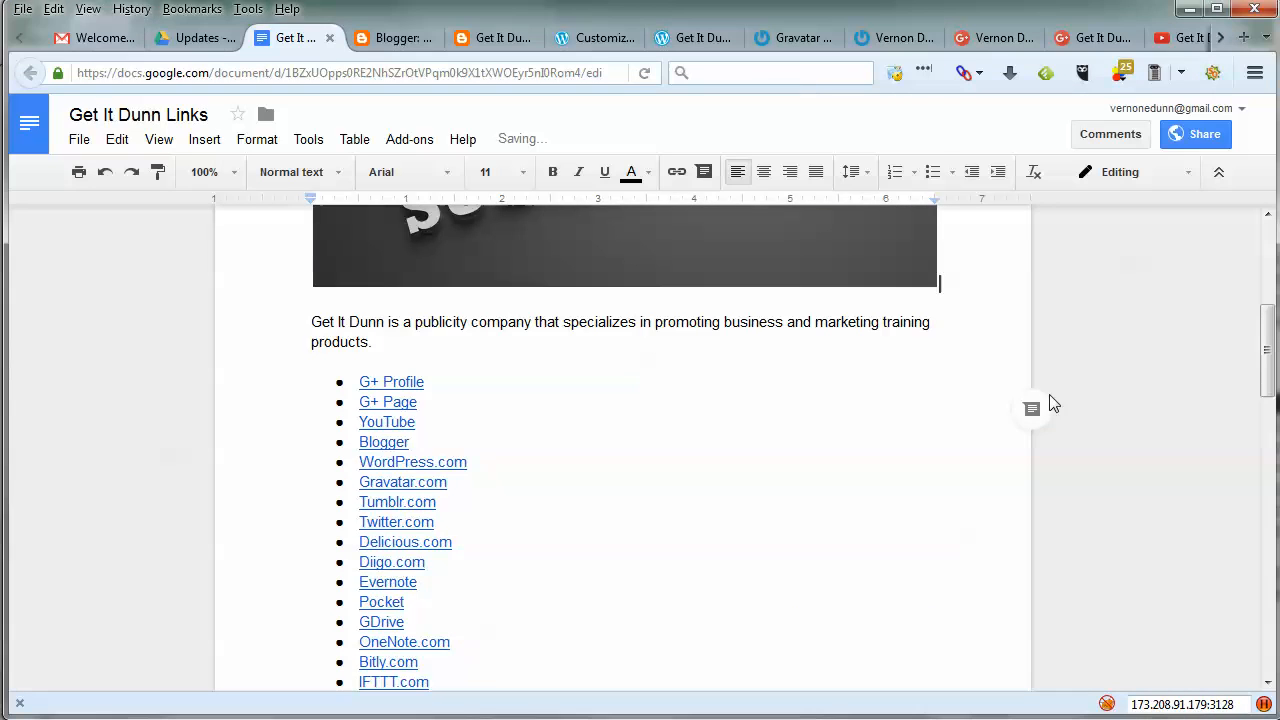
scroll(1150, 380, up, 4)
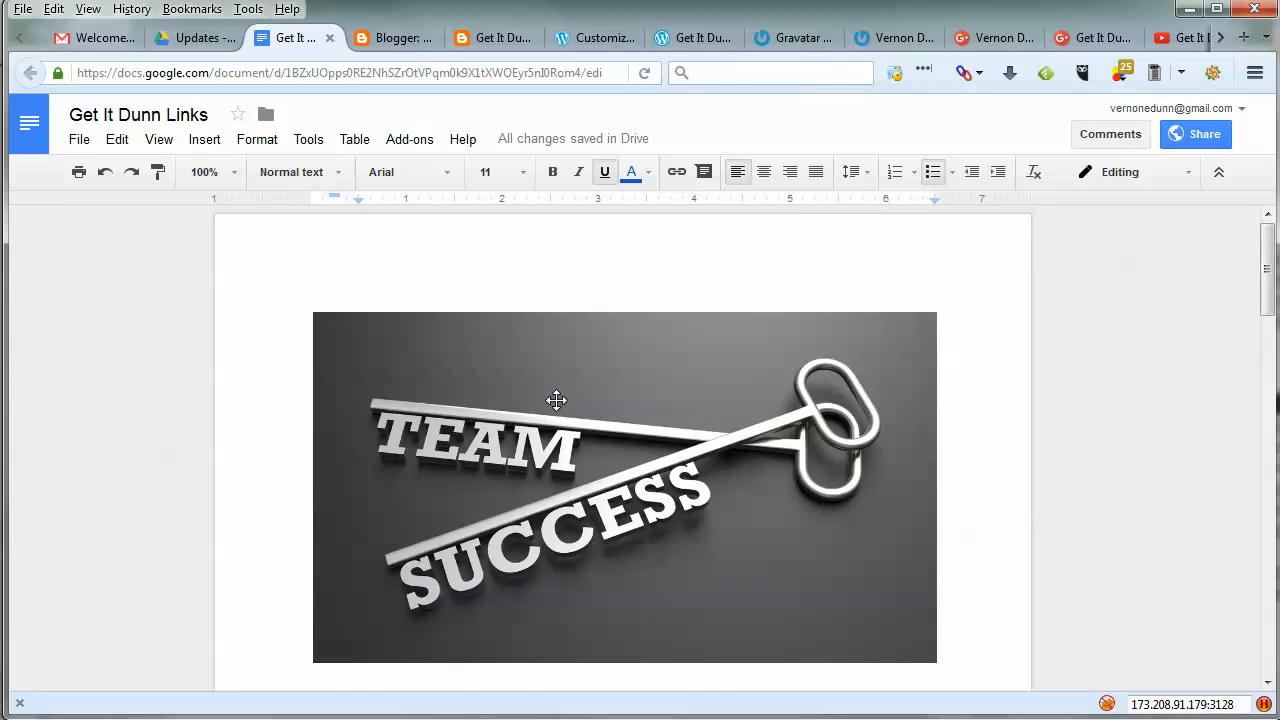
Step: Start adding a link to the keys image, and copy the YouTube channel URL from cell B10 of the account workbook
scroll(556, 398, down, 1)
click(532, 376)
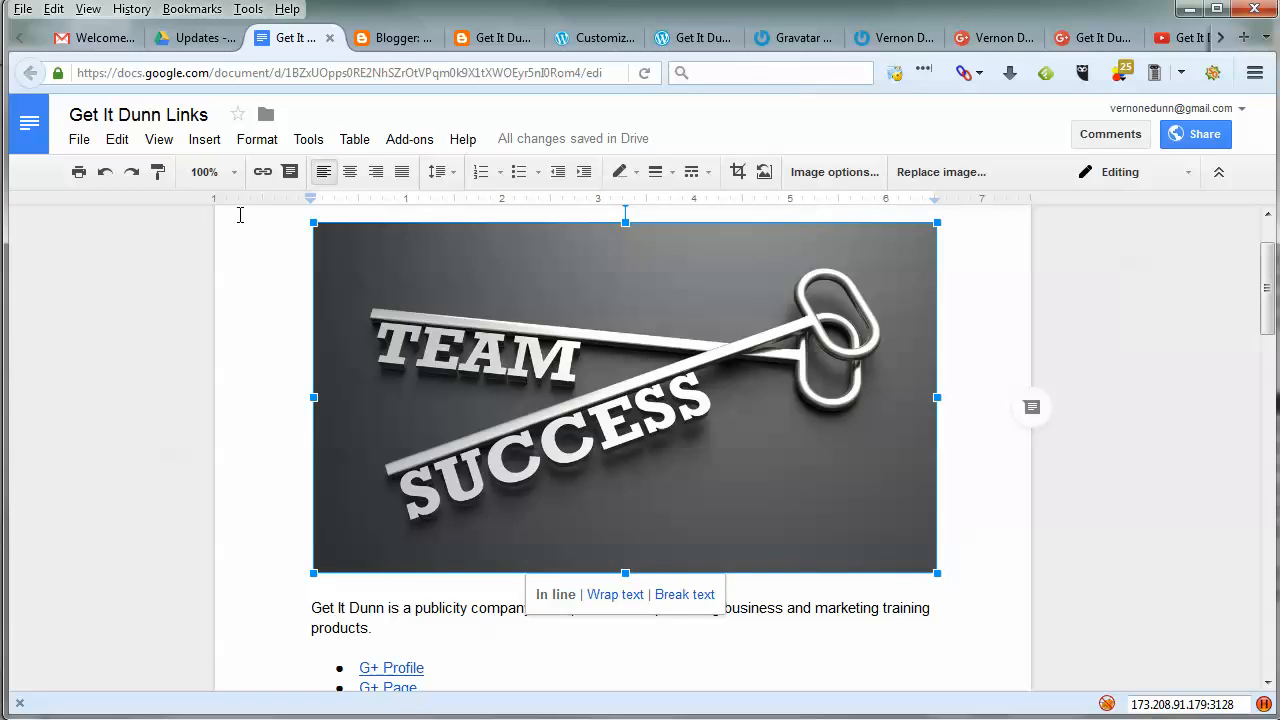
click(262, 171)
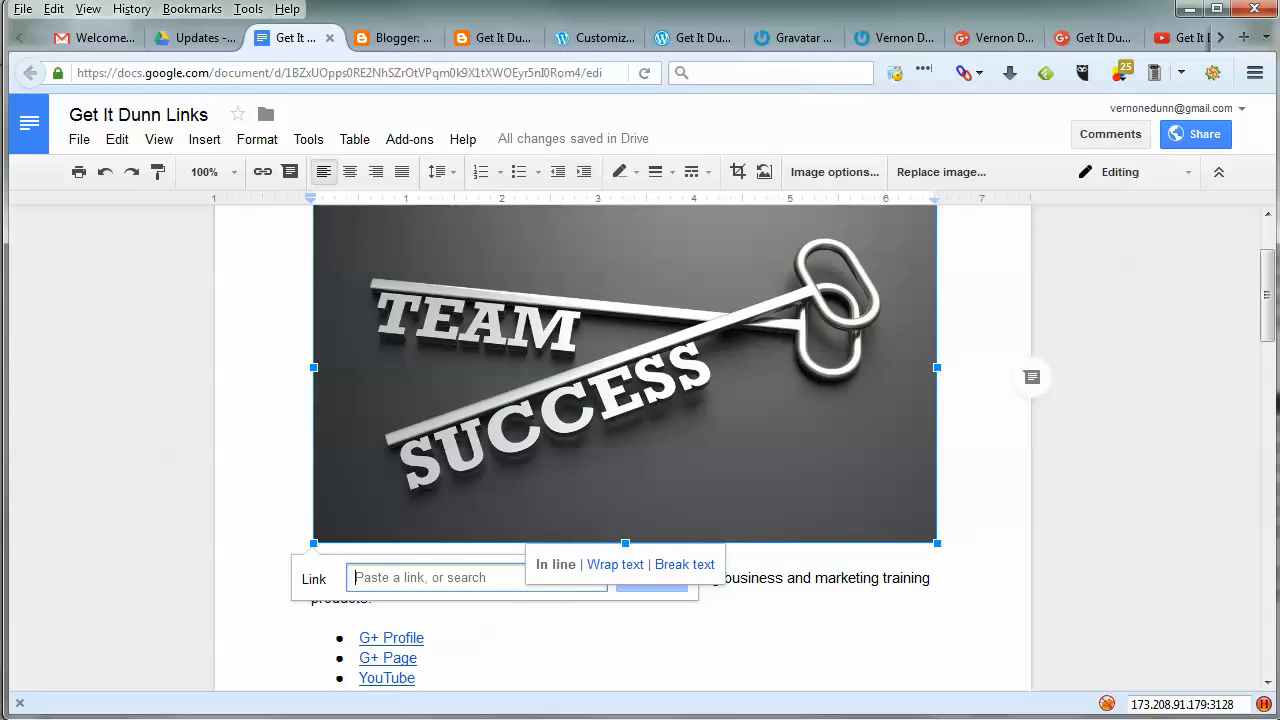
key(alt+Tab)
click(588, 320)
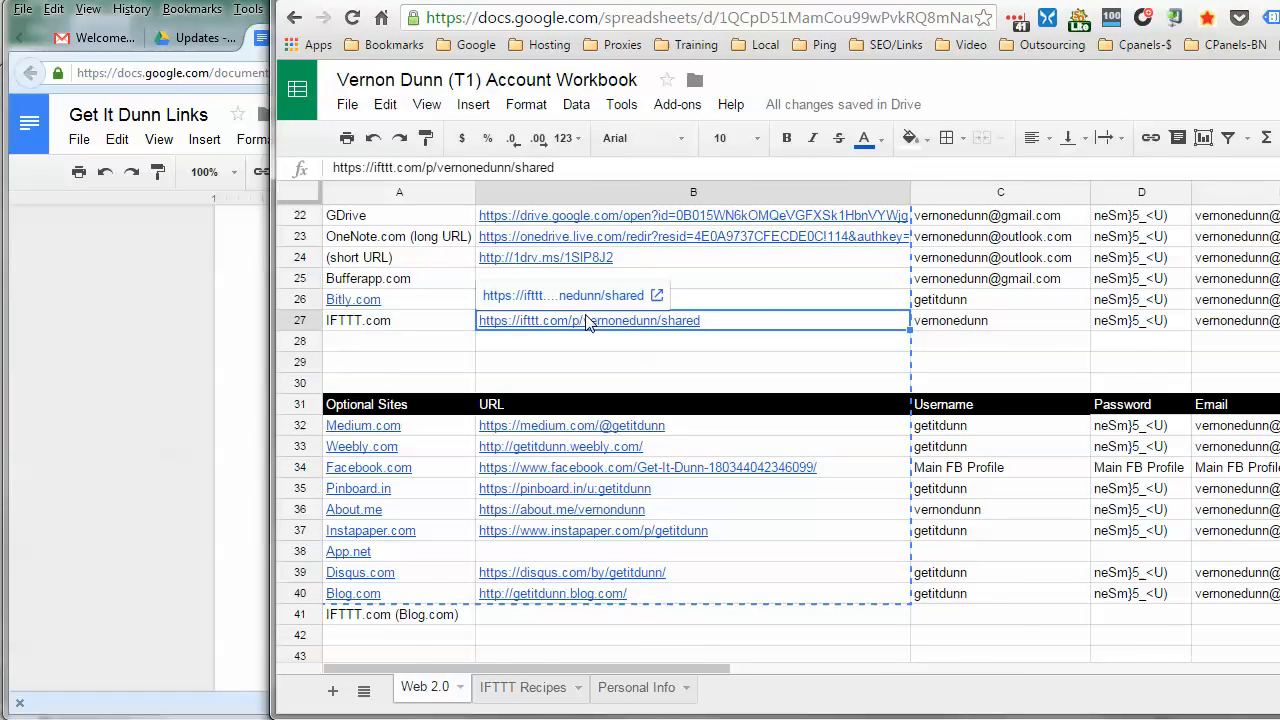
scroll(588, 322, up, 5)
scroll(500, 330, up, 2)
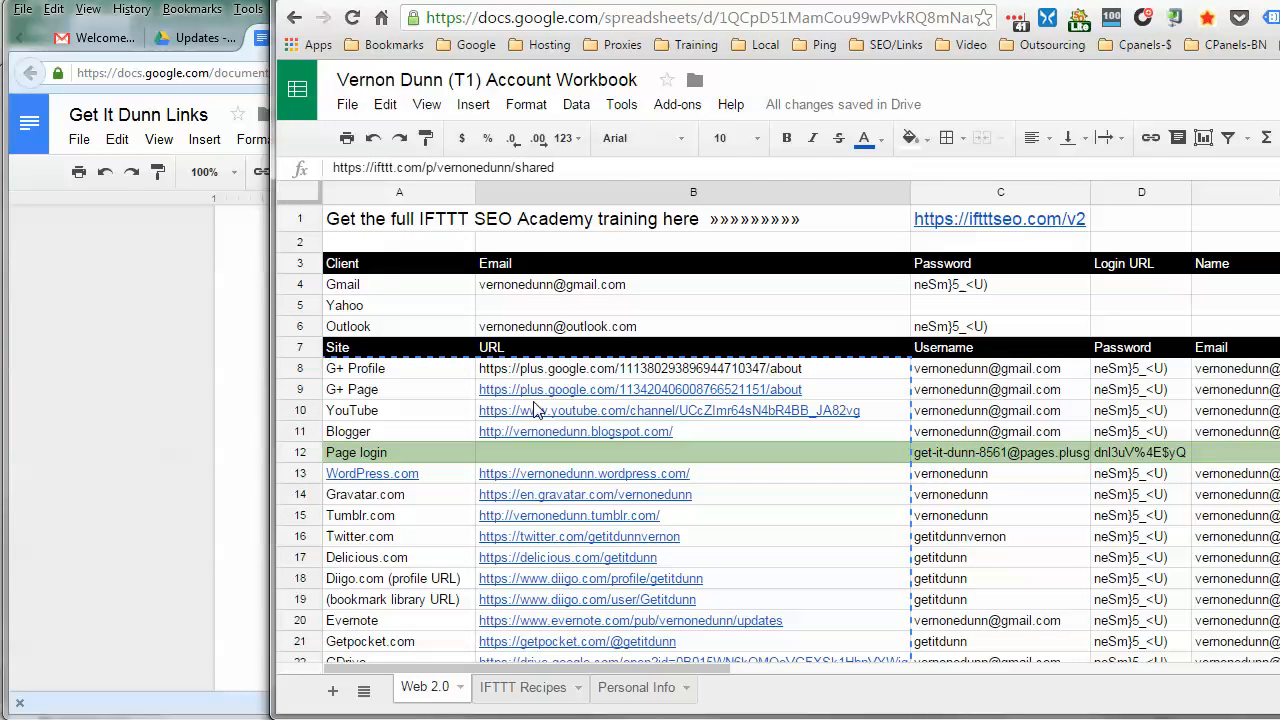
right_click(512, 418)
click(566, 455)
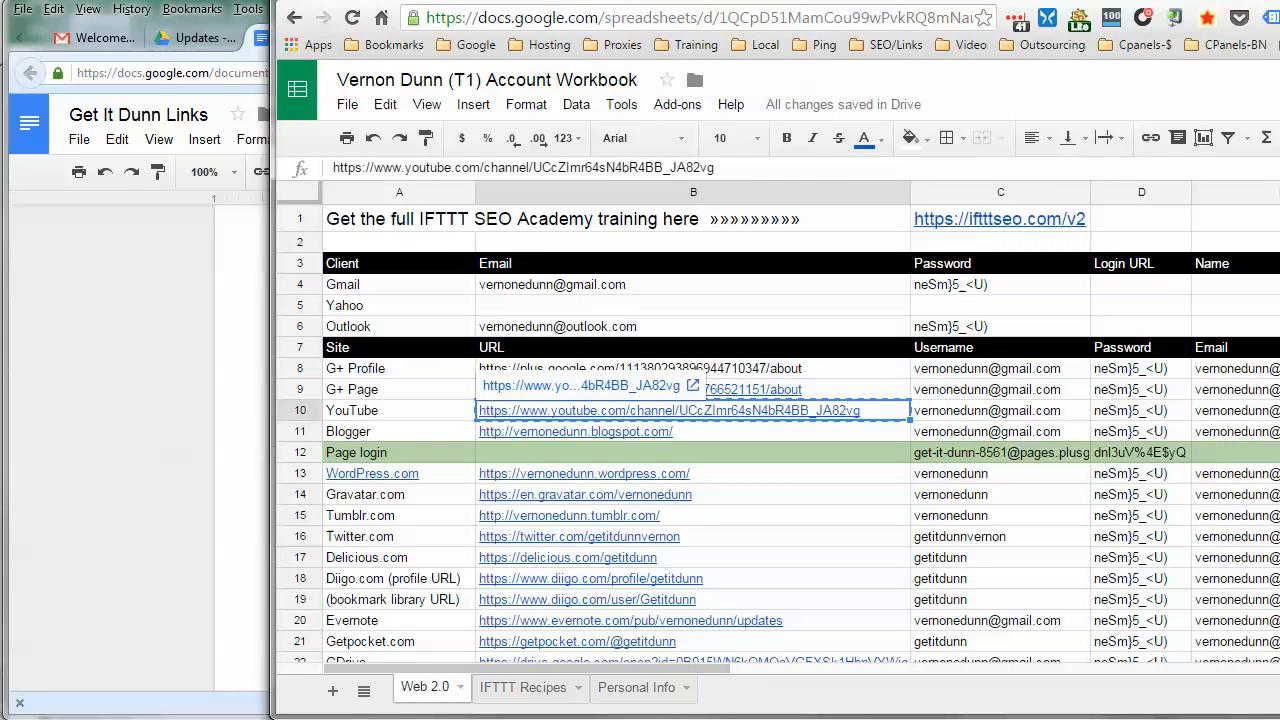
Step: Paste the copied YouTube channel URL as the keys image's link in the Get It Dunn Links document and apply it
key(alt+Tab)
right_click(434, 577)
click(480, 662)
click(652, 585)
scroll(750, 586, down, 3)
scroll(849, 584, up, 3)
click(491, 413)
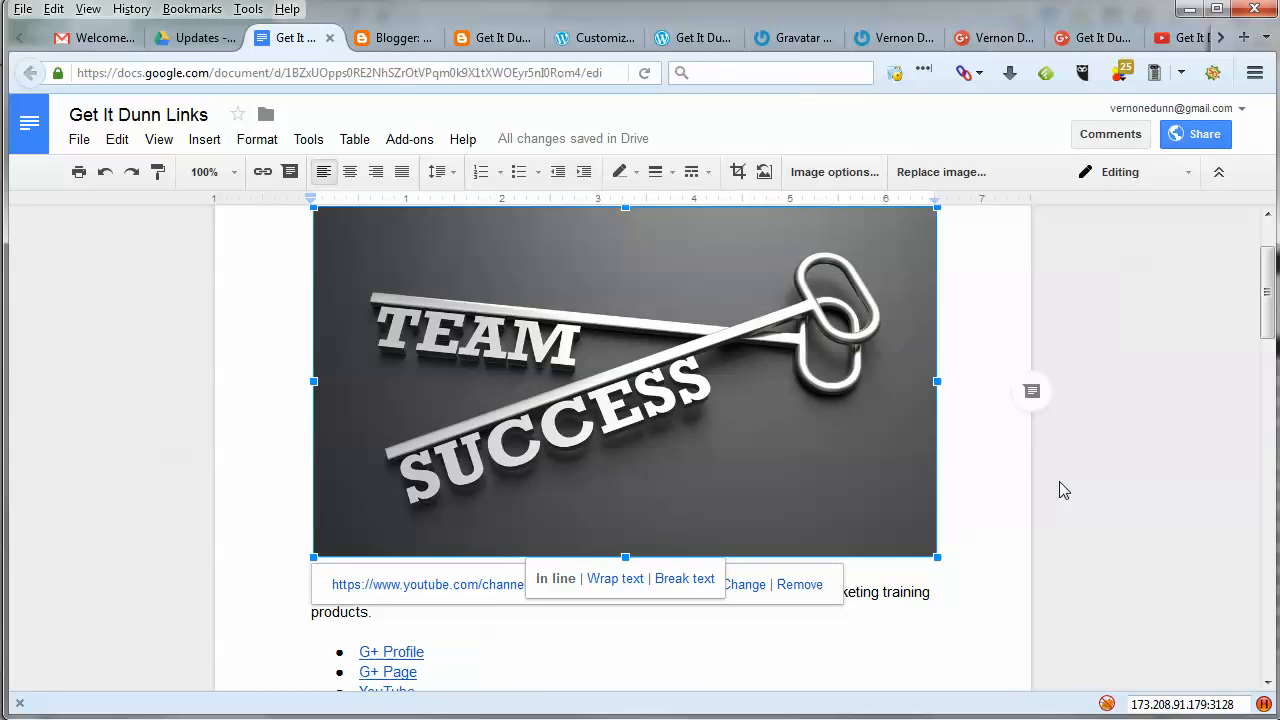
Step: Add the sentence "Check us out on the web here:" at the end of the introduction paragraph
scroll(1060, 489, down, 3)
drag(311, 277, 586, 334)
click(609, 334)
scroll(399, 302, down, 1)
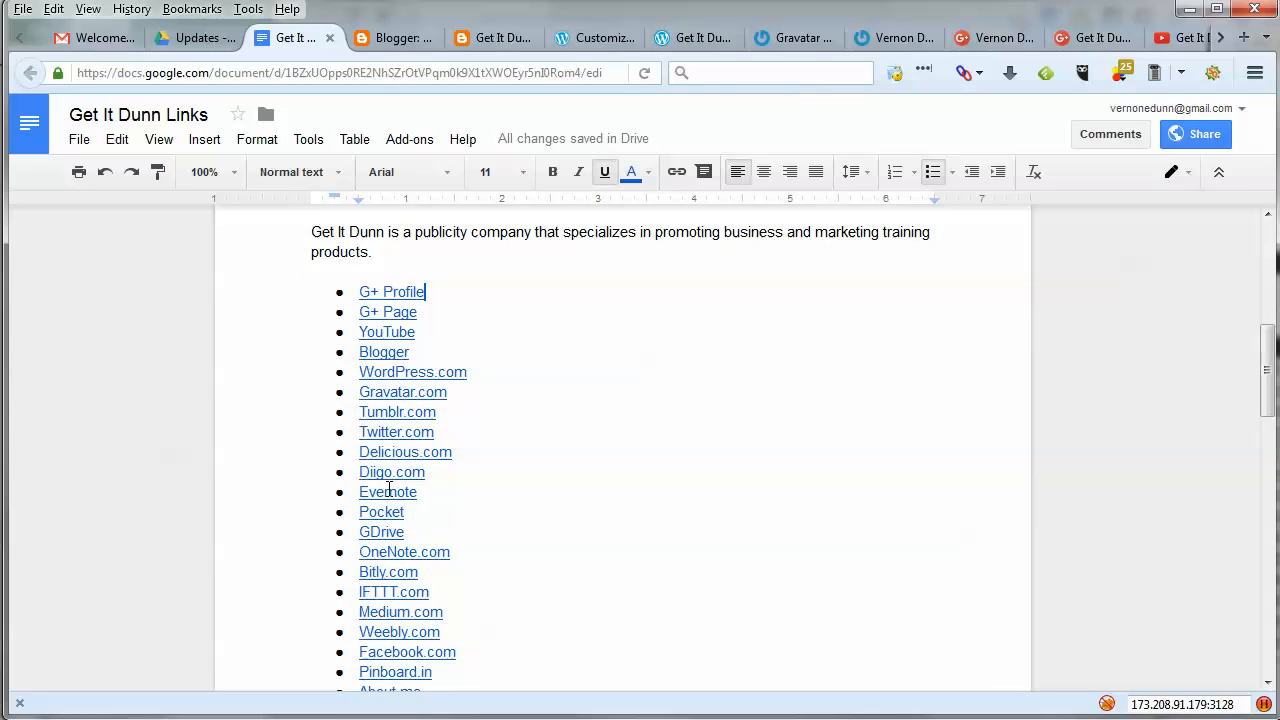
scroll(560, 536, down, 2)
scroll(560, 536, up, 3)
click(407, 293)
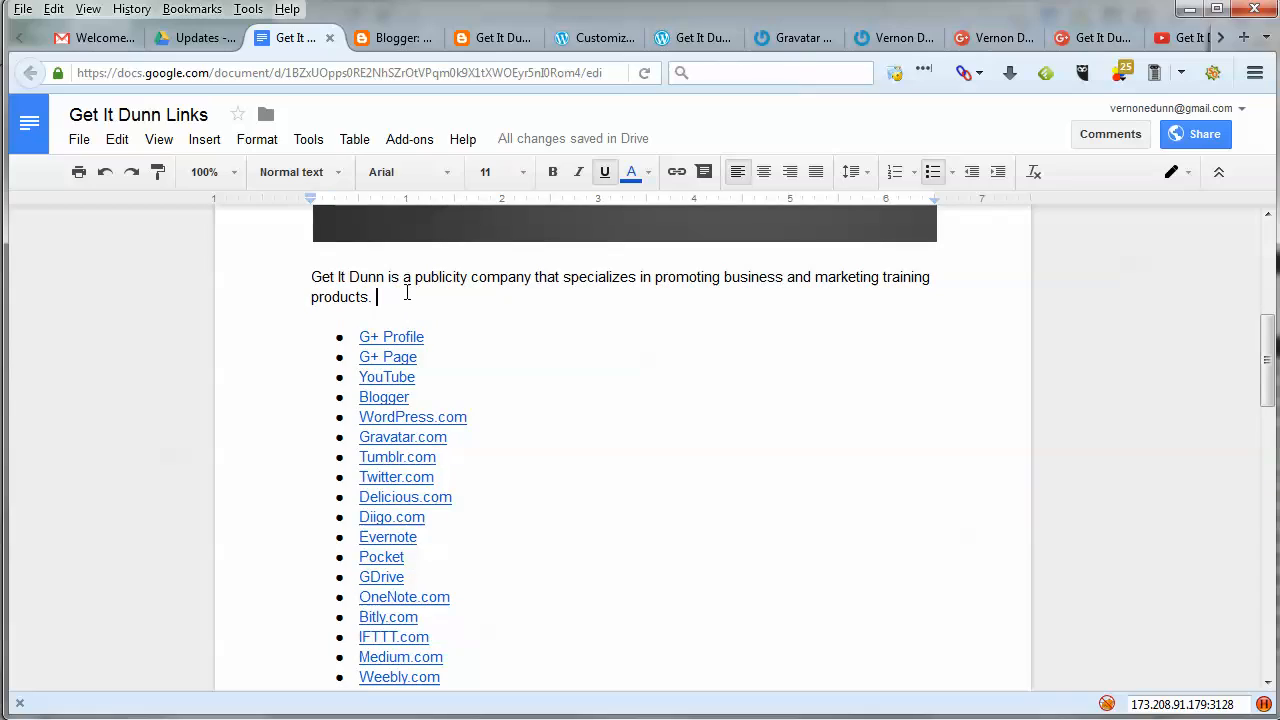
text(Chec)
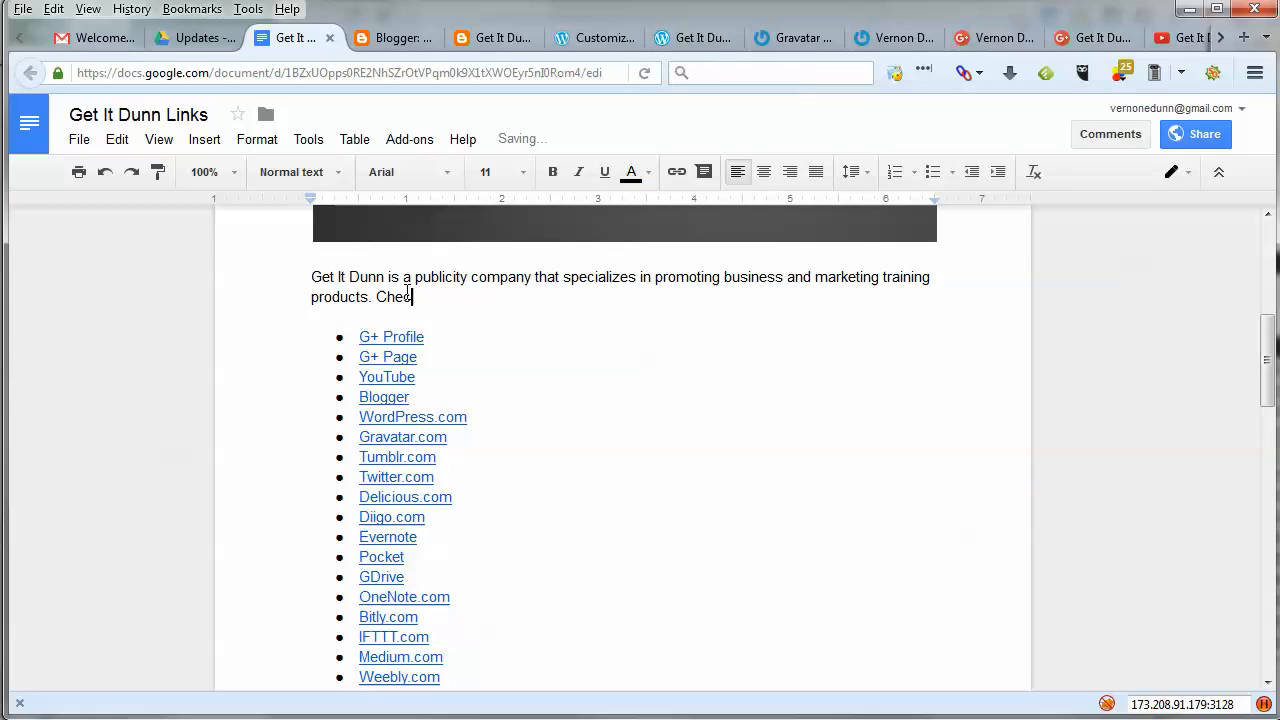
text(k us out on the web her)
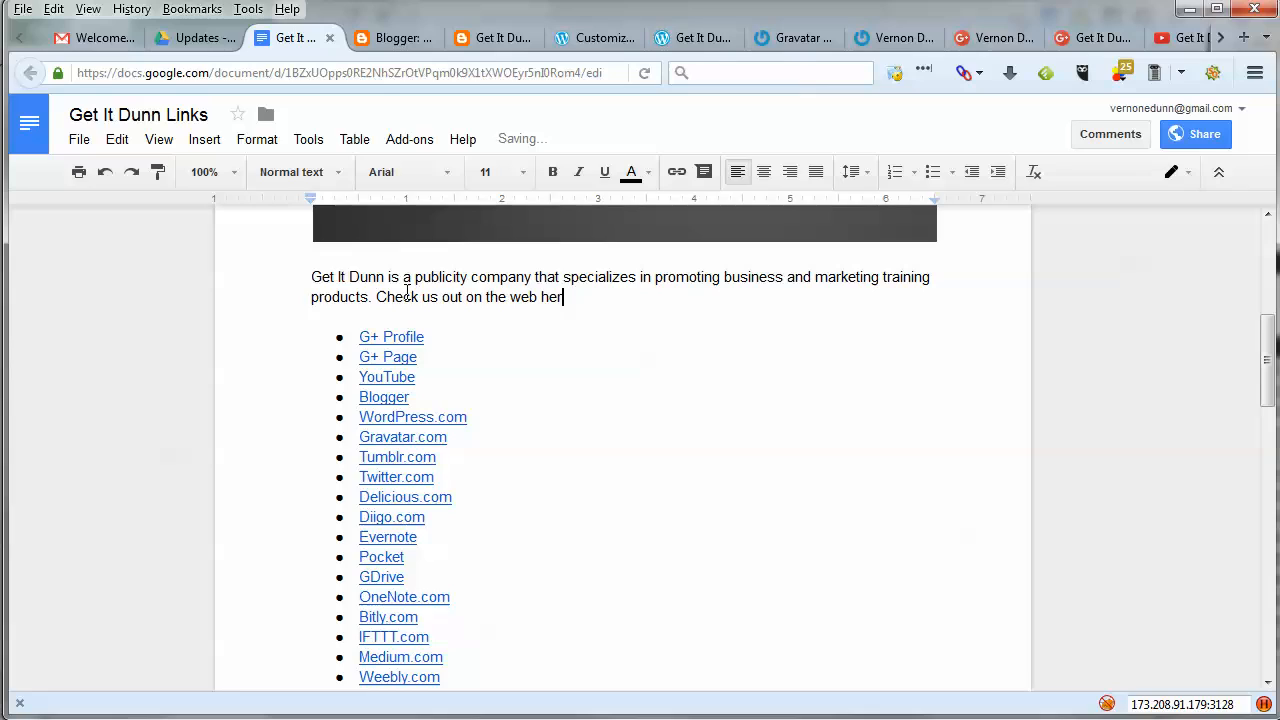
text(e:)
scroll(437, 329, down, 2)
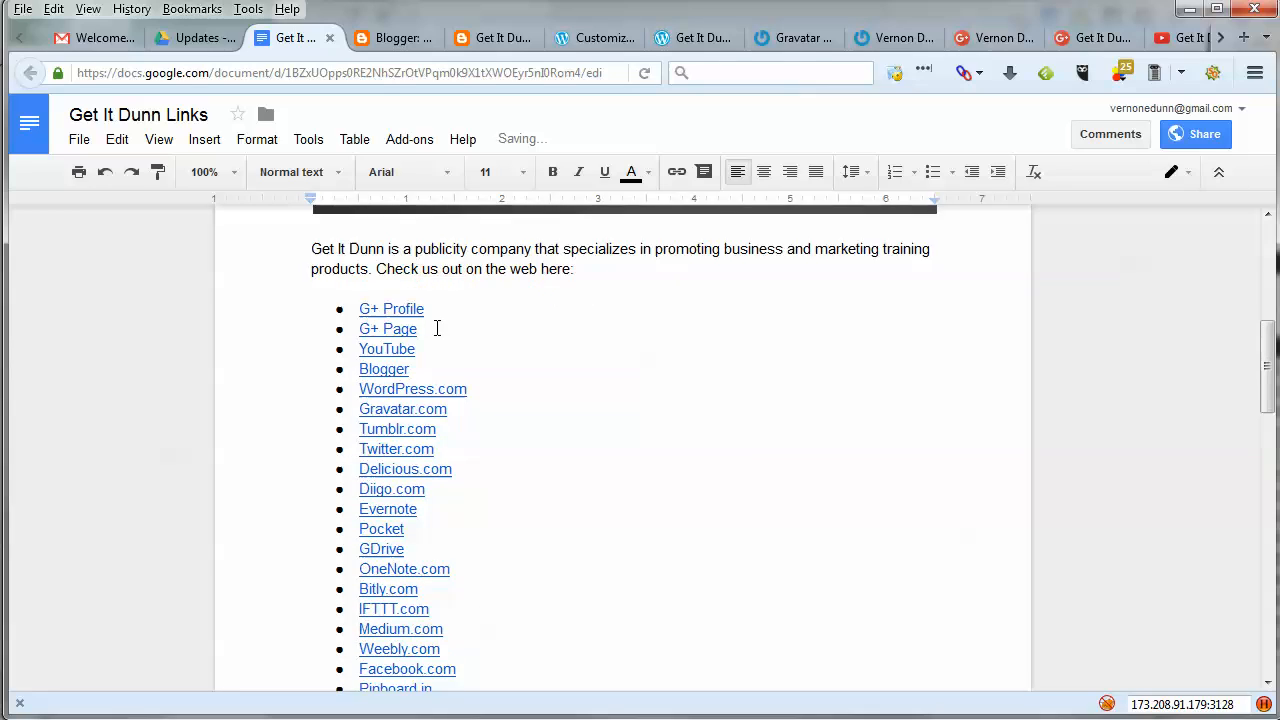
Step: Check the document's link sharing settings and review the image, introduction and full link list
scroll(537, 531, up, 10)
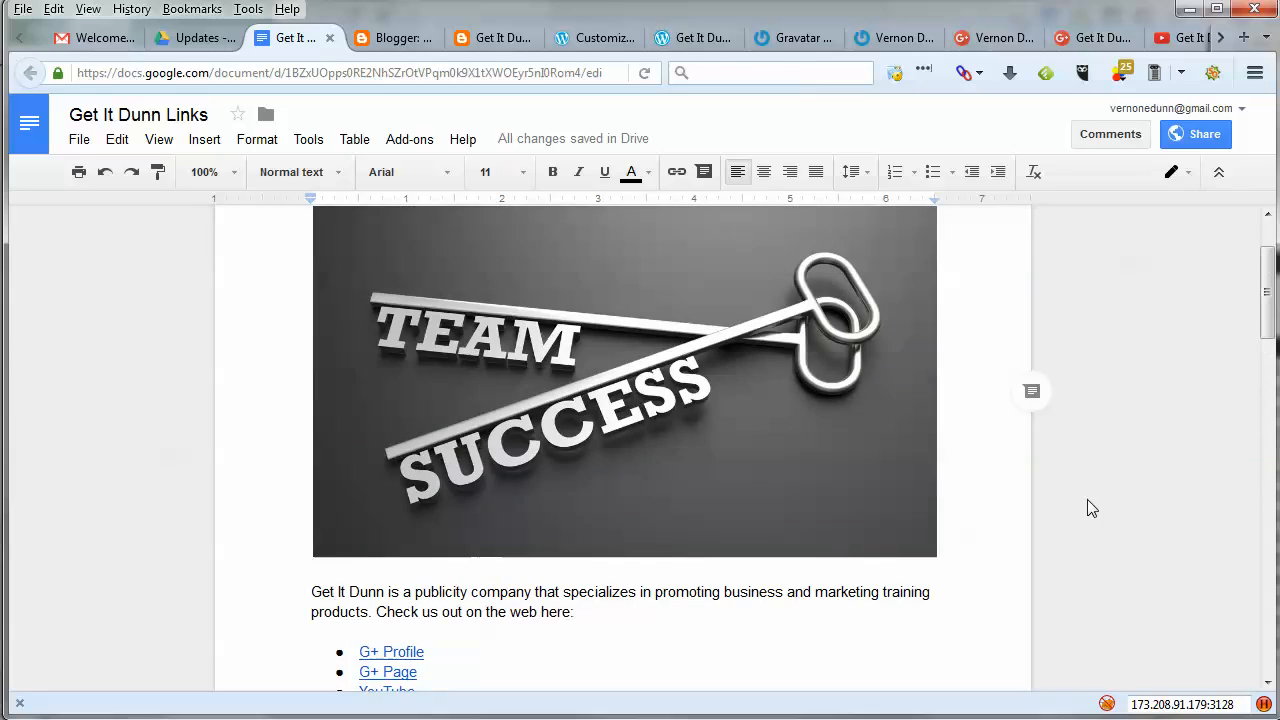
scroll(1087, 499, down, 2)
scroll(1087, 499, down, 2)
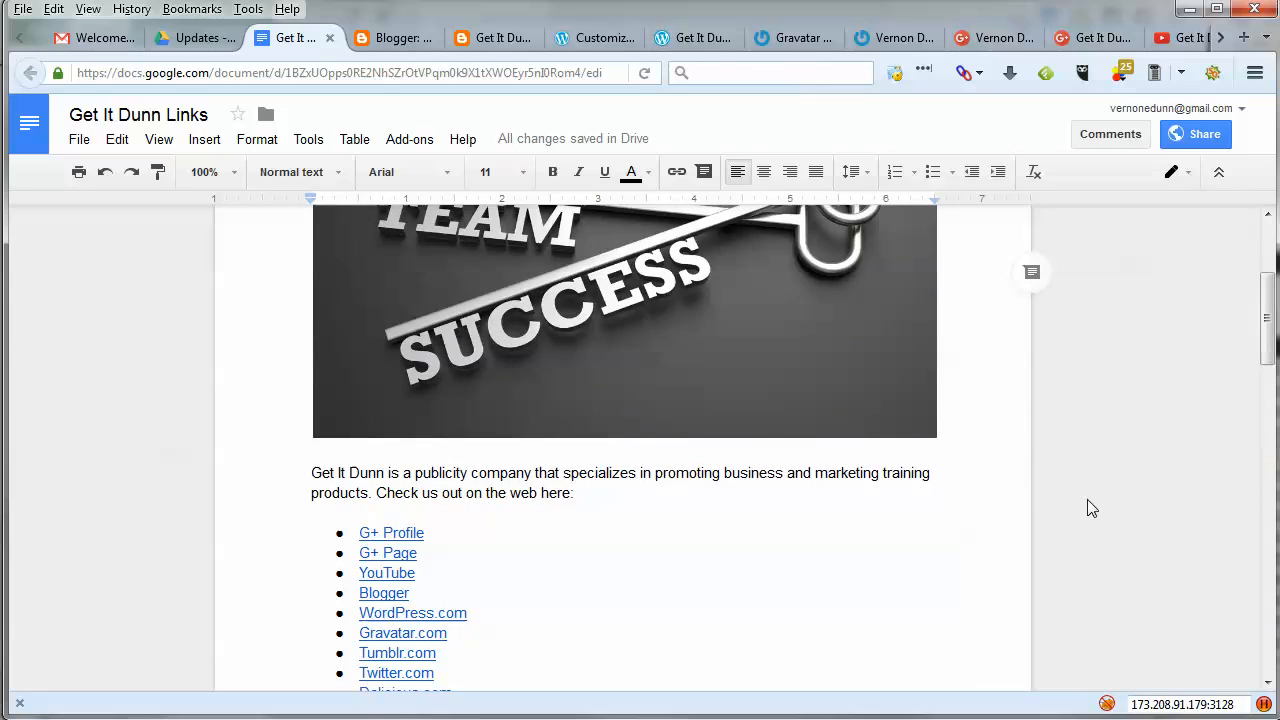
click(1197, 142)
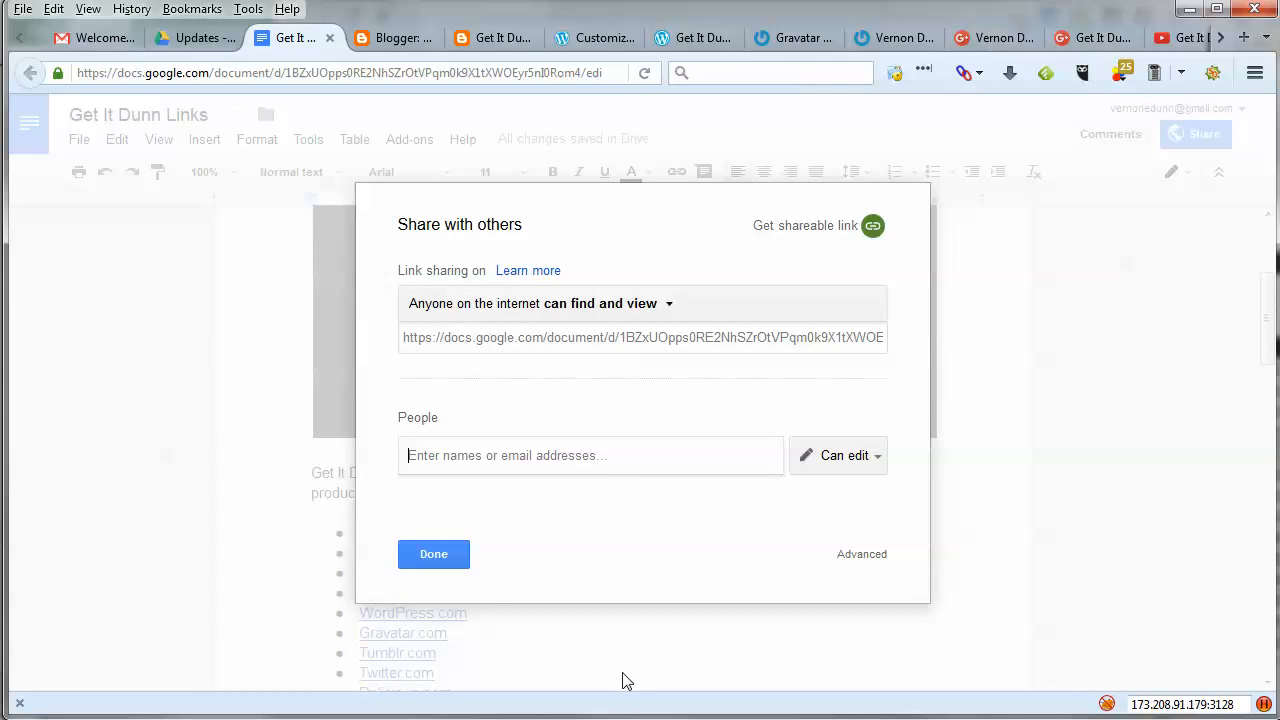
click(448, 562)
scroll(1220, 467, up, 3)
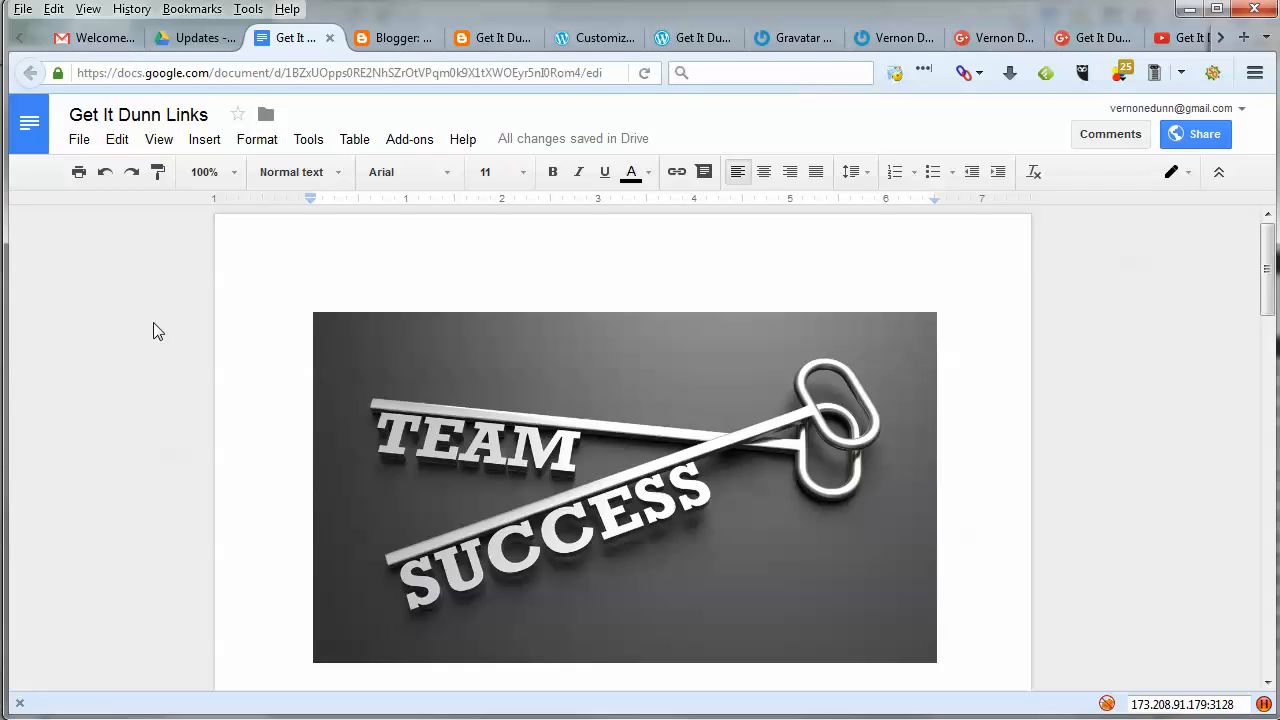
scroll(1117, 478, down, 5)
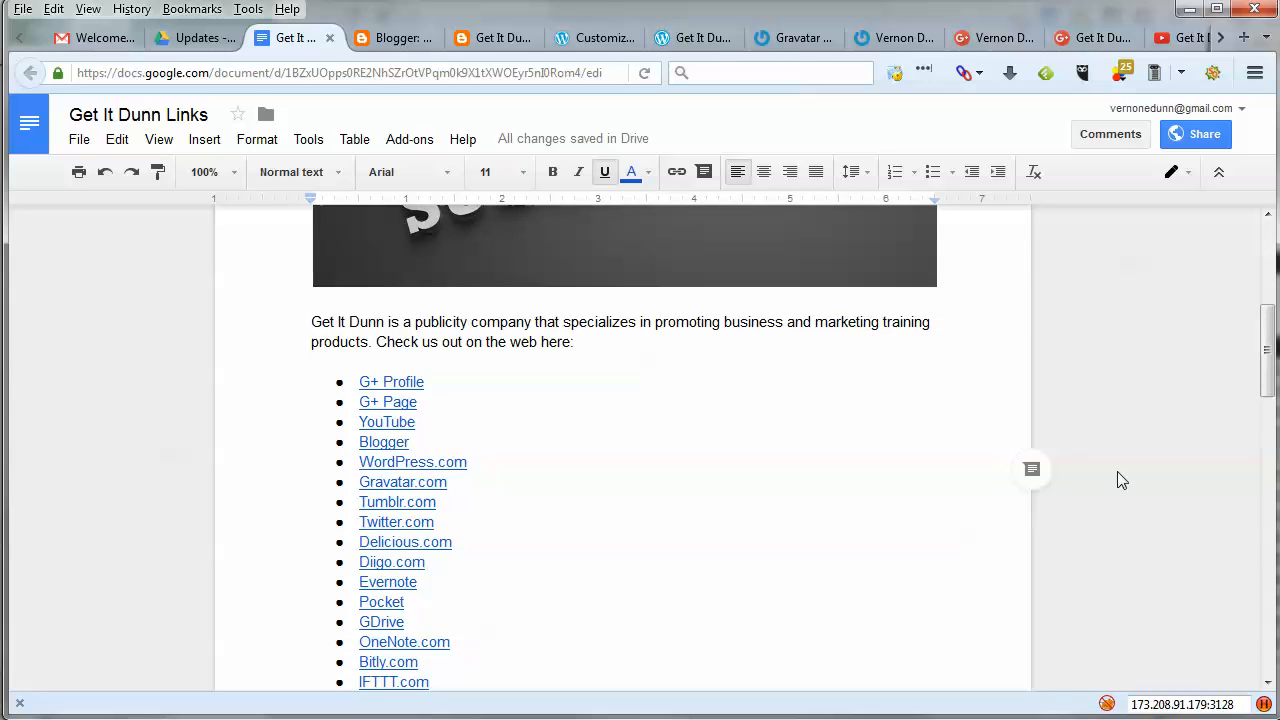
scroll(1117, 478, down, 3)
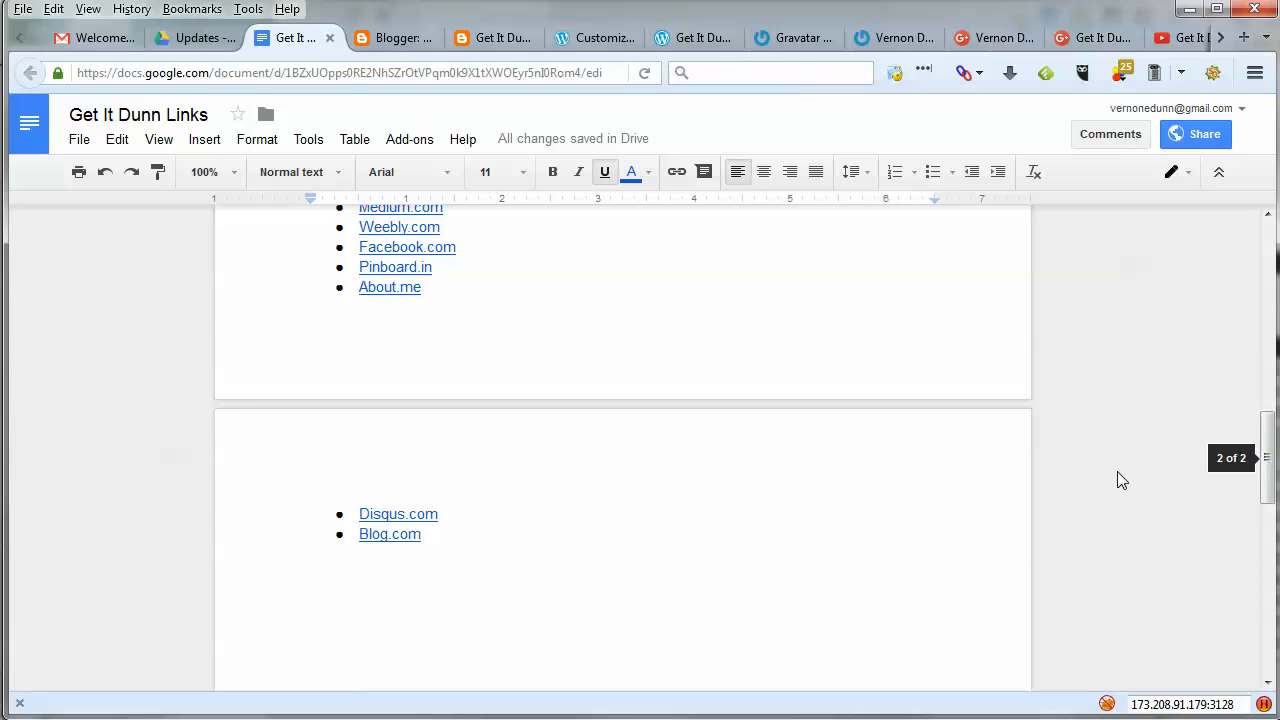
Step: Scale the keys image down proportionally to about 5.3 inches wide
scroll(1117, 478, up, 8)
click(934, 655)
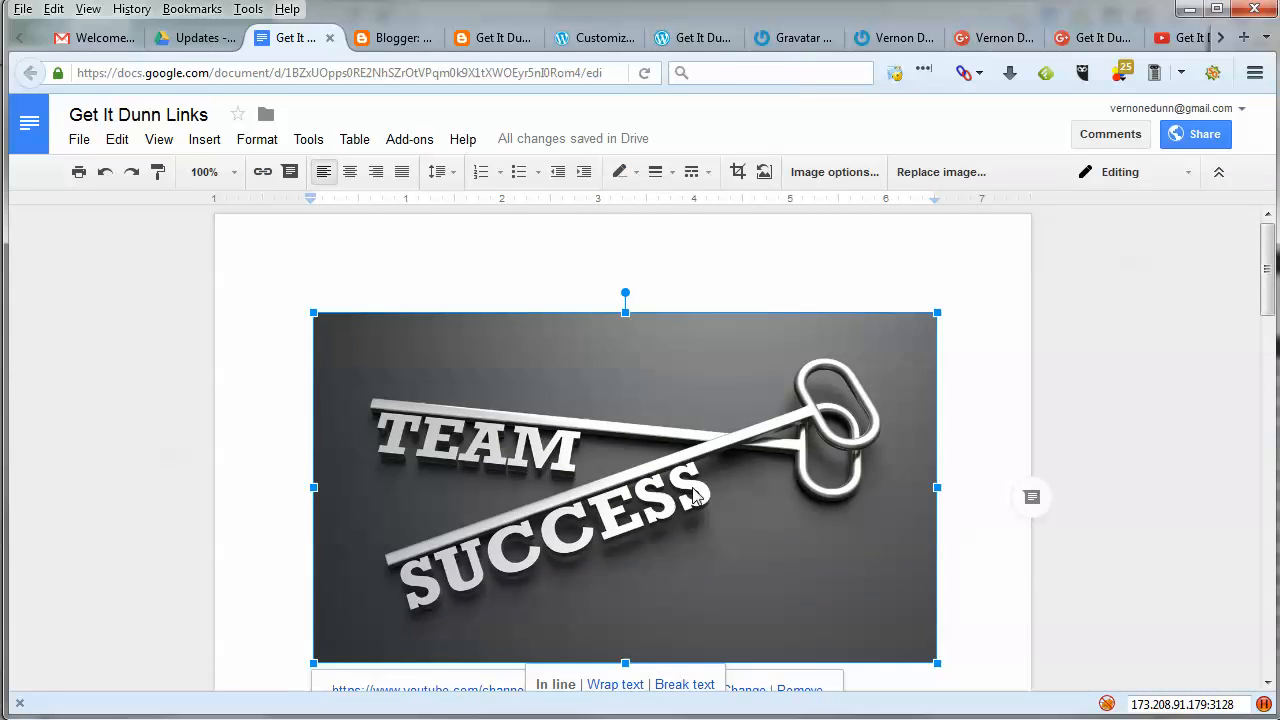
drag(936, 654, 822, 546)
scroll(943, 477, down, 3)
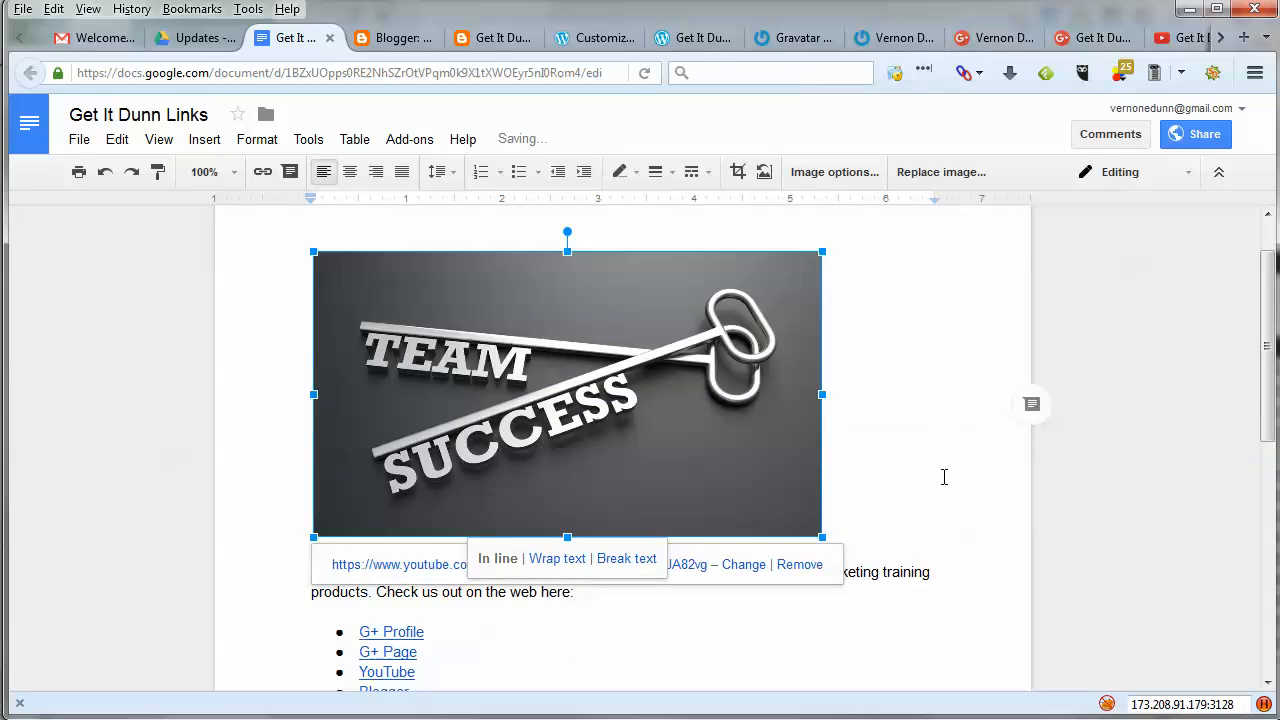
scroll(943, 477, down, 4)
scroll(484, 499, up, 2)
scroll(484, 499, up, 4)
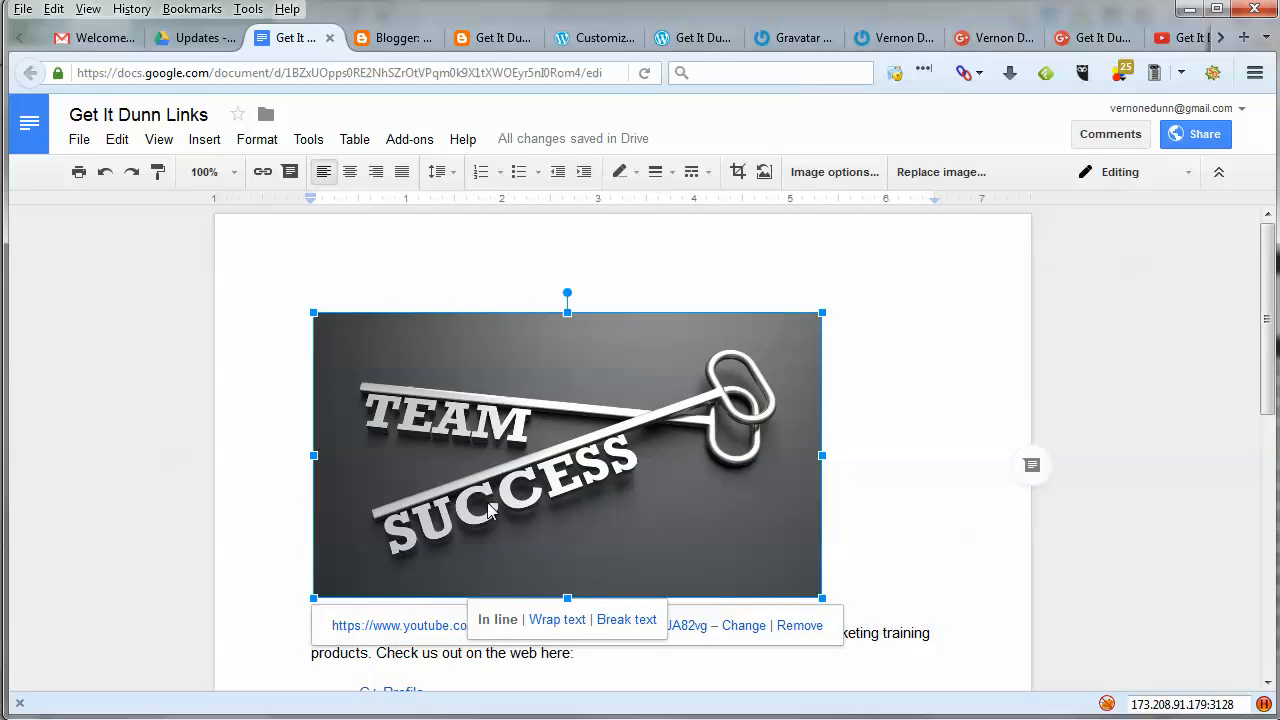
Step: Center the keys image horizontally on the page
click(350, 172)
click(1131, 371)
scroll(1131, 371, down, 3)
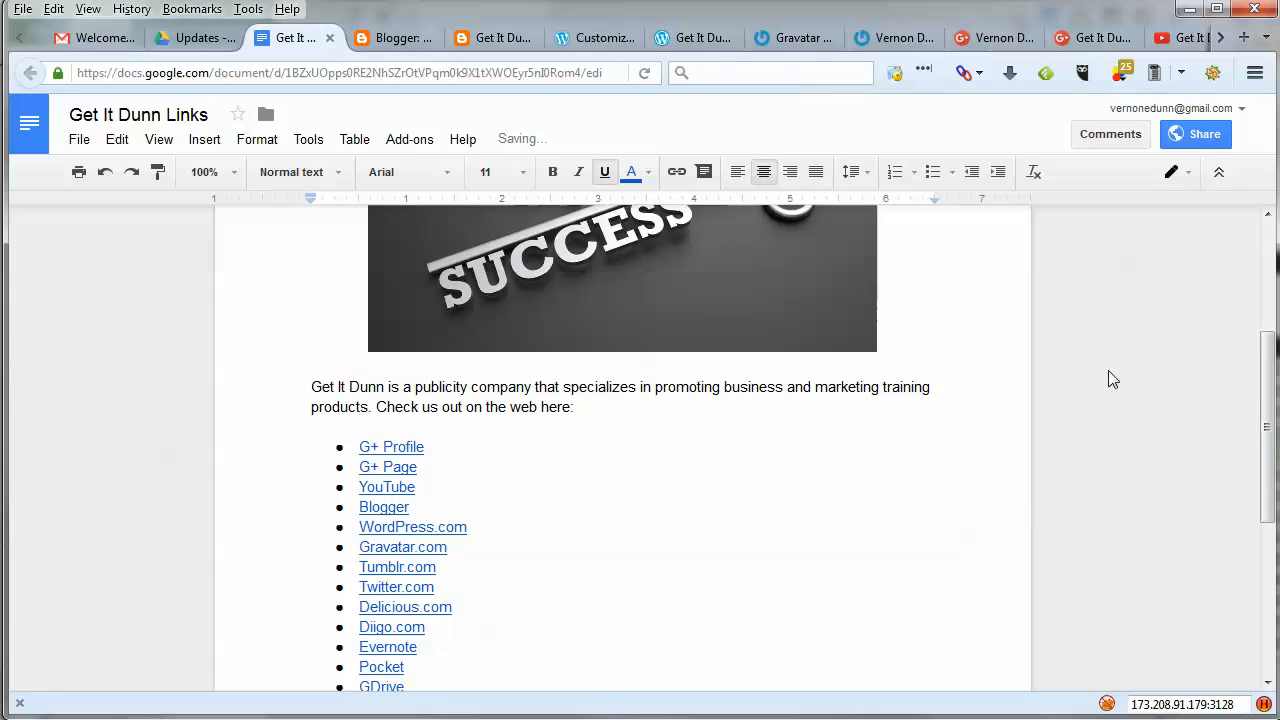
Step: Review the finished document's title, centered keys image, introduction paragraph and bulleted profile links
scroll(1113, 379, up, 1)
scroll(1069, 417, up, 3)
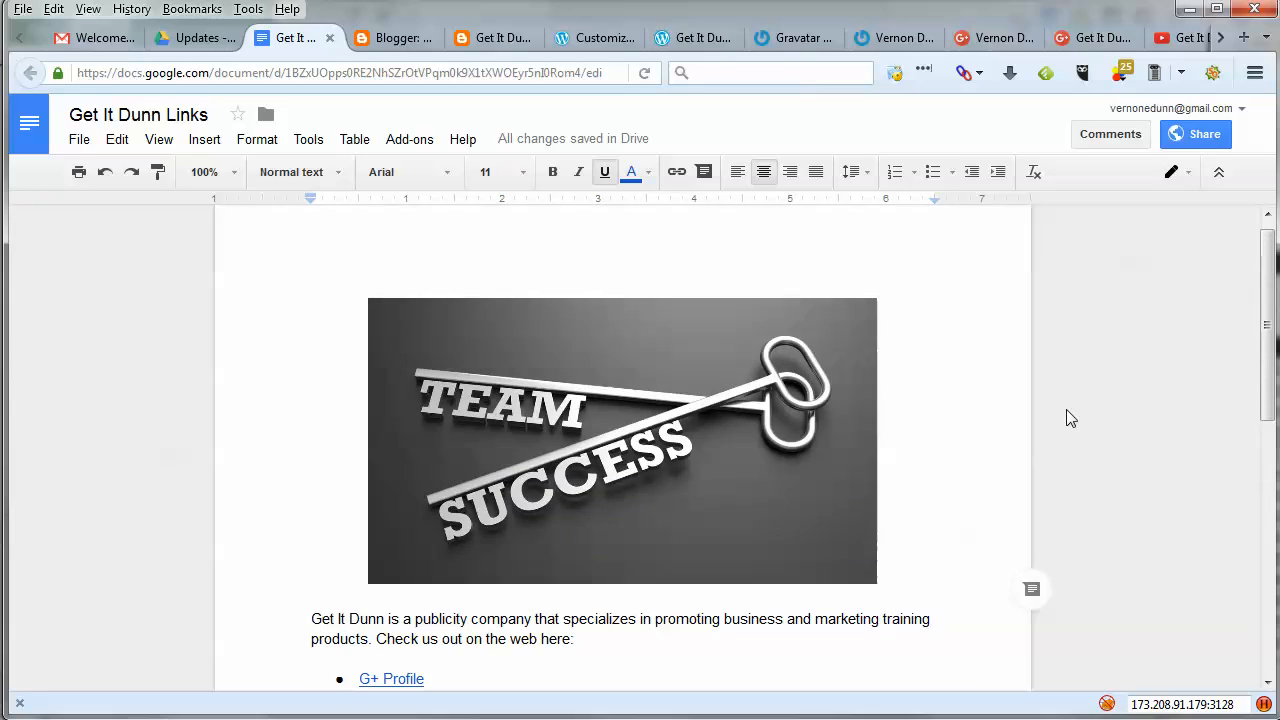
scroll(1165, 479, down, 2)
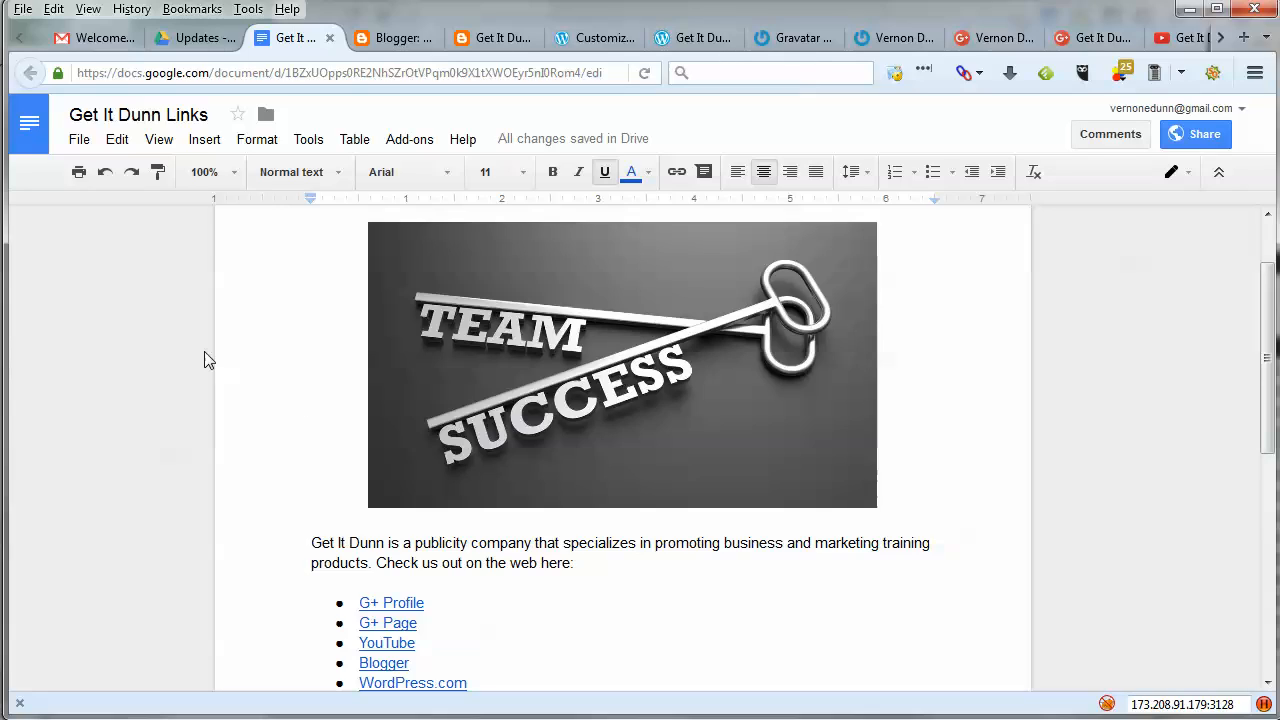
scroll(154, 417, up, 2)
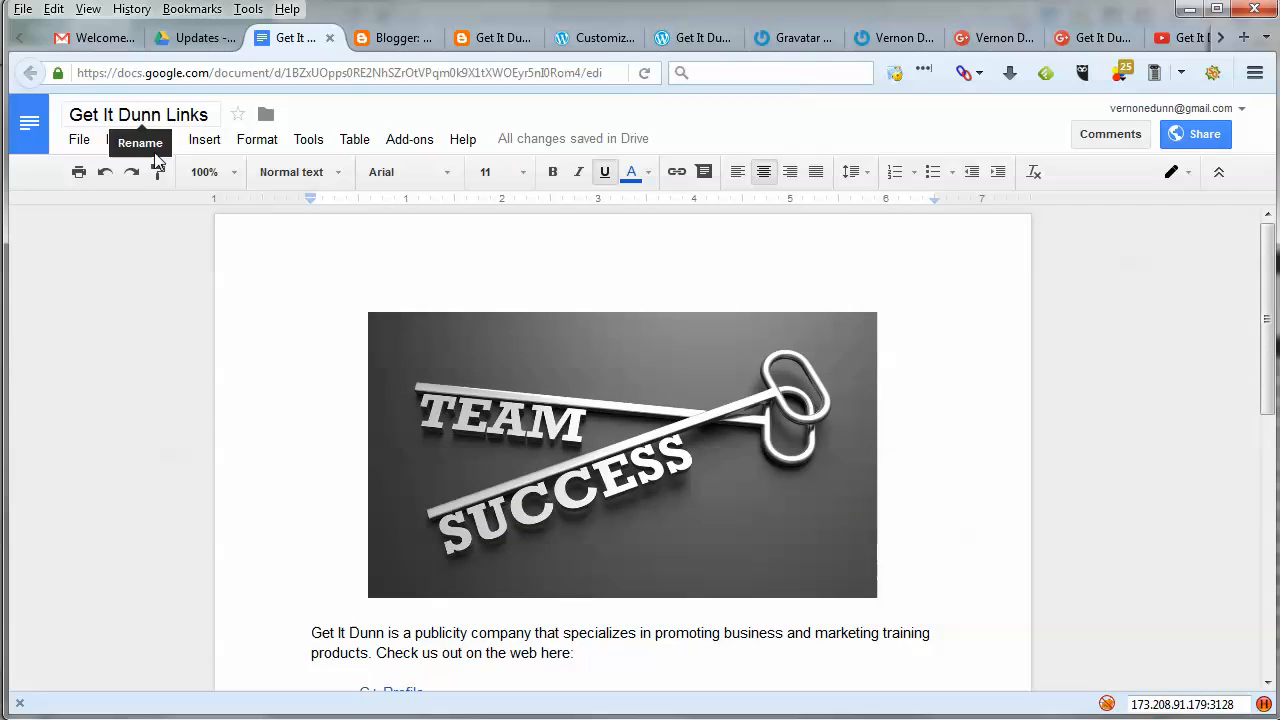
scroll(370, 430, down, 3)
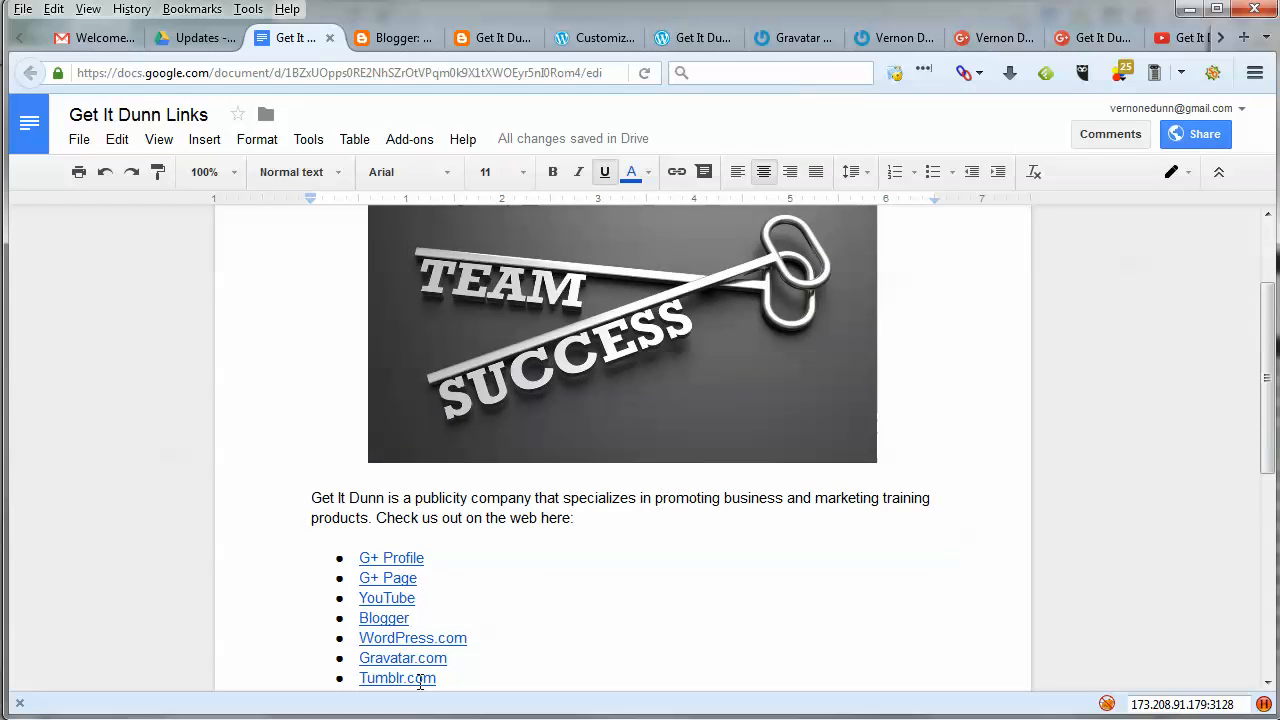
scroll(471, 623, down, 4)
scroll(471, 623, up, 3)
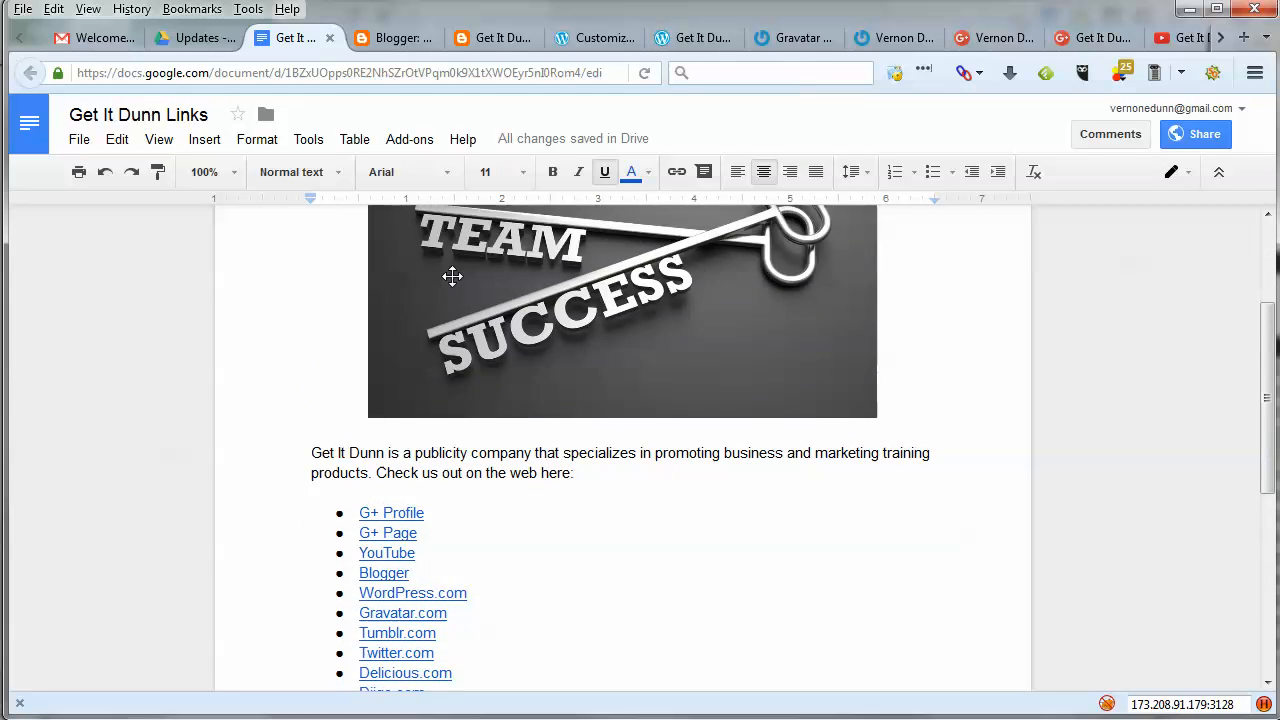
scroll(452, 277, up, 3)
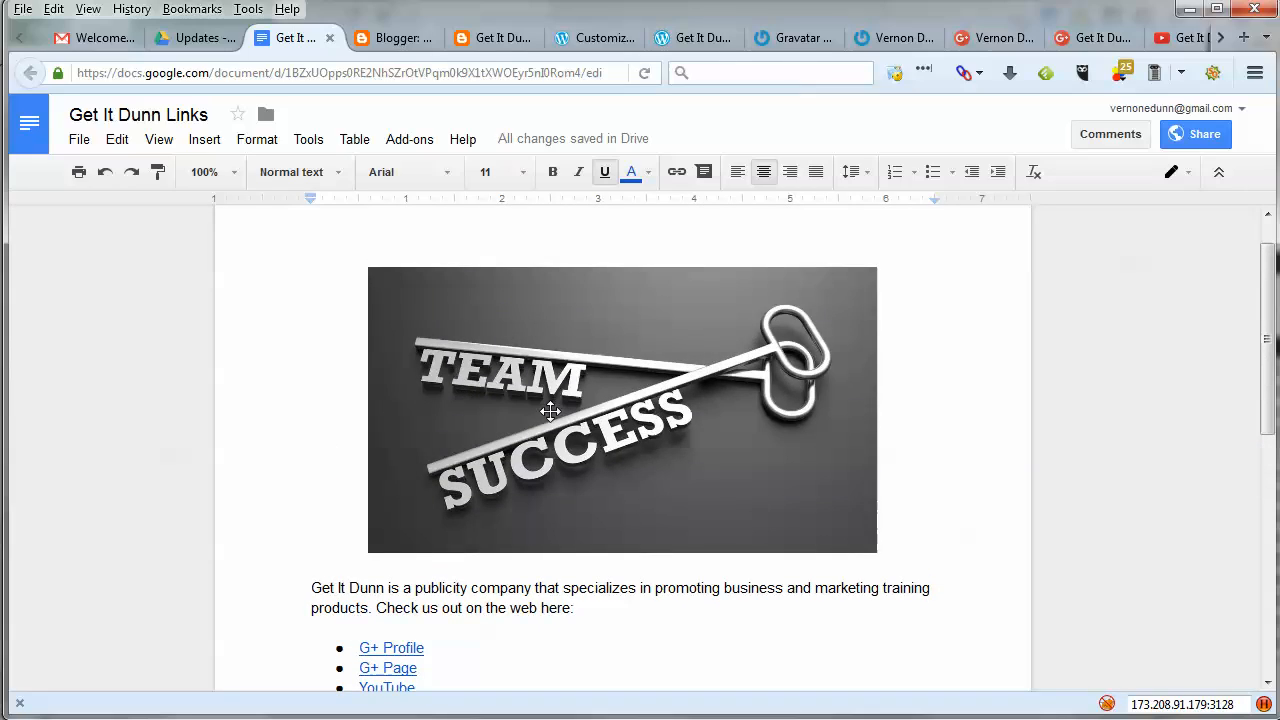